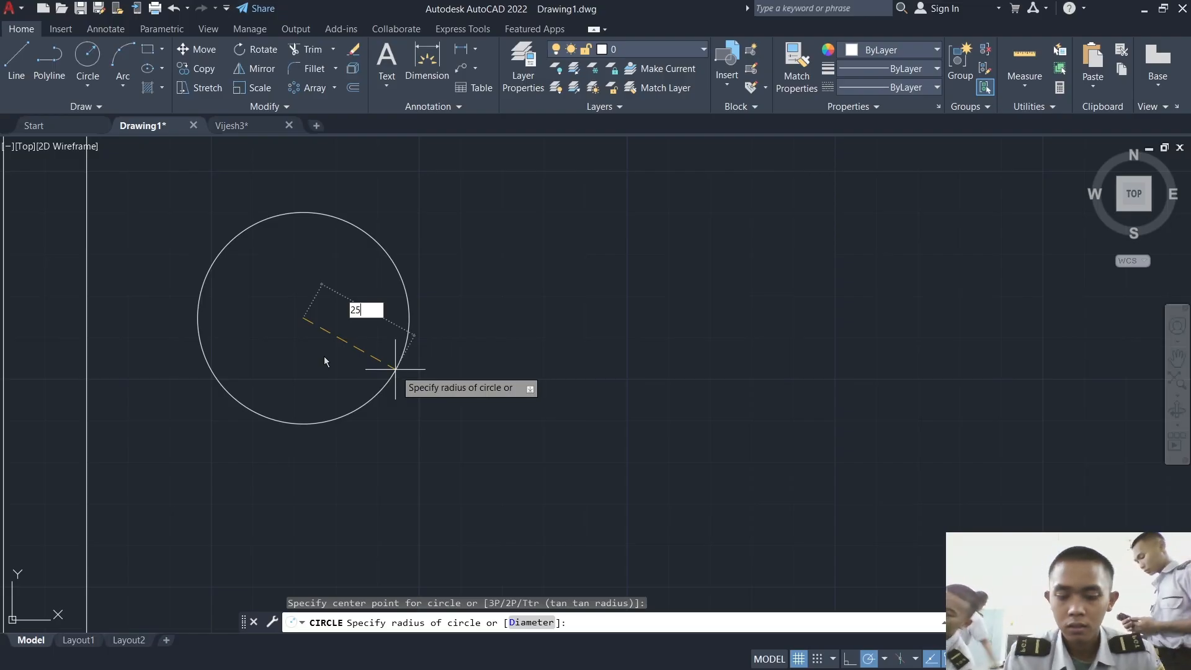
Step: Draw two concentric circles about the main centre with radii 25 mm and 18 mm
key(Return)
key(Return)
click(304, 318)
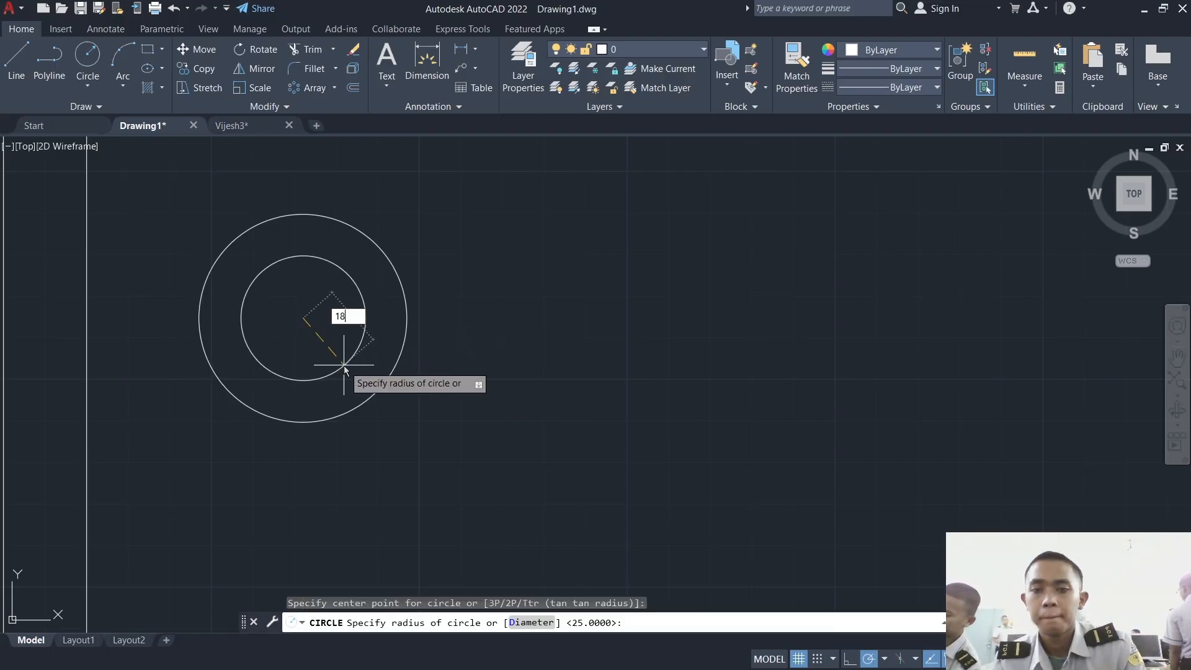
key(Return)
Step: Add two more circles on the same centre with radii 10 mm and 38 mm
key(Return)
click(303, 318)
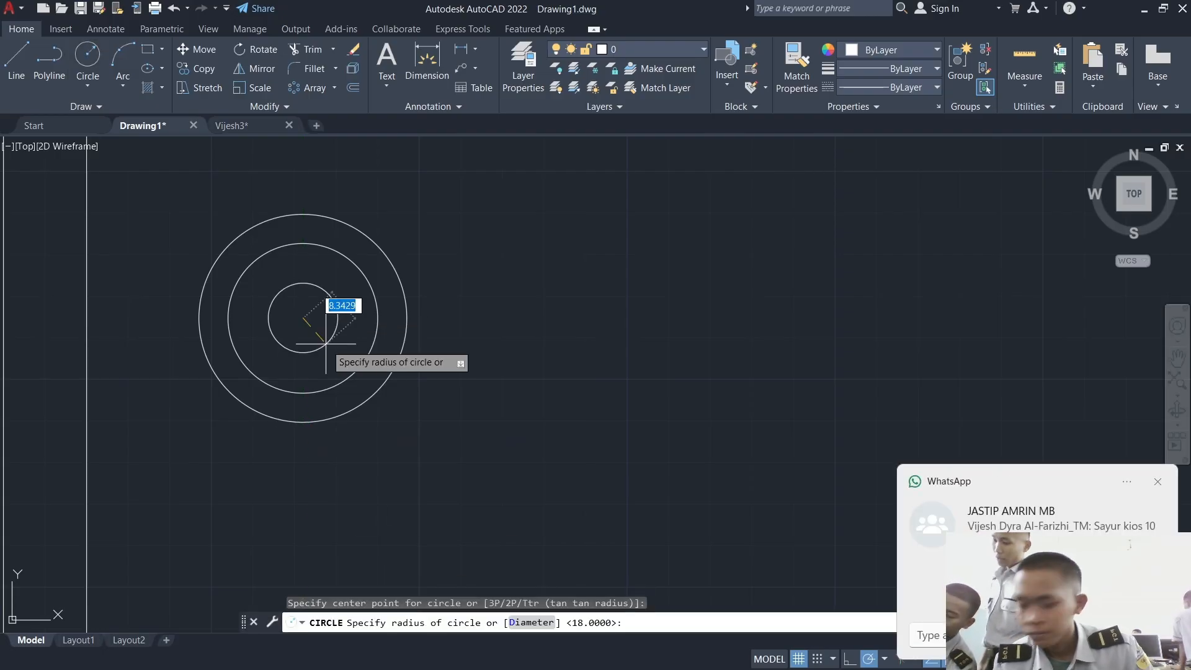
text(10)
key(Return)
key(Return)
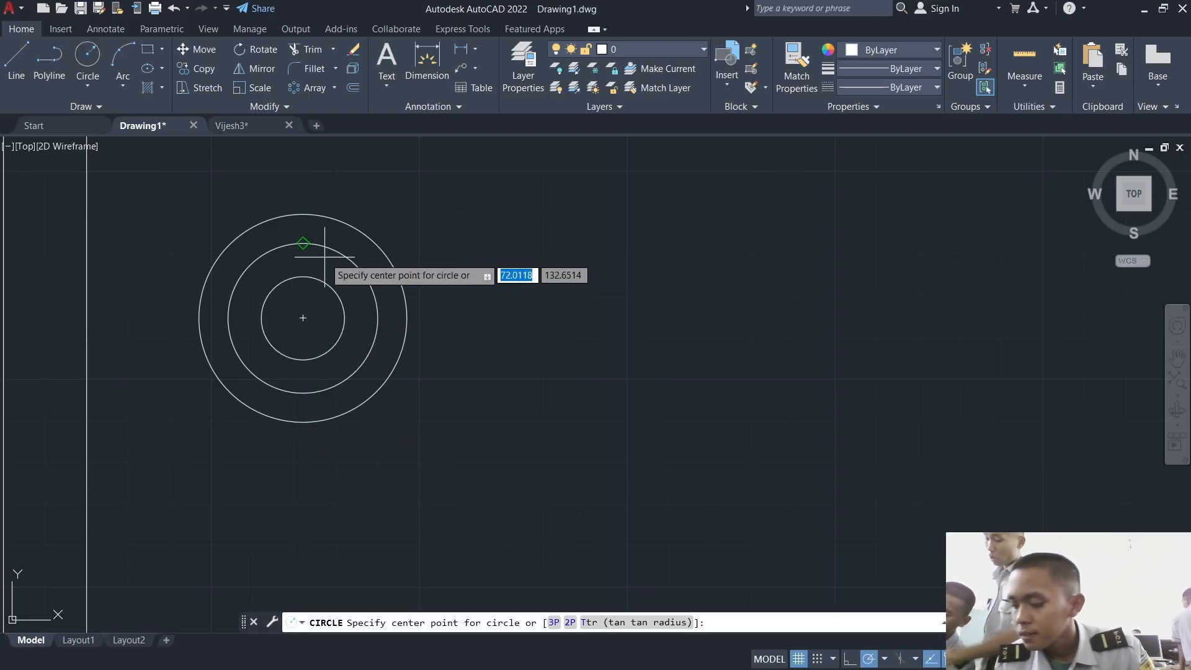
click(303, 319)
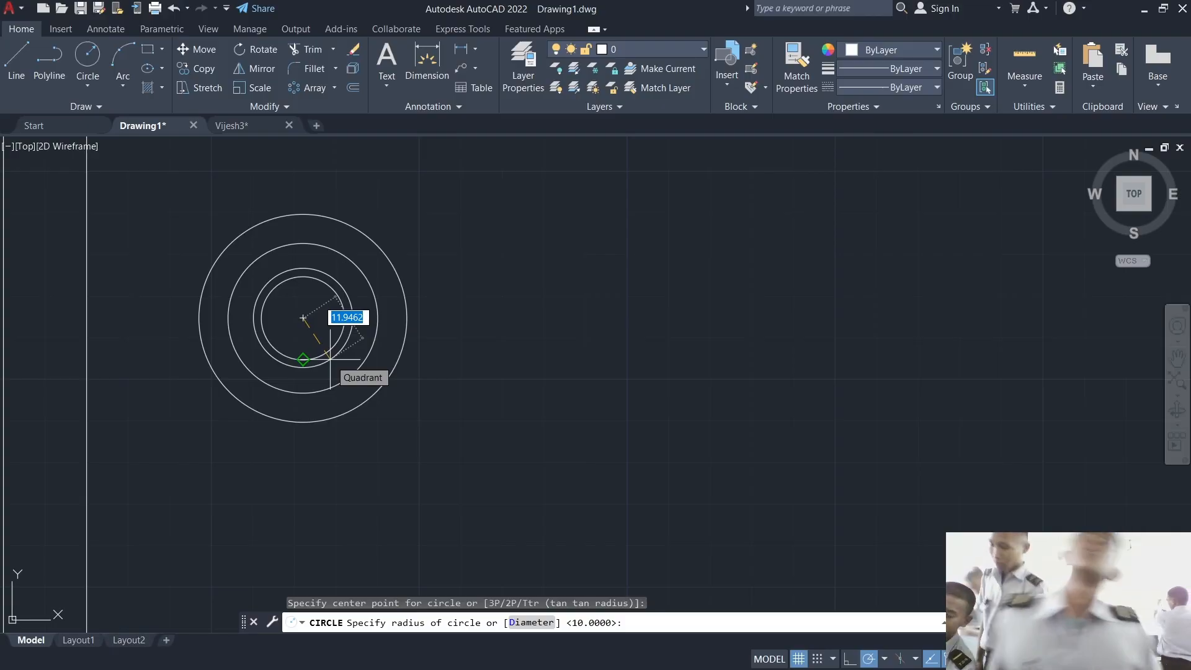
key(Return)
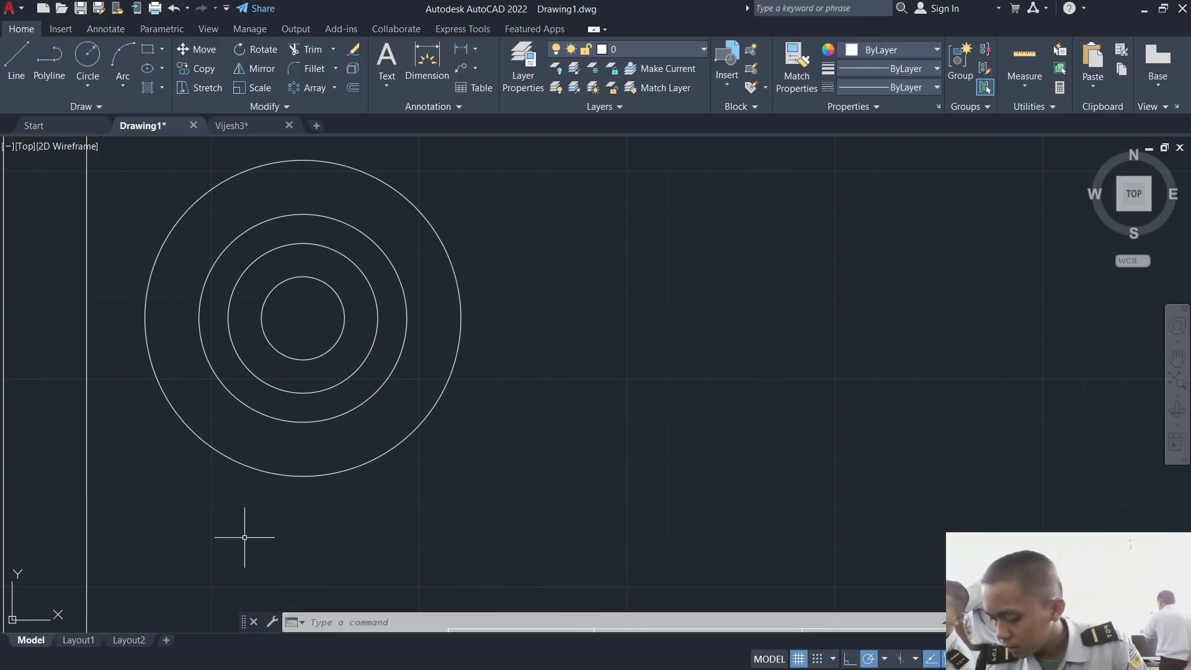
Step: Draw further concentric circles on the main centre with radii 16 mm and 13 mm
click(88, 62)
click(303, 318)
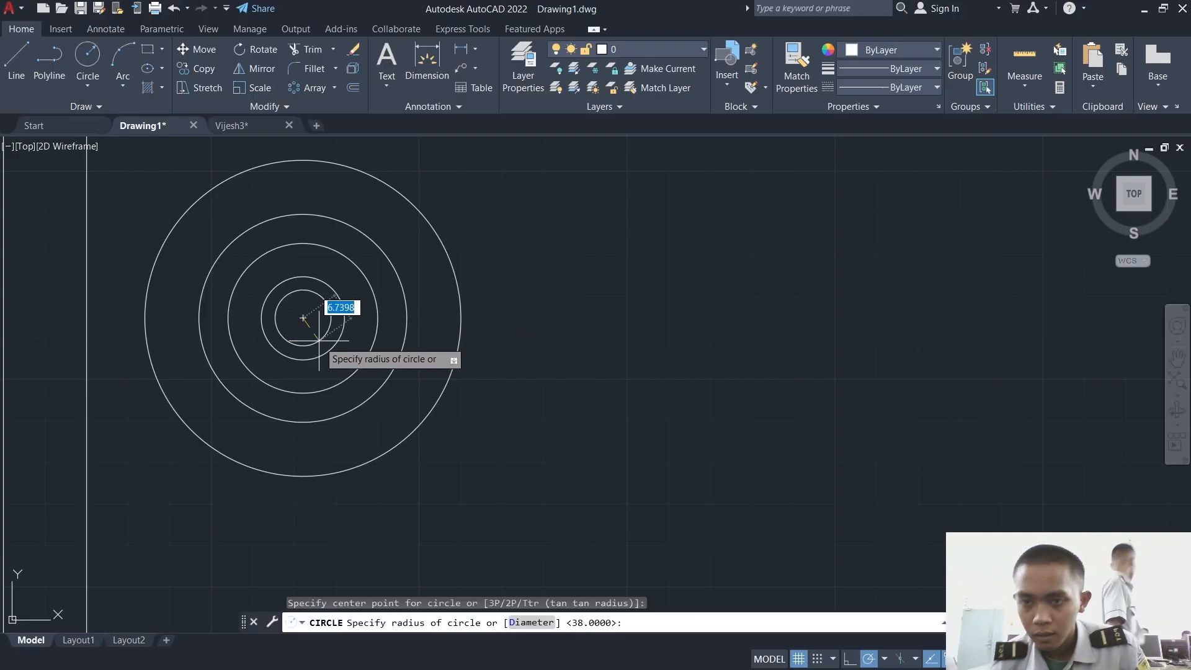
text(16)
key(Return)
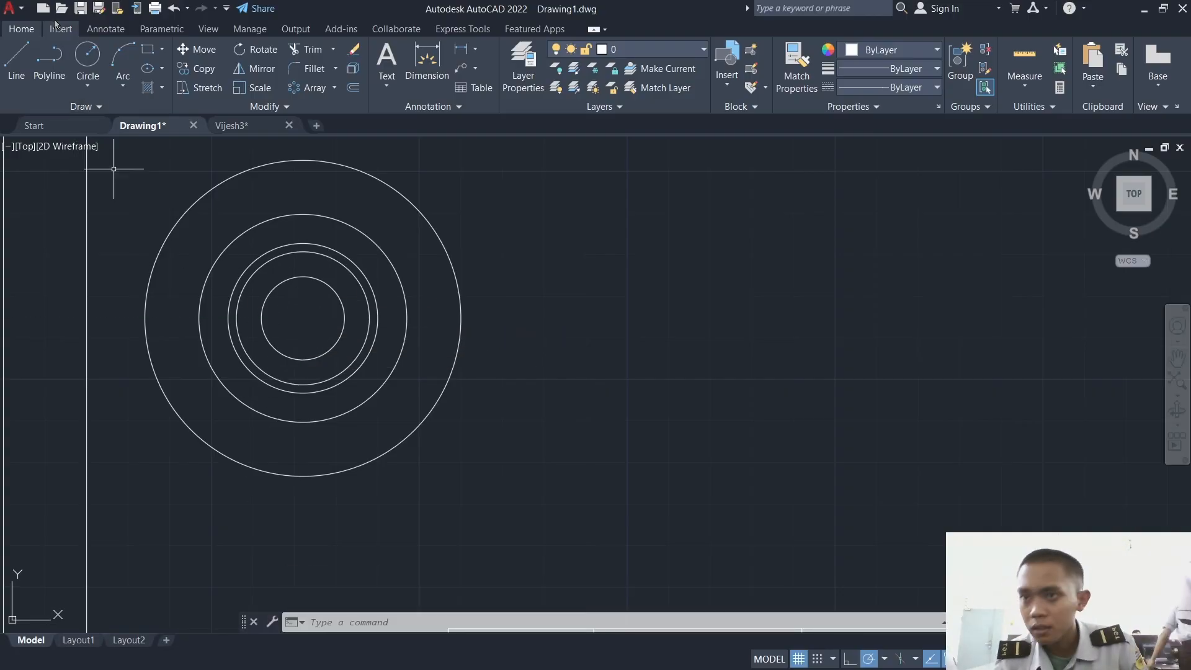
key(Return)
click(303, 318)
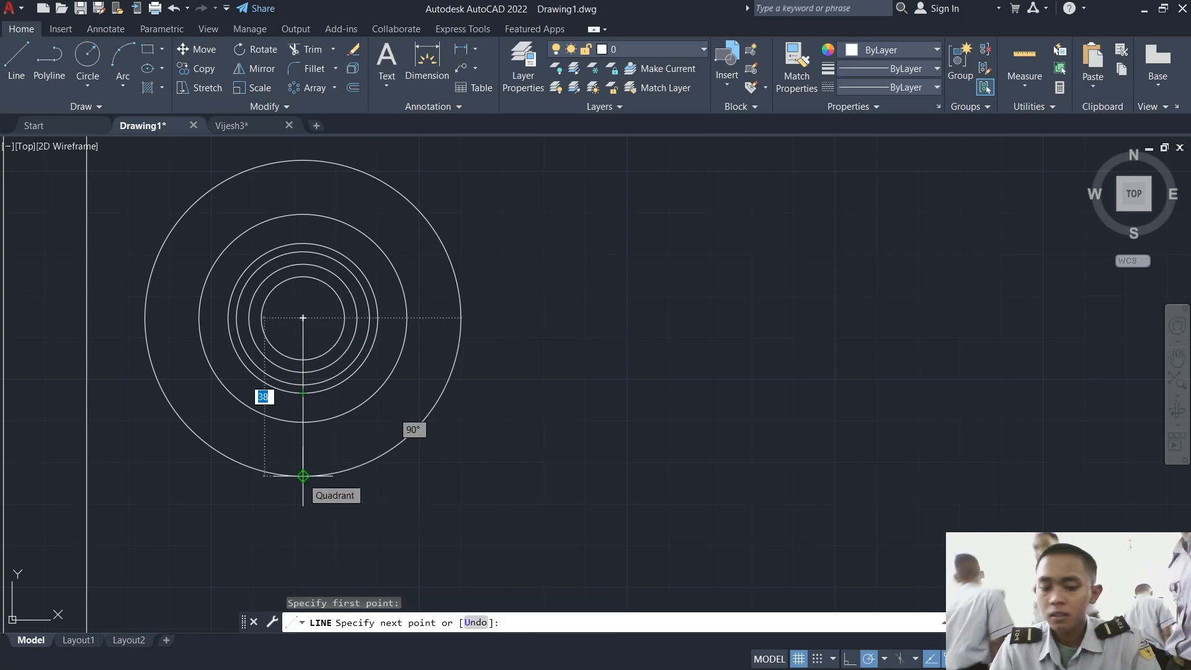
Step: Draw a vertical line 38 mm long from the common centre straight down to the outermost circle
text(38)
key(Return)
scroll(285, 444, up, 3)
scroll(342, 428, down, 1)
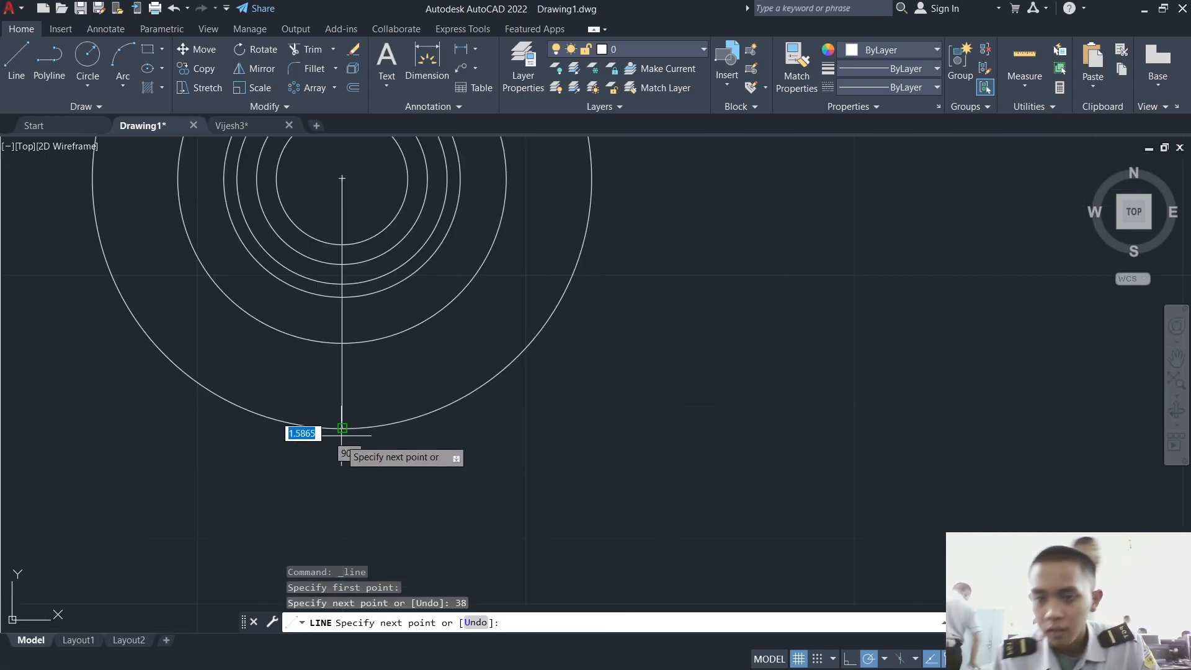
key(Escape)
Step: Draw a circle of radius 5 mm centred on the lower end of the vertical line
scroll(342, 428, down, 2)
text(c)
key(Return)
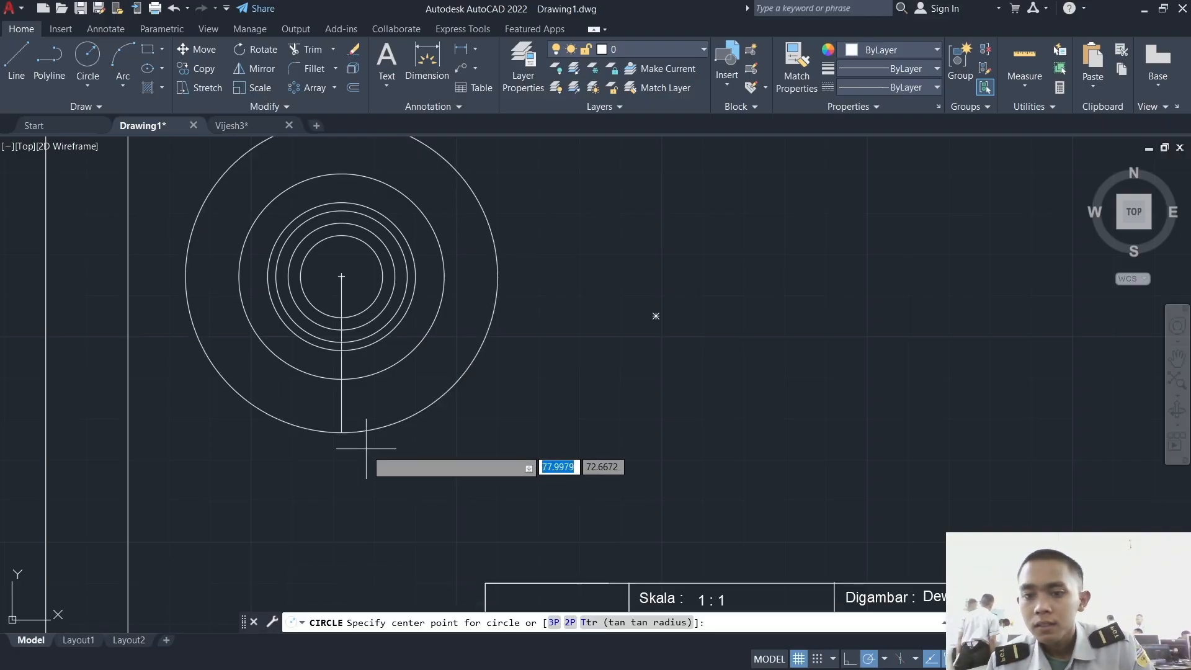
click(342, 433)
text(5)
key(Return)
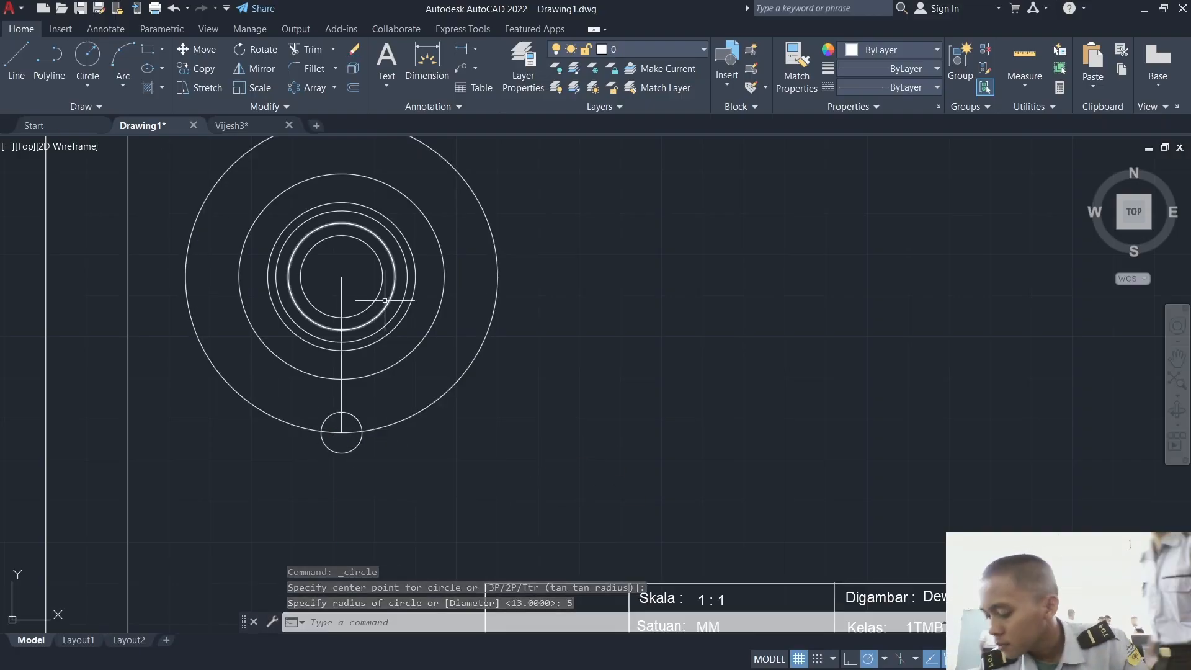
Step: Draw a circle of radius 5 mm centred on the upper quadrant of the 38 mm radius circle
middle_drag(386, 295, 355, 535)
click(72, 76)
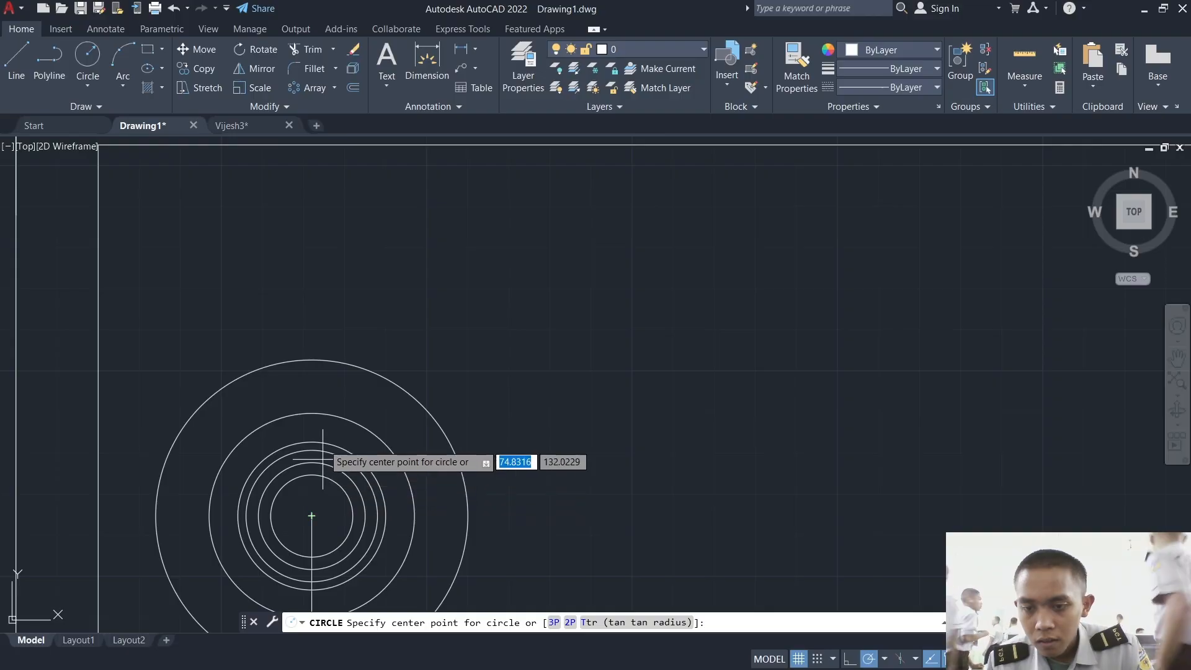
click(312, 360)
key(alt+Tab)
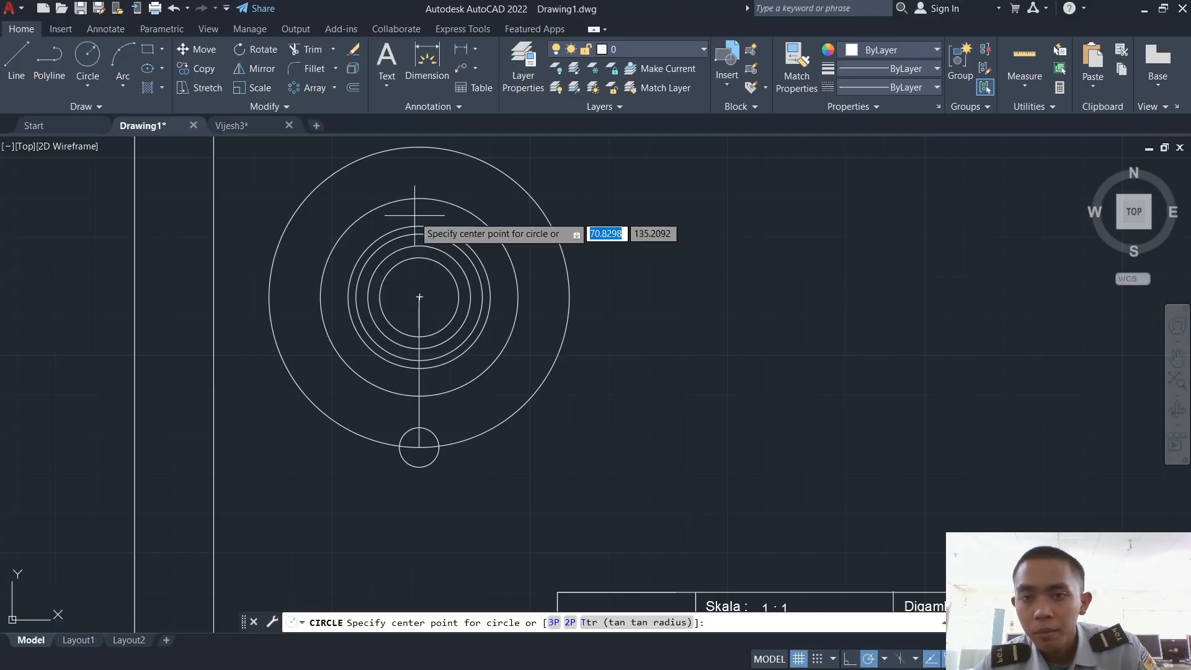
middle_drag(414, 215, 399, 355)
click(405, 285)
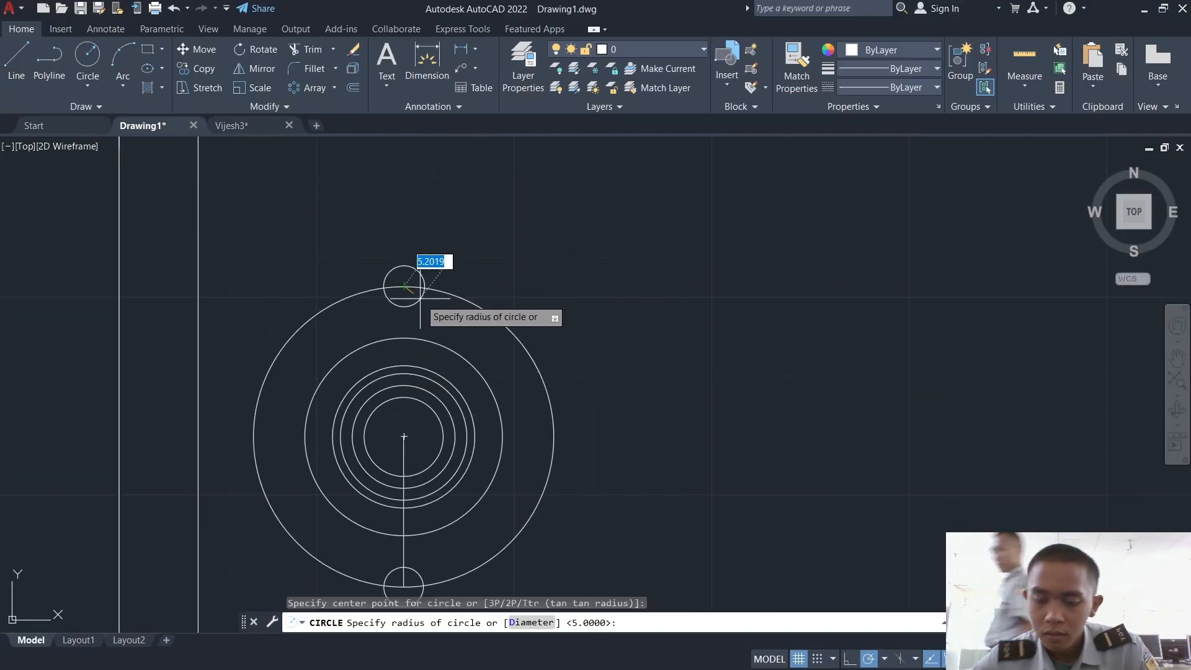
text(5)
key(Return)
scroll(422, 403, down, 2)
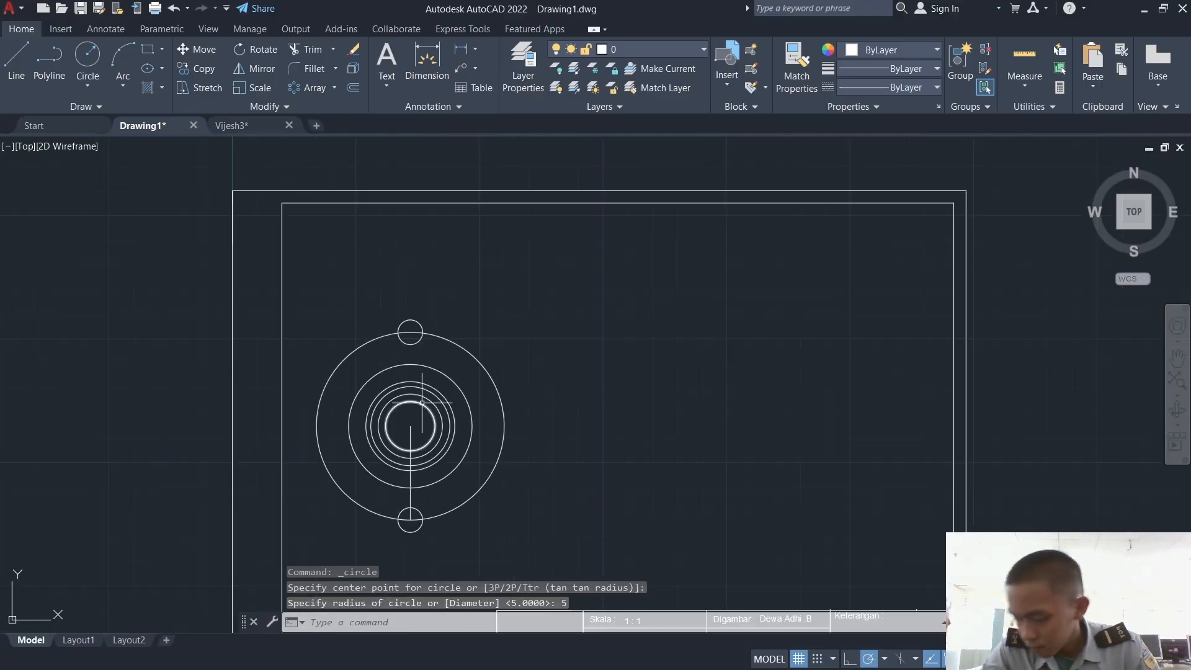
Step: Draw a circle of radius 12 mm around each of the two 5 mm radius circles, sharing their centres
scroll(409, 520, up, 2)
key(Return)
click(416, 517)
text(12)
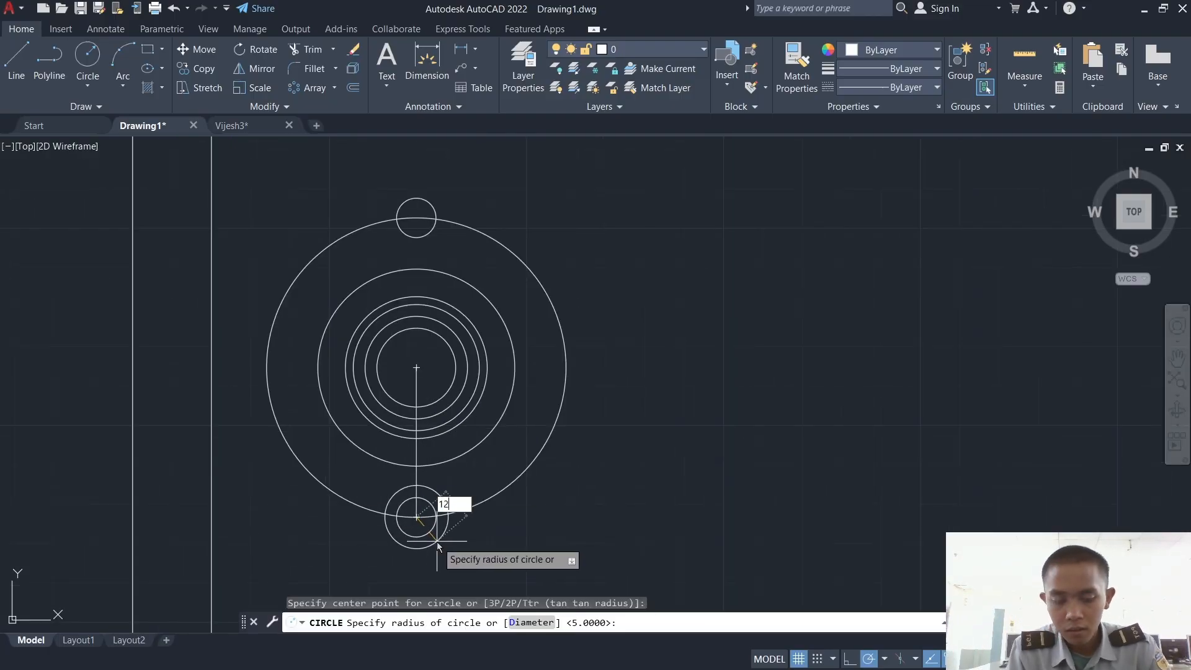
key(Return)
click(87, 62)
click(416, 218)
text(12)
key(Return)
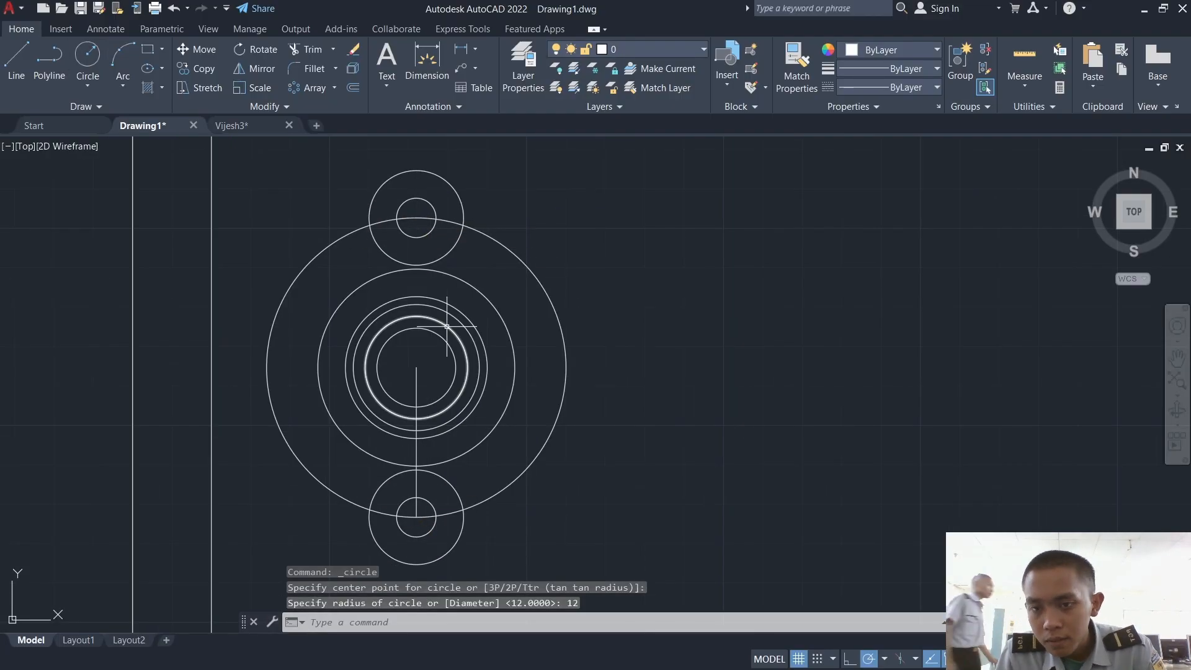
Step: Try to draw a line from the upper 12 mm radius circle's left tangent to the 25 mm radius circle, and undo it
text(l)
key(Return)
text(tan)
key(Return)
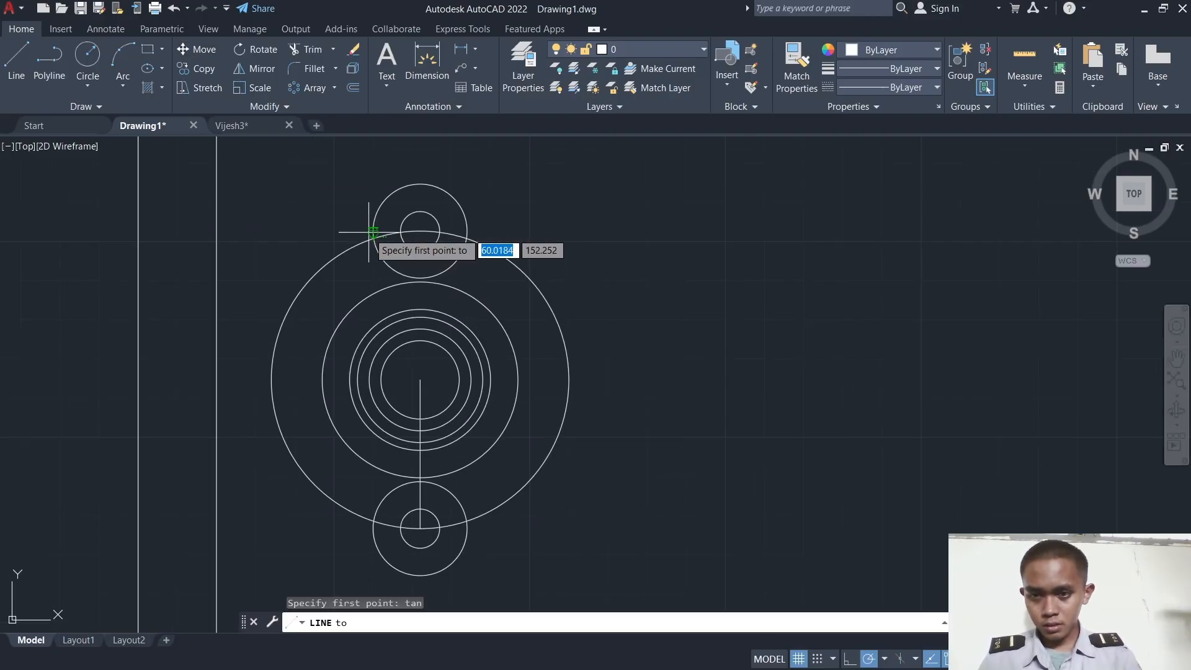
click(373, 232)
key(Escape)
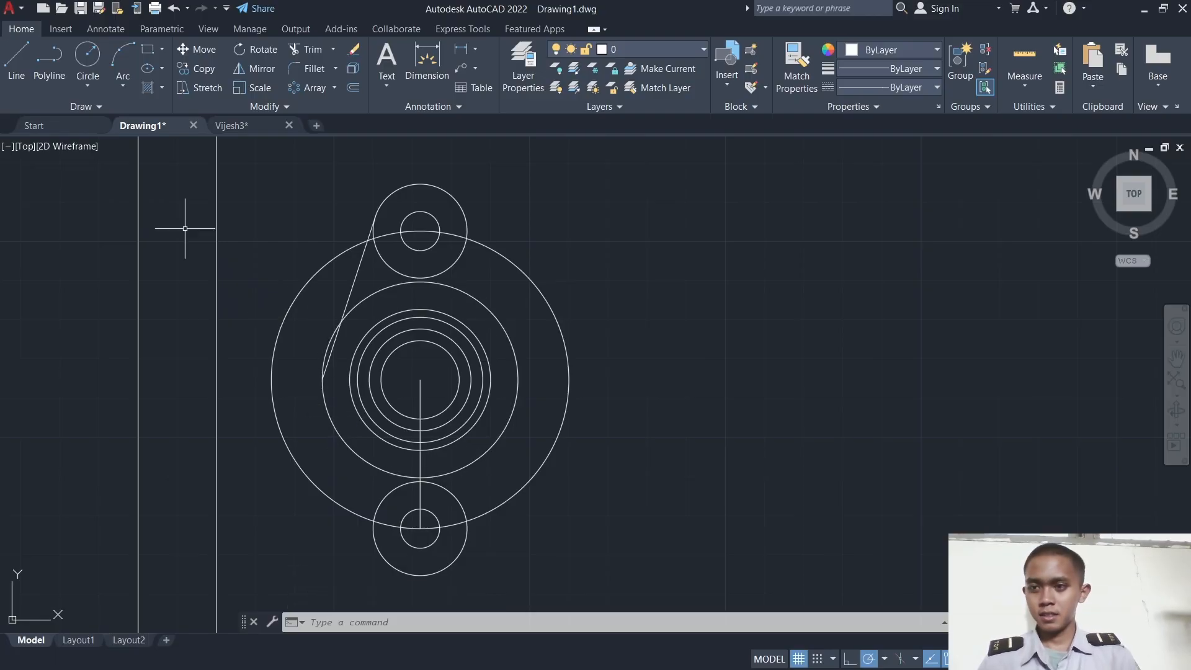
click(17, 68)
text(tan)
key(Escape)
key(ctrl+z)
key(ctrl+z)
Step: Draw a line tangent to the left sides of the upper 12 mm radius circle and the 25 mm radius circle
click(21, 74)
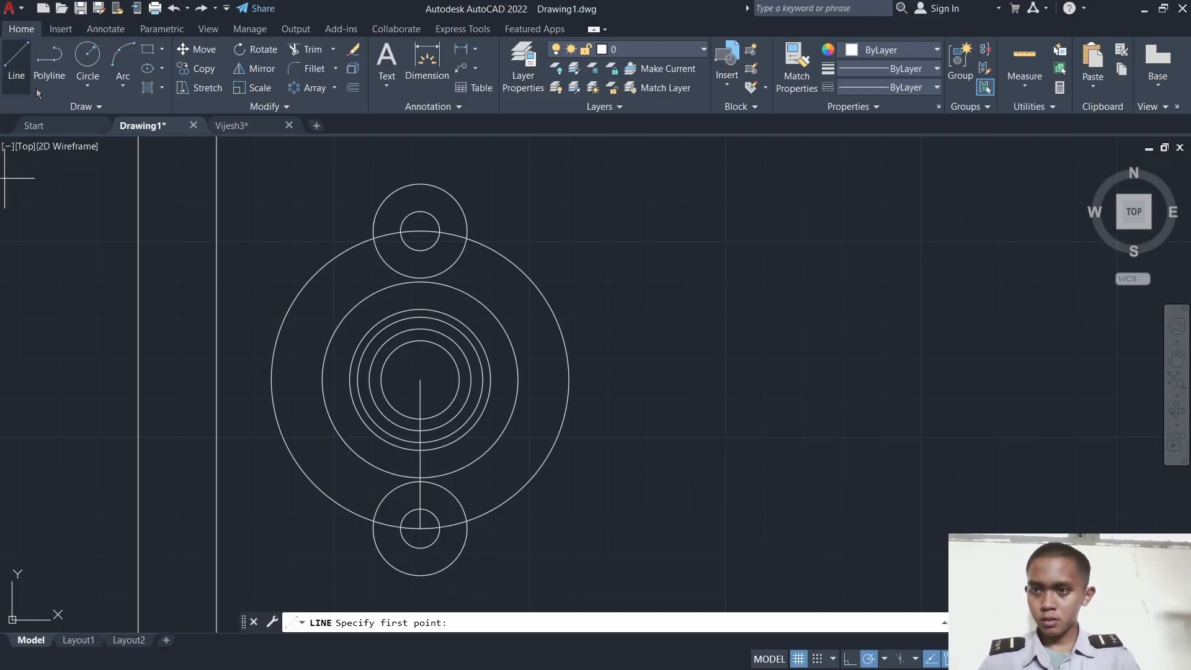
text(tan)
key(Return)
click(373, 230)
text(tan)
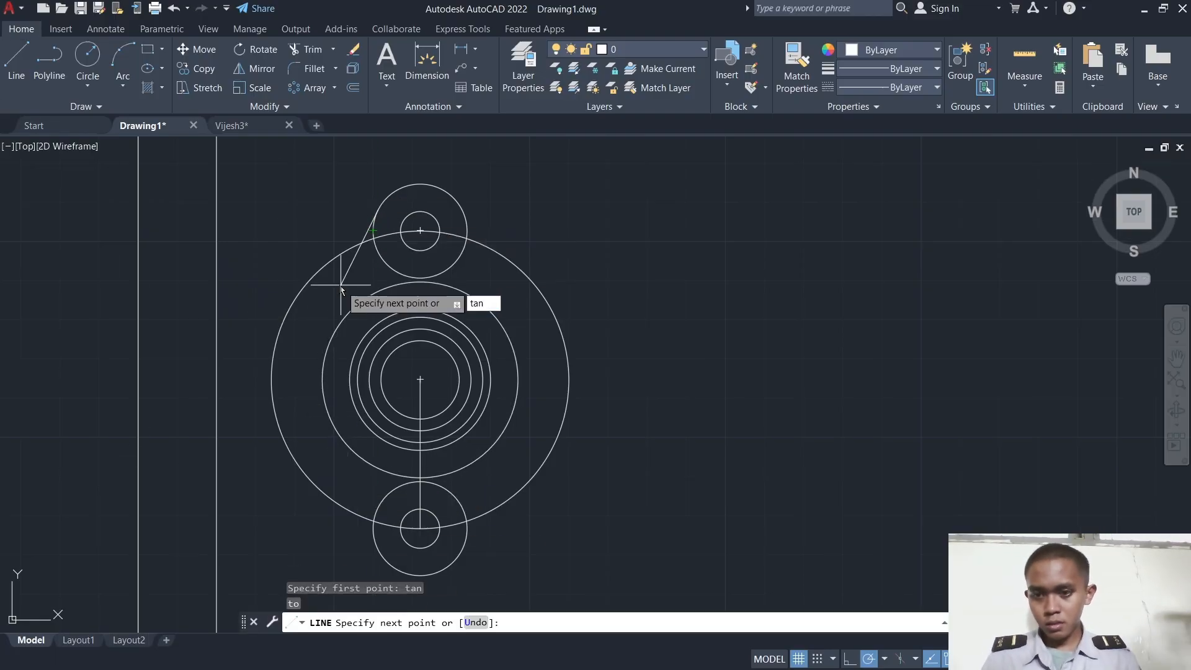
key(Return)
click(331, 343)
key(Escape)
Step: Draw a line tangent to the left sides of the lower 12 mm radius circle and the 25 mm radius circle
click(18, 69)
text(tan)
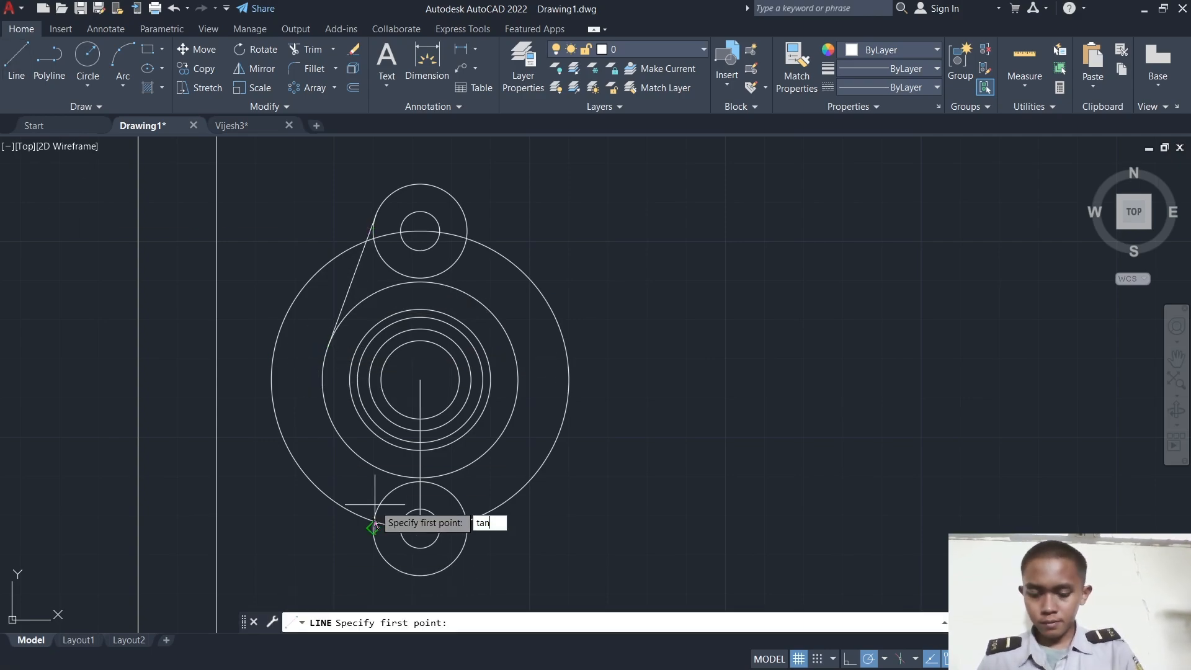
key(Return)
click(374, 527)
text(tan)
key(Return)
click(330, 413)
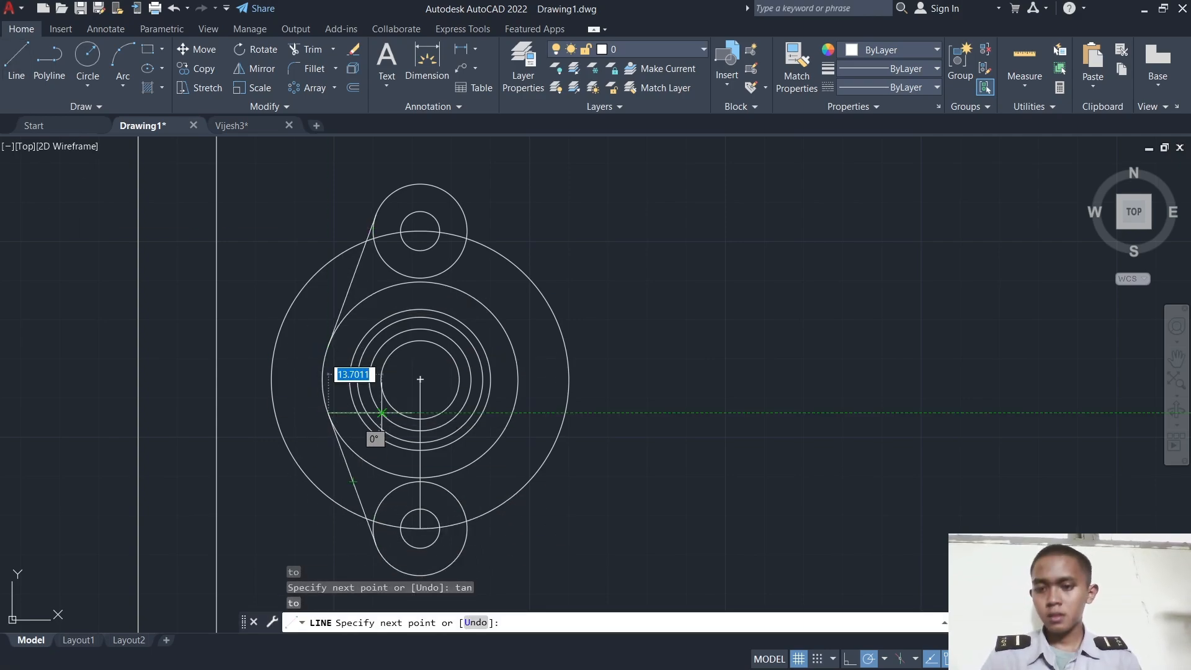
key(Escape)
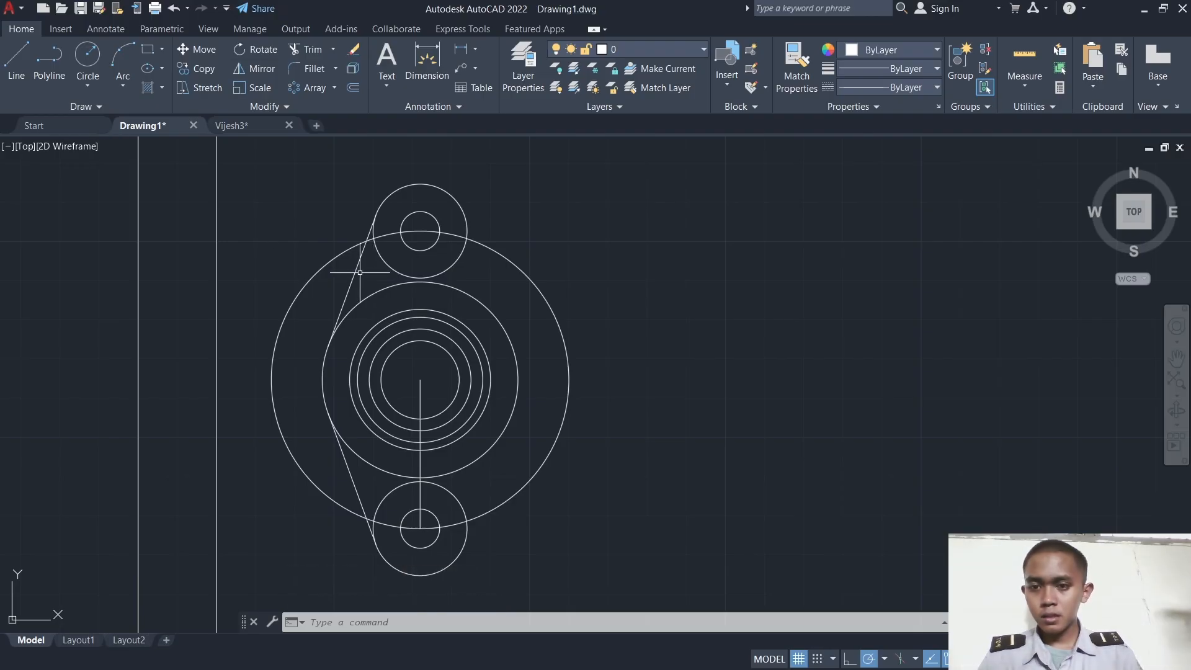
Step: Mirror both left tangent lines about the vertical axis through the main centre, keeping the originals
click(355, 490)
click(255, 69)
click(420, 379)
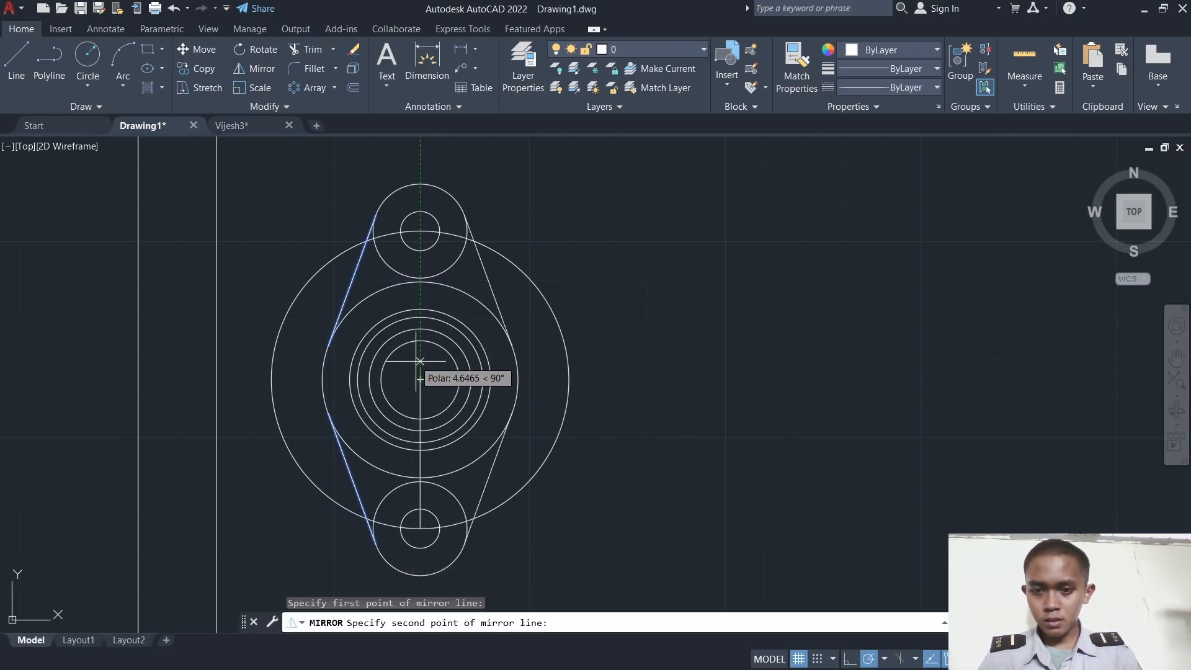
click(418, 361)
key(Return)
key(alt+Tab)
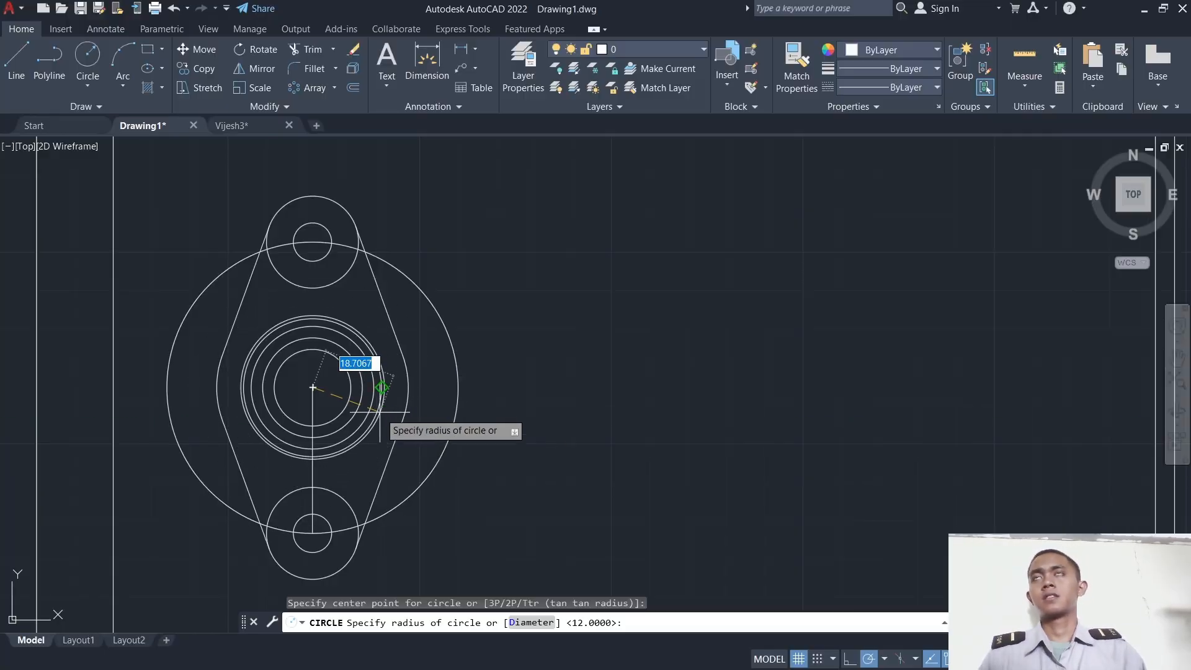
Step: Draw a circle of radius 29 mm about the main centre
key(Return)
scroll(249, 273, up, 2)
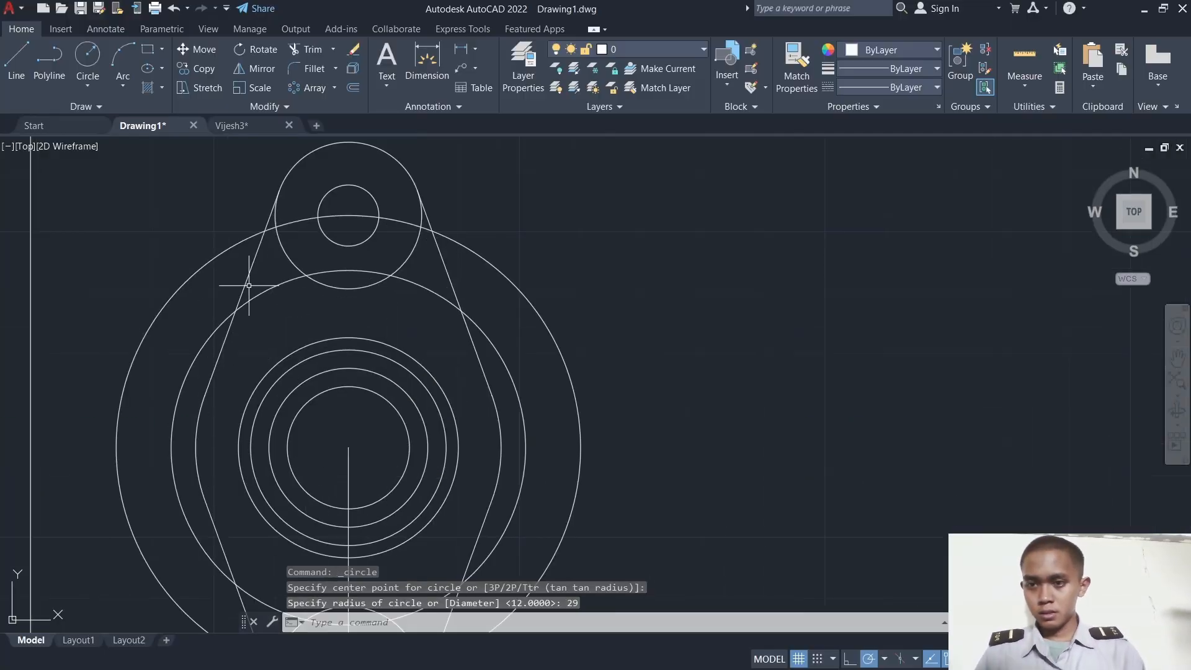
key(alt+Tab)
key(alt+shift+Tab)
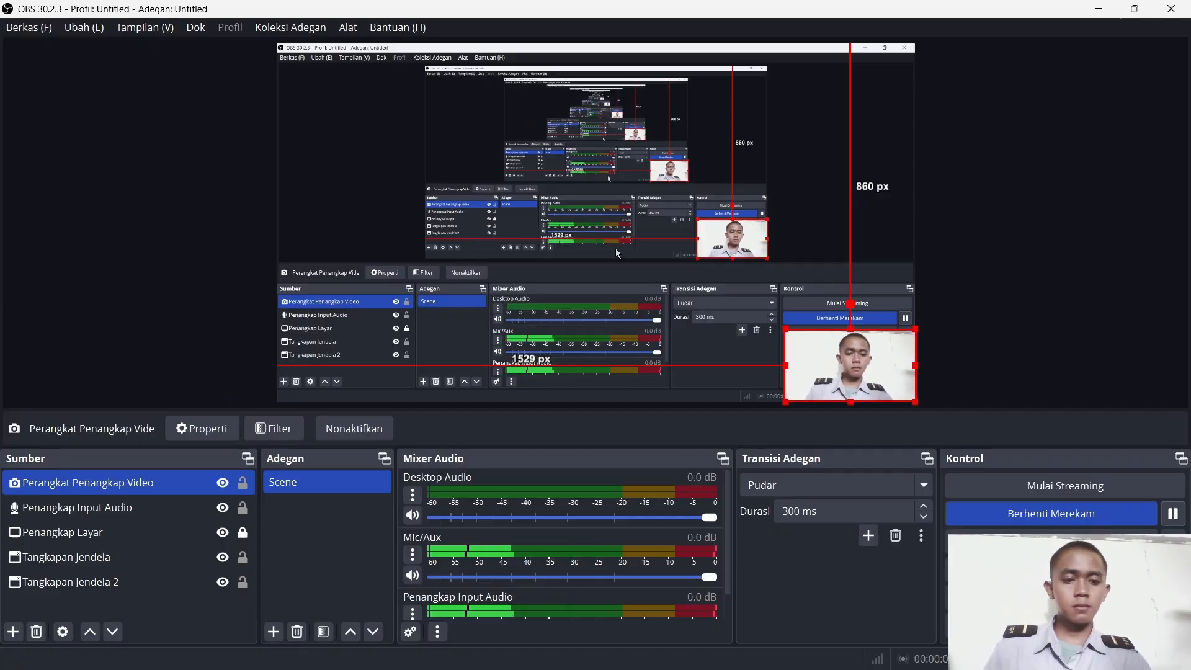
key(alt+Tab)
Step: Try a circle of radius 8 mm at the upper quadrant of the 29 mm radius circle, and undo it
middle_drag(292, 214, 318, 318)
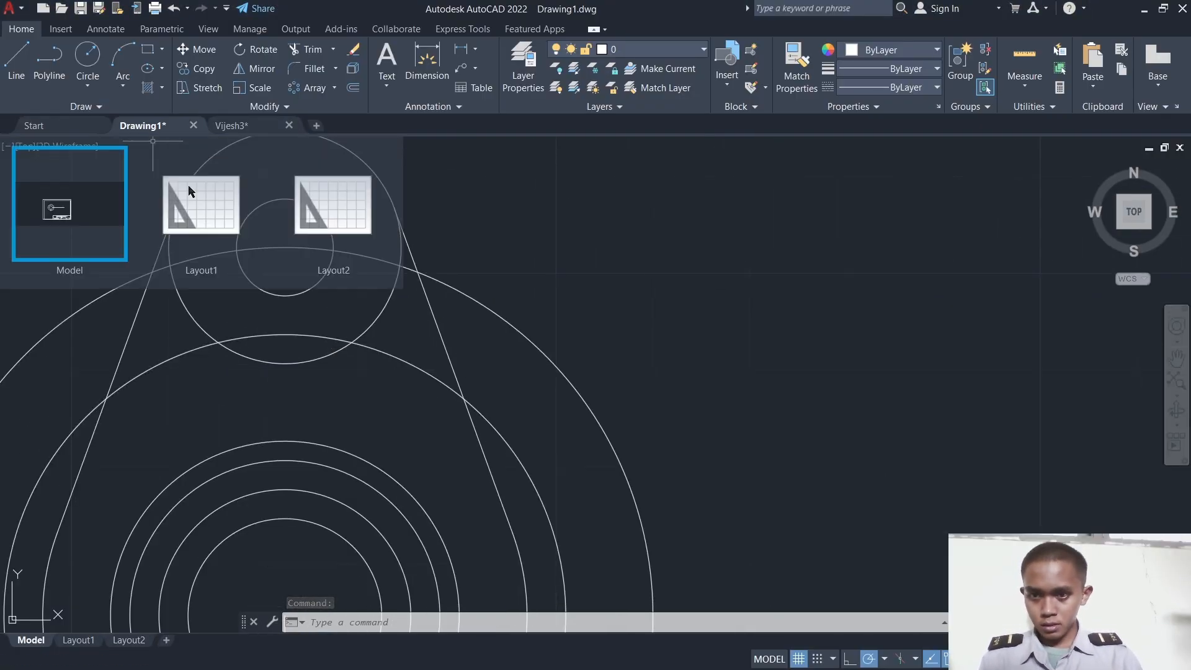
click(87, 56)
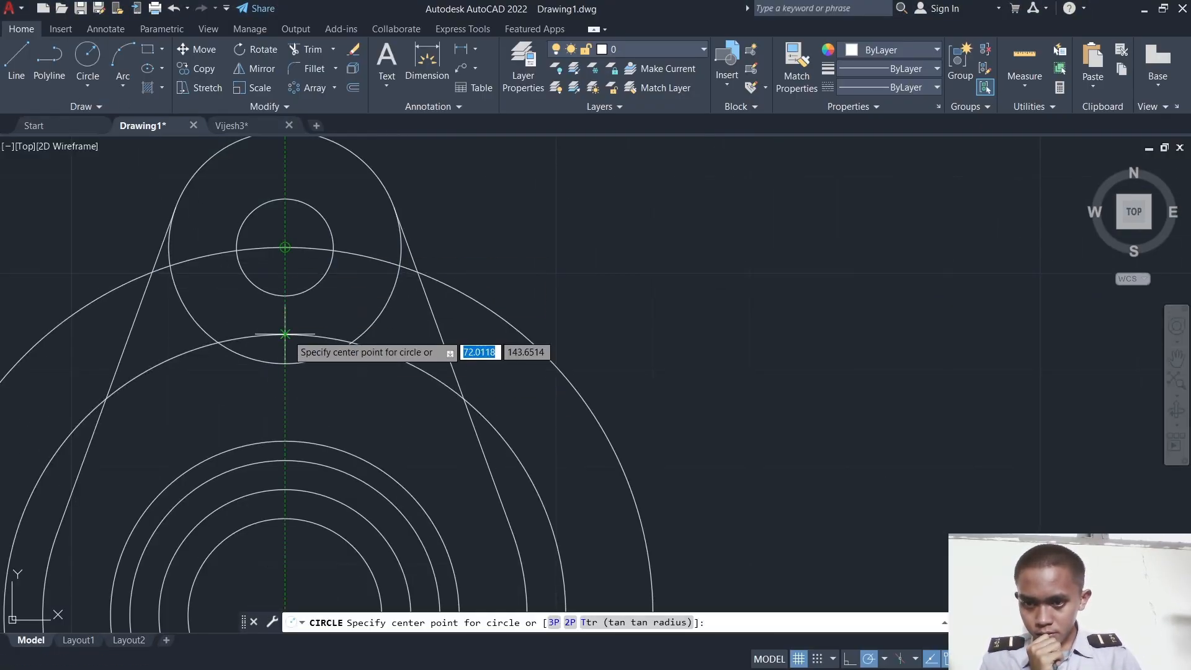
click(284, 334)
key(Return)
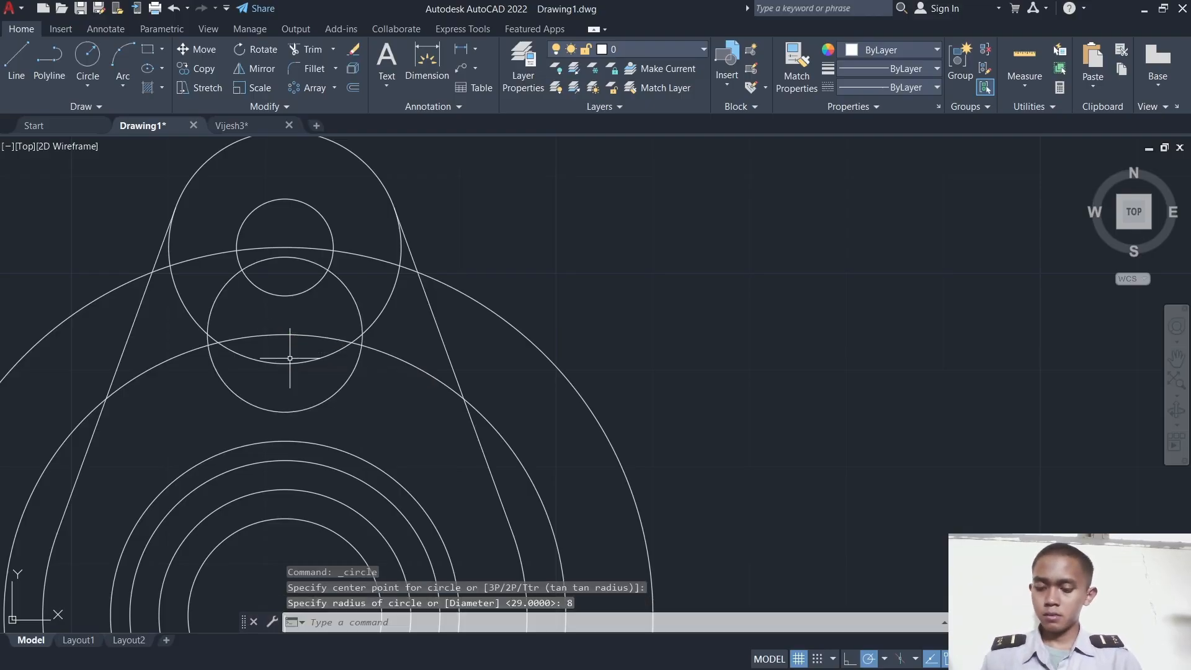
key(ctrl+z)
Step: Draw a circle of radius 4 mm centred on the upper quadrant of the 29 mm radius circle
click(87, 56)
click(284, 334)
text(4)
key(Return)
scroll(258, 372, up, 2)
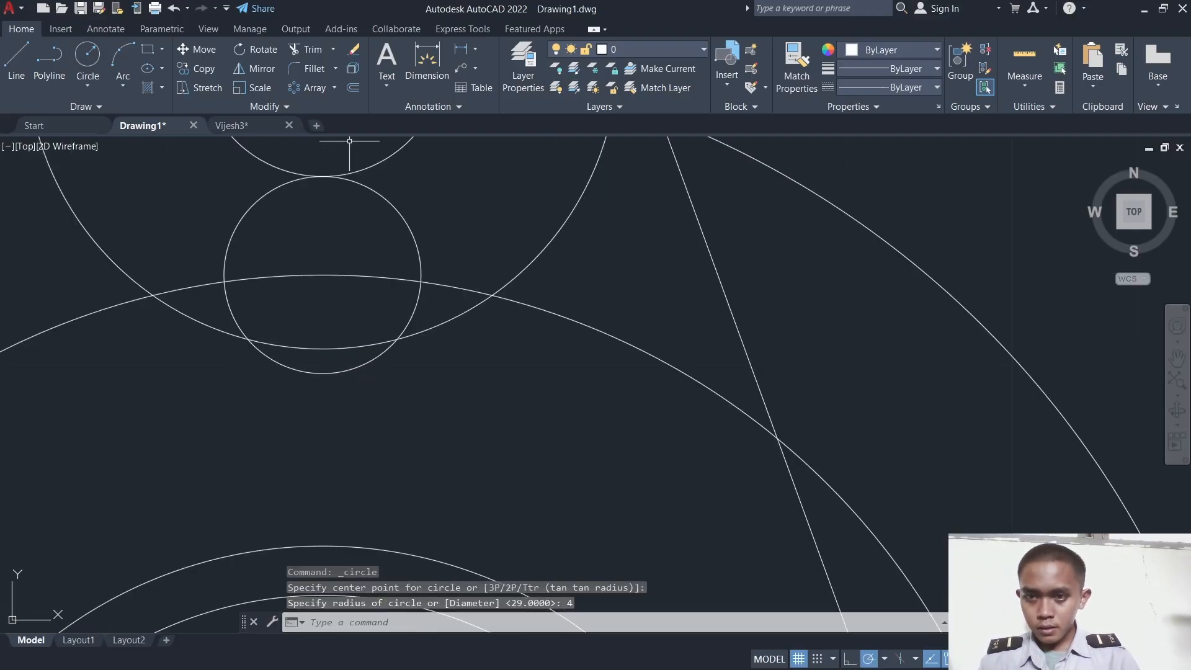
scroll(389, 204, down, 1)
click(389, 204)
click(309, 88)
scroll(351, 296, down, 1)
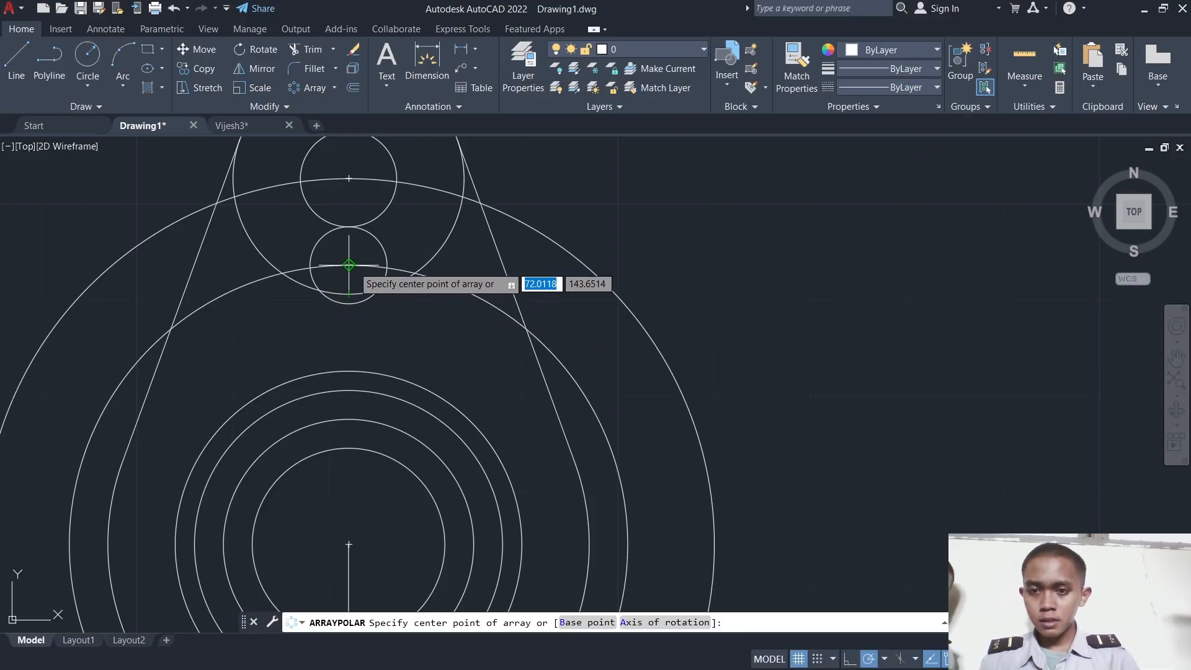
key(Escape)
scroll(351, 292, up, 2)
key(Escape)
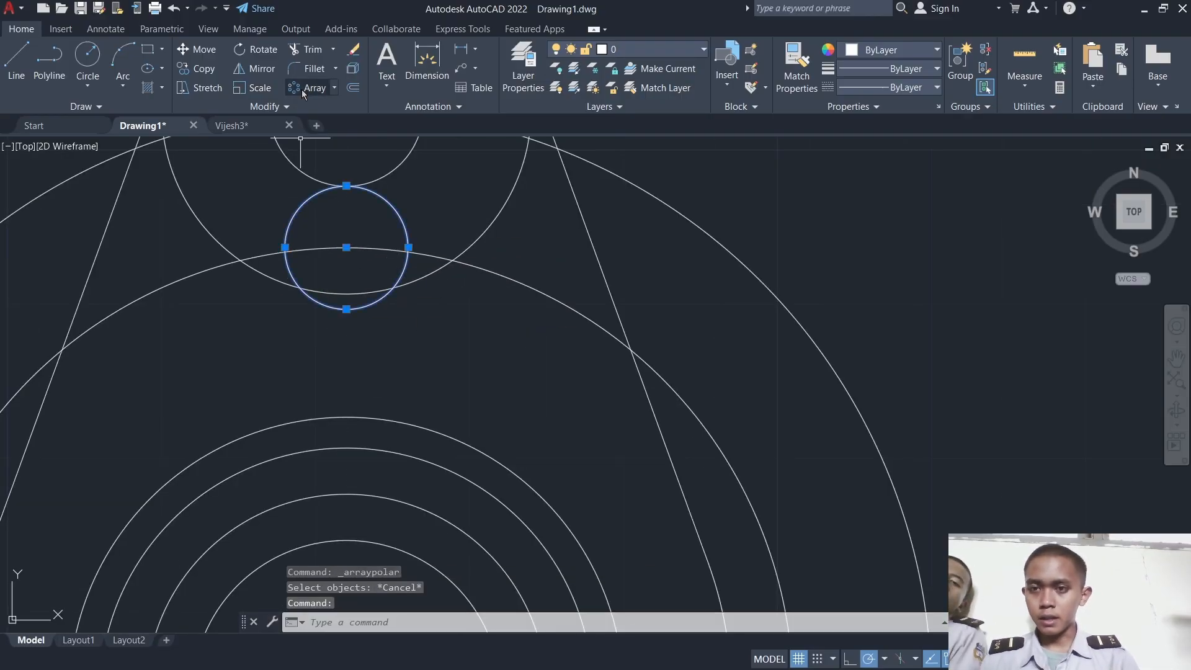
Step: Create a polar array of the 4 mm radius circle about the main centre with 6 items filling 360 degrees
click(301, 90)
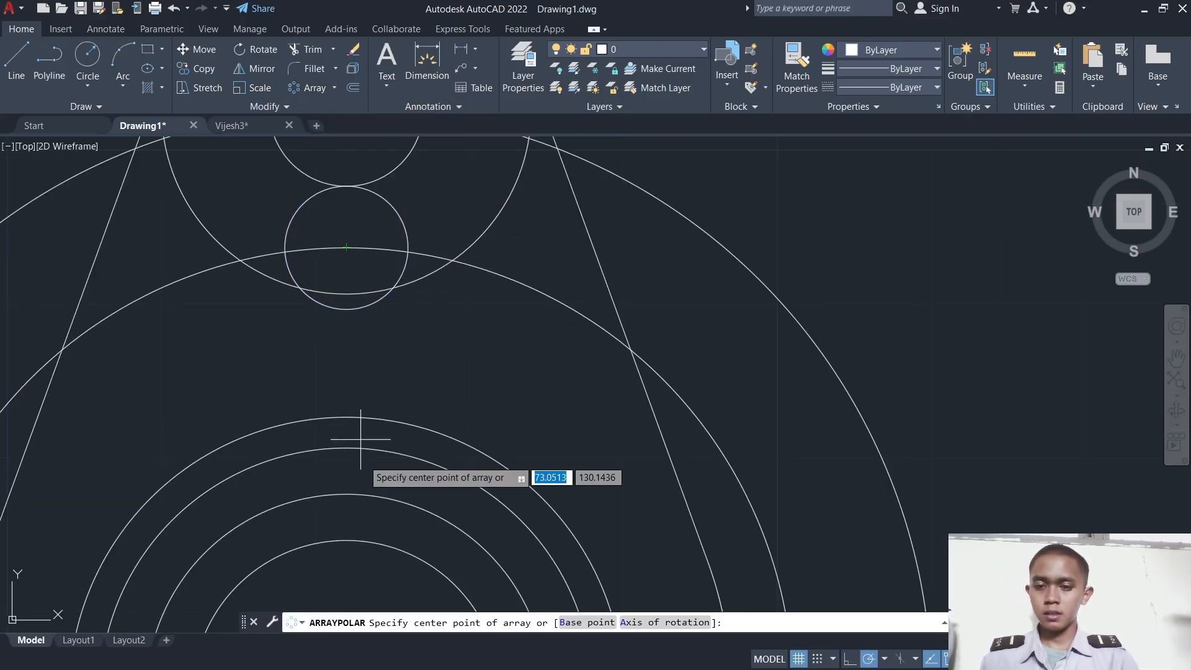
scroll(362, 472, down, 2)
click(357, 561)
scroll(410, 465, up, 1)
middle_drag(381, 540, 420, 383)
scroll(417, 438, up, 1)
scroll(438, 335, down, 3)
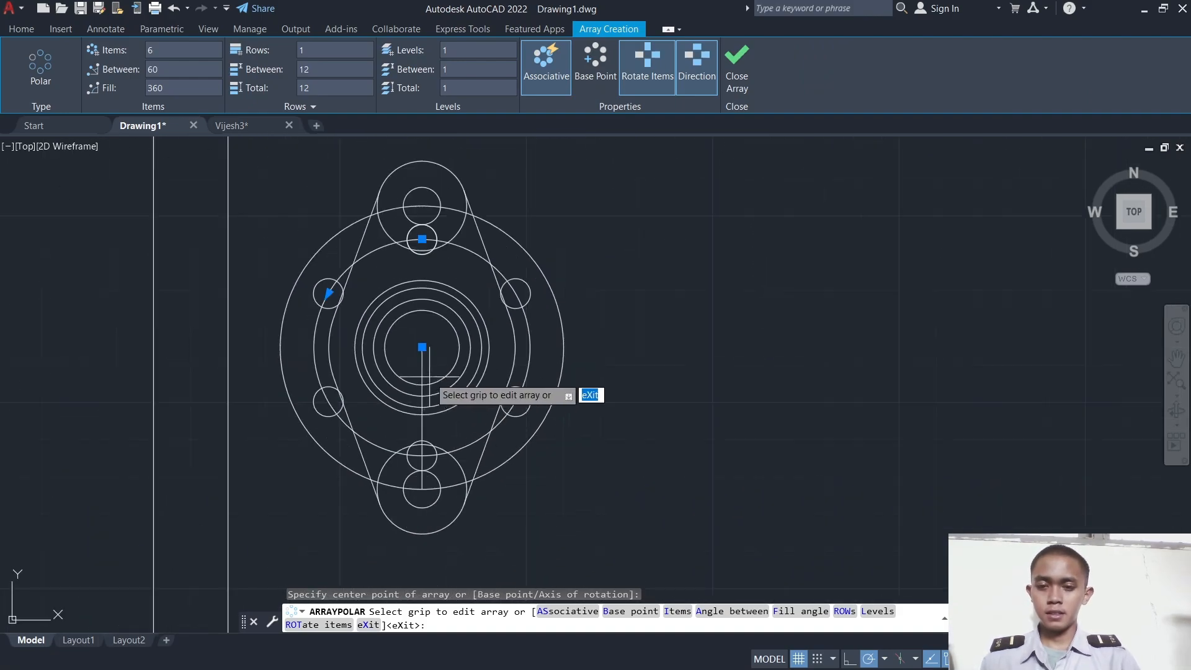
key(alt+Tab)
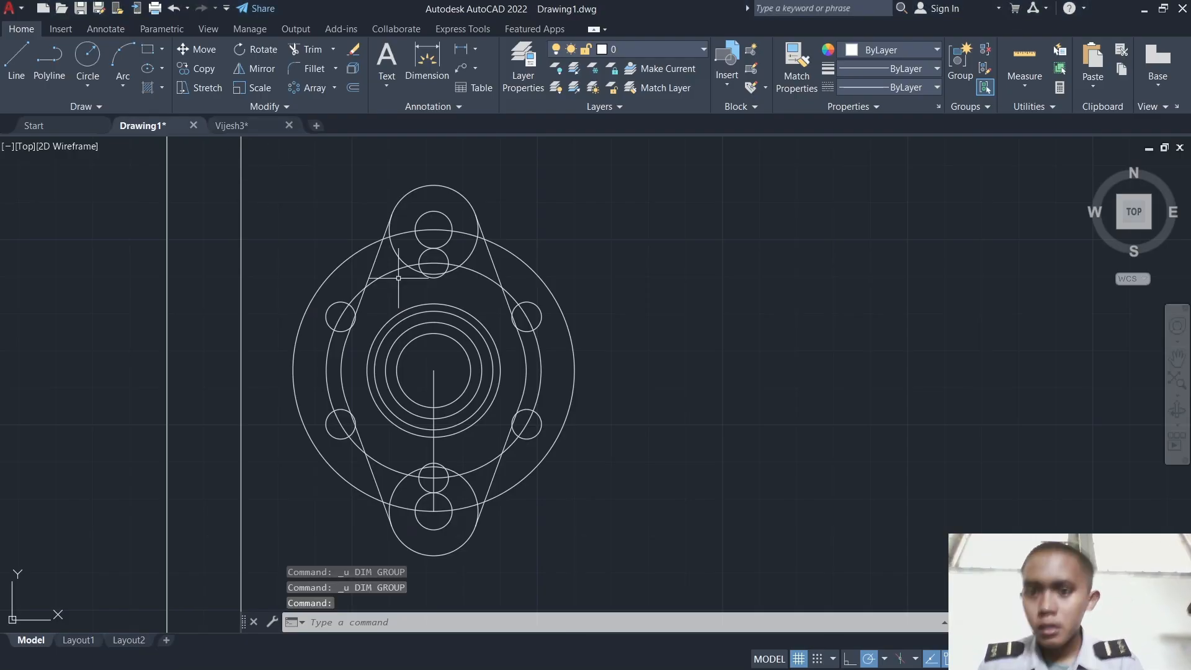
Step: Load the HIDDEN linetype from acadiso.lin into the drawing
click(478, 273)
click(906, 86)
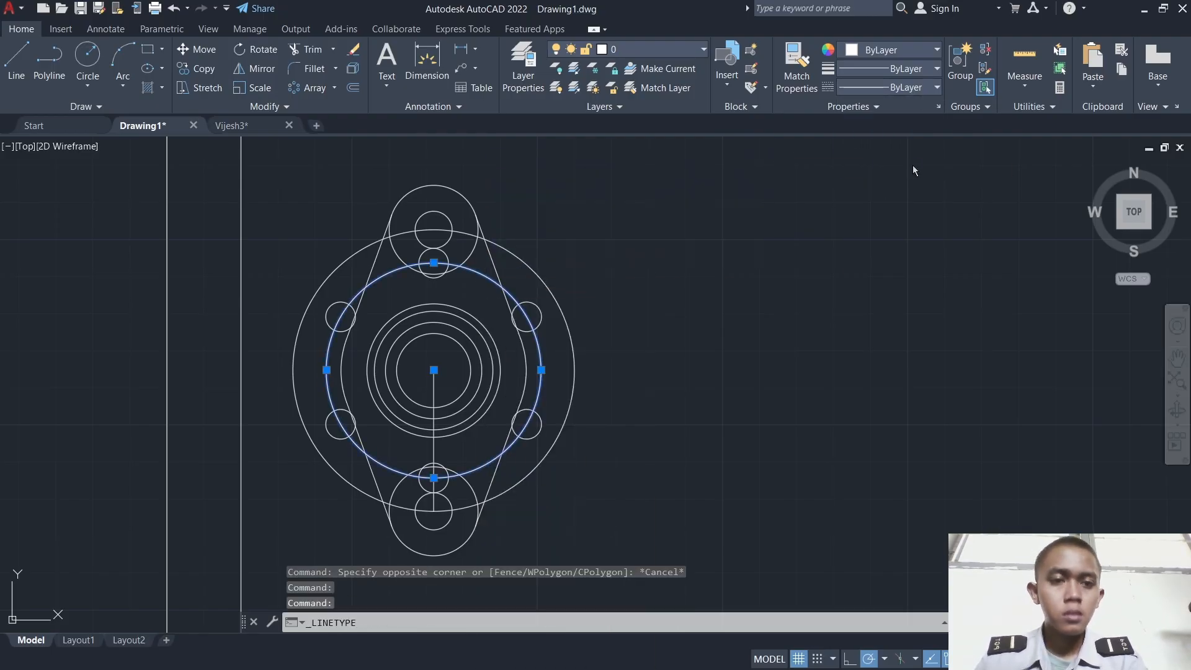
click(912, 165)
click(723, 217)
scroll(583, 338, down, 7)
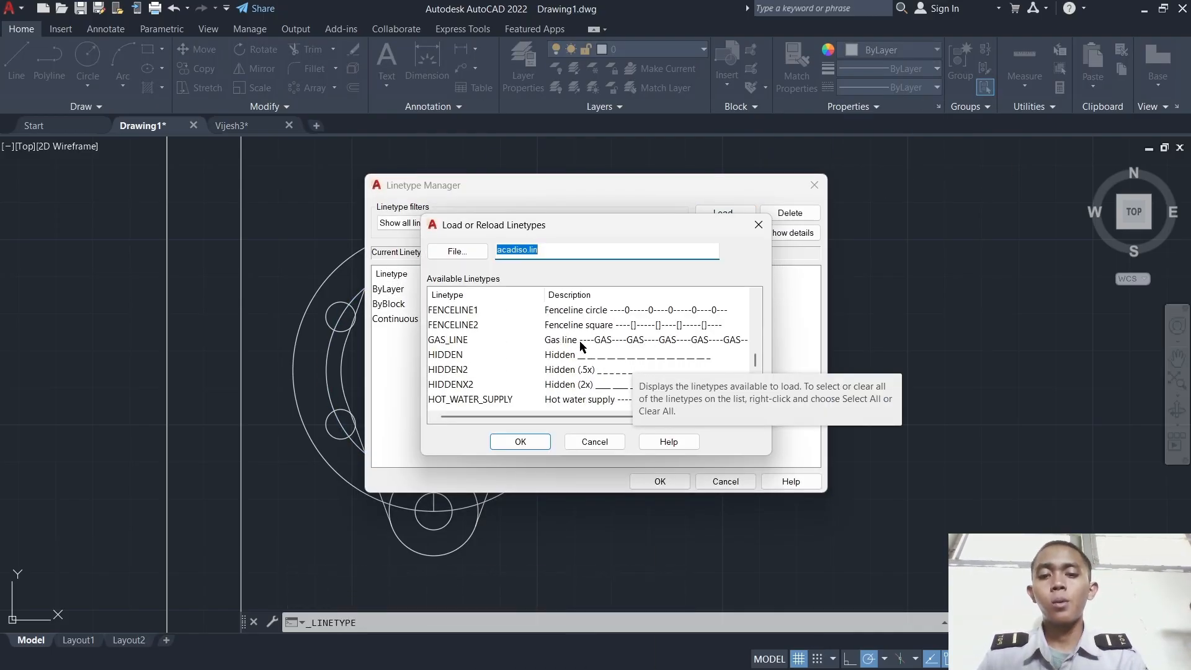
click(580, 353)
click(520, 441)
click(660, 482)
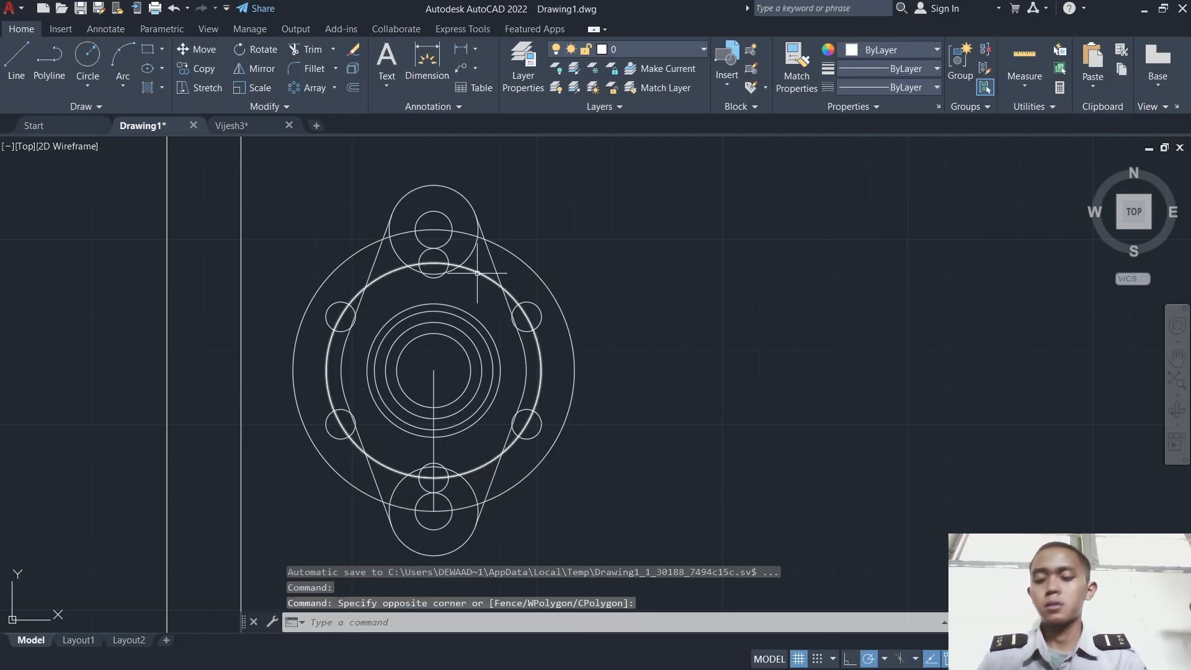
Step: Set the linetype of the outermost of the four closely spaced central circles to HIDDEN
click(494, 335)
click(903, 88)
click(893, 164)
key(Escape)
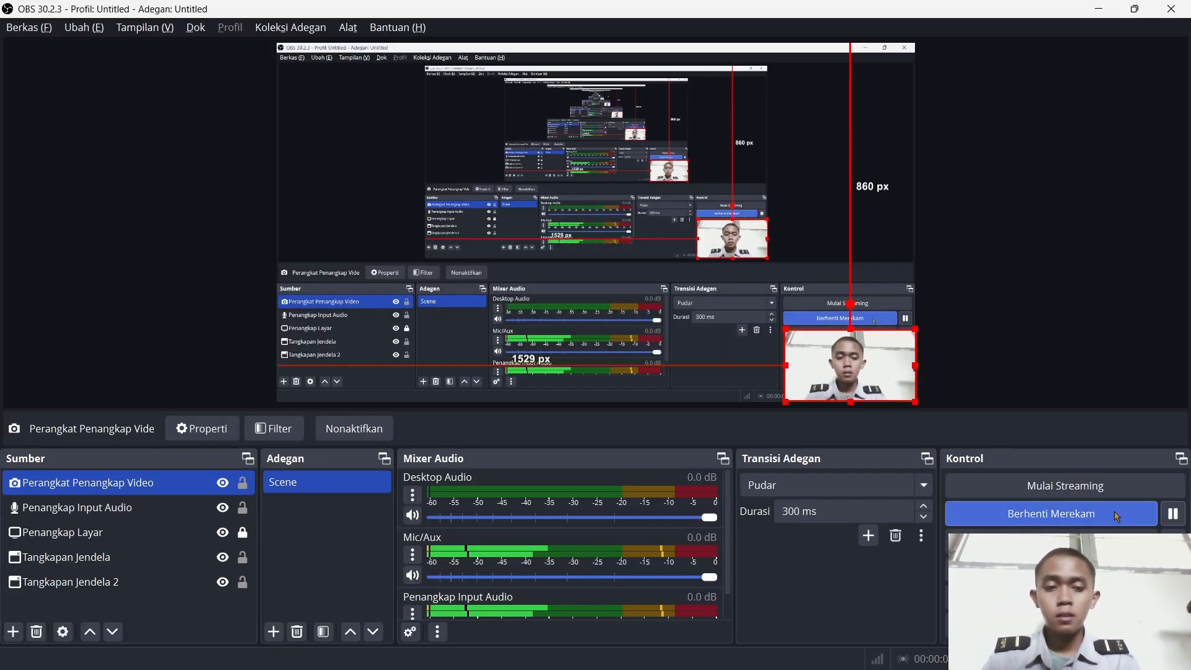
key(alt+Tab)
key(alt+Tab)
key(alt+Tab)
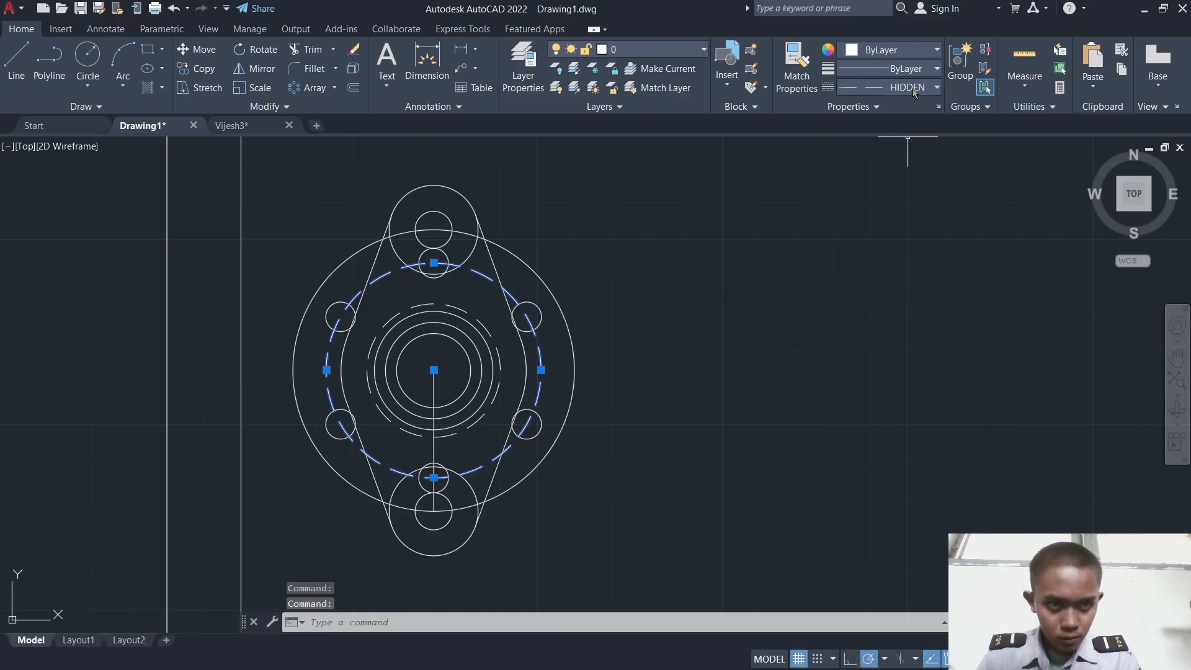
Step: Load the CENTER linetype from acadiso.lin into the drawing
click(913, 88)
click(888, 185)
click(723, 213)
scroll(591, 371, down, 5)
click(587, 356)
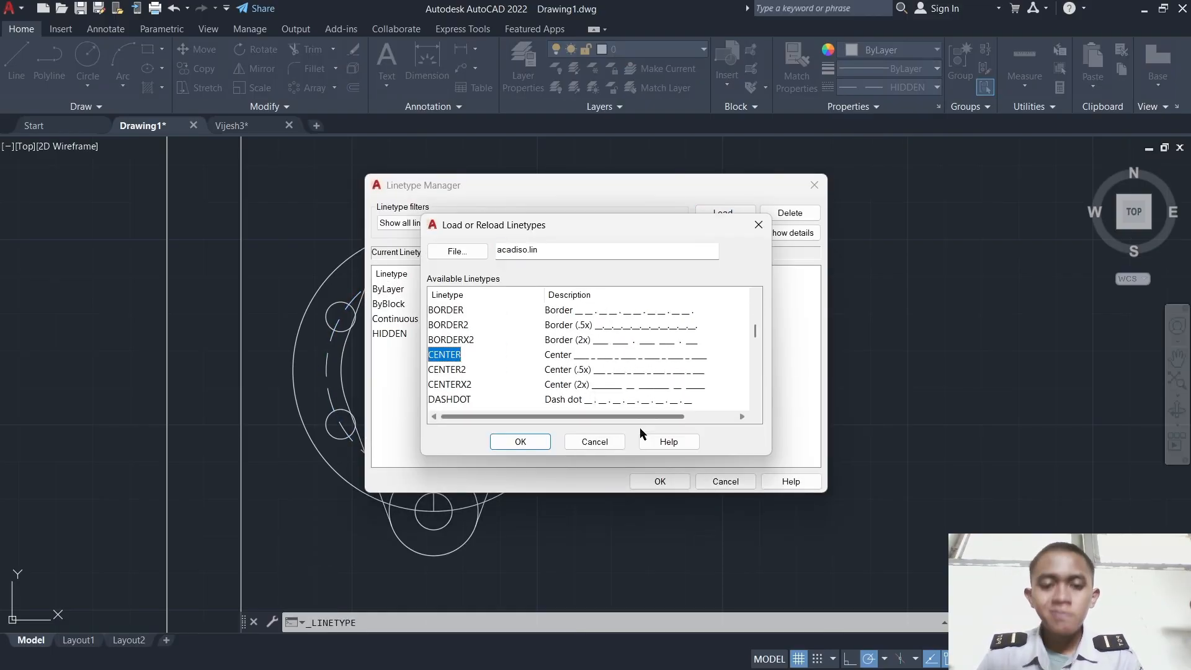
click(542, 443)
click(673, 480)
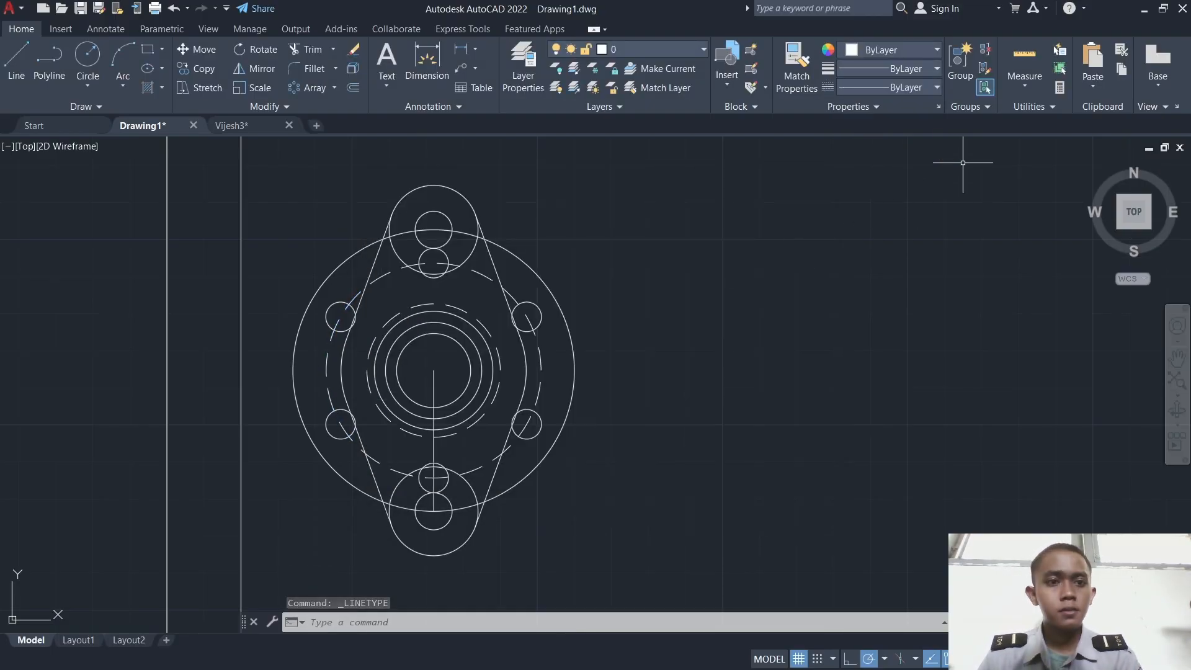
Step: Set the linetype of the 29 mm radius hole circle to CENTER
click(887, 68)
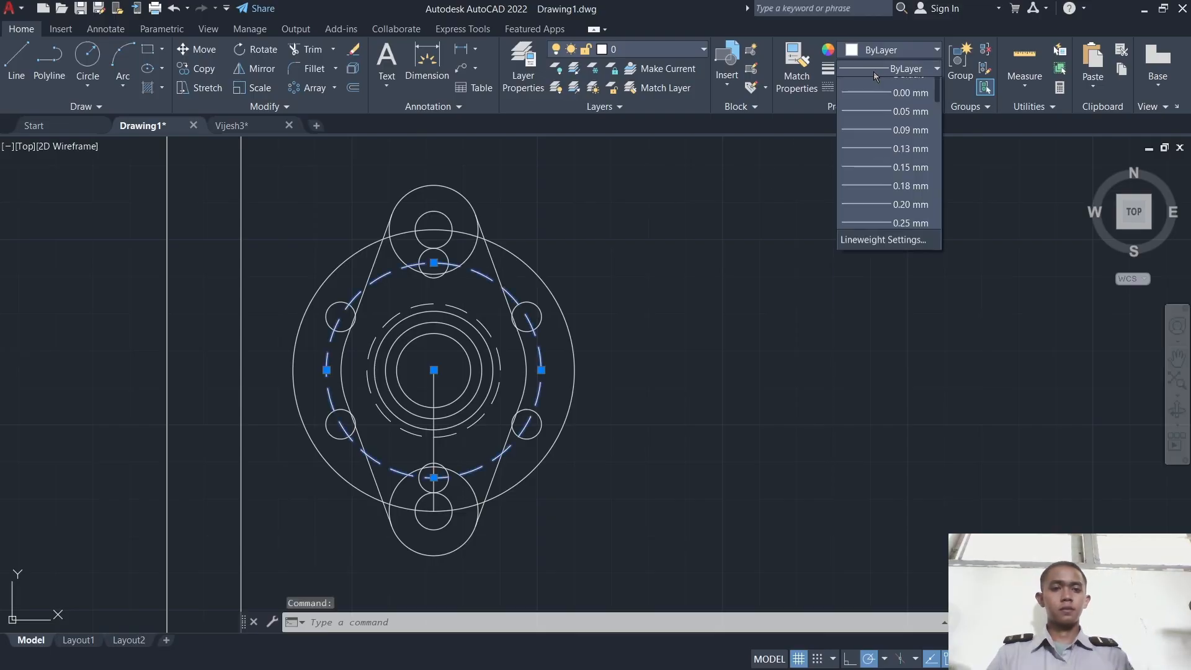
click(905, 86)
click(912, 87)
click(893, 176)
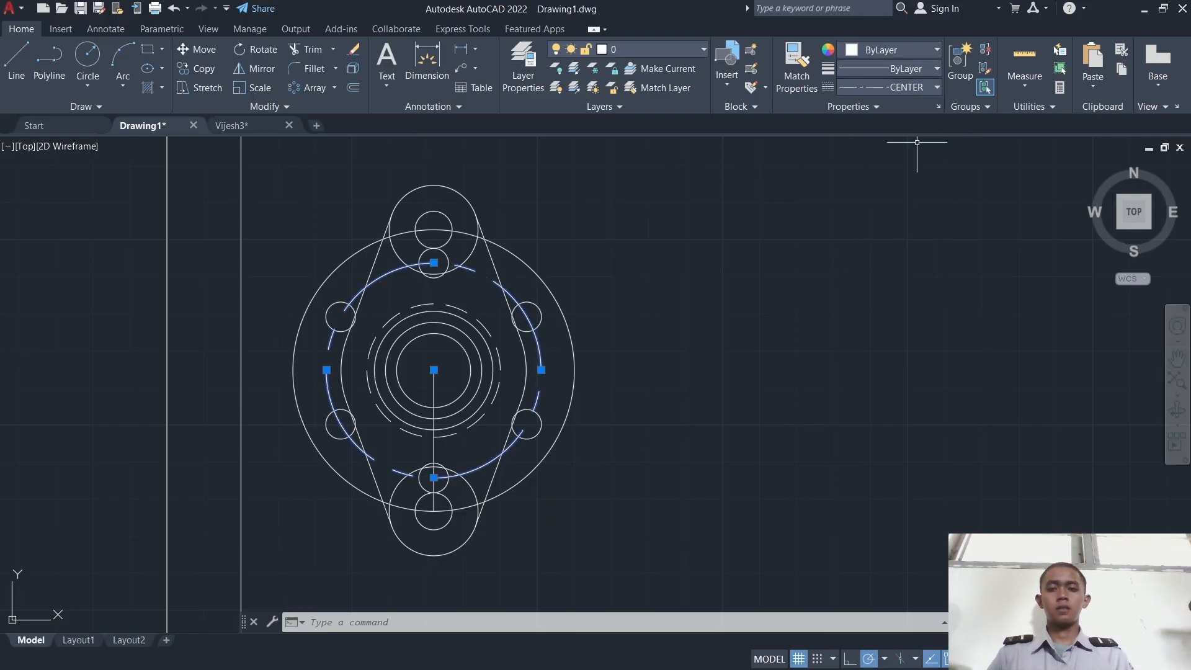
key(Escape)
key(alt+Tab)
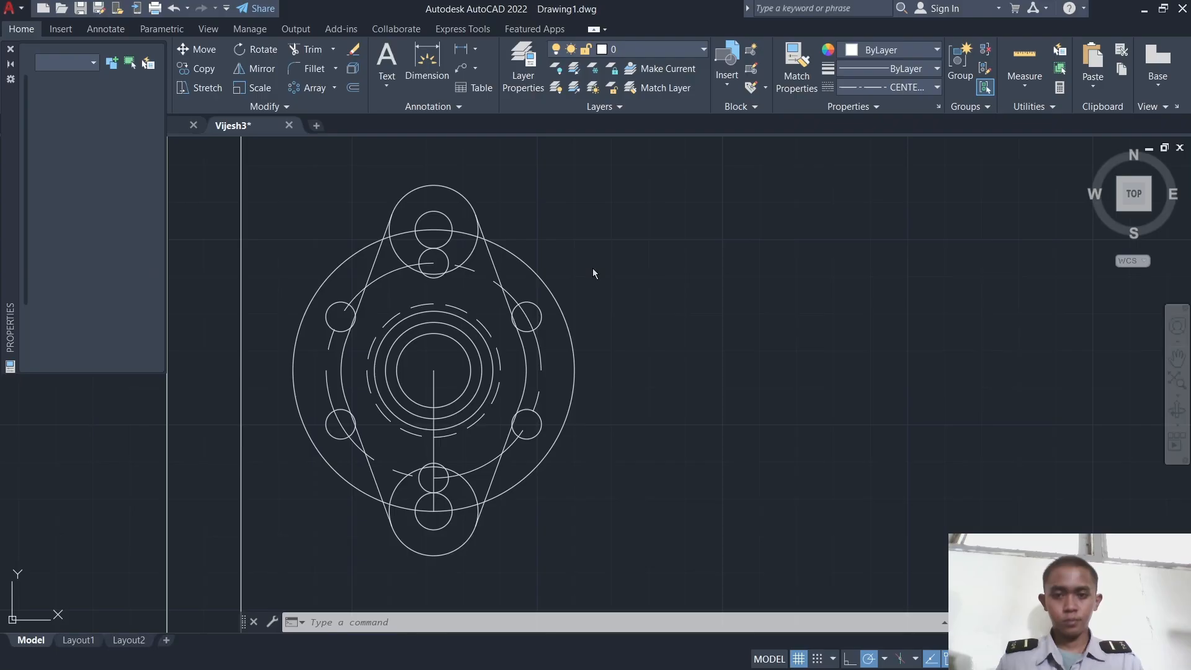
click(487, 277)
click(146, 131)
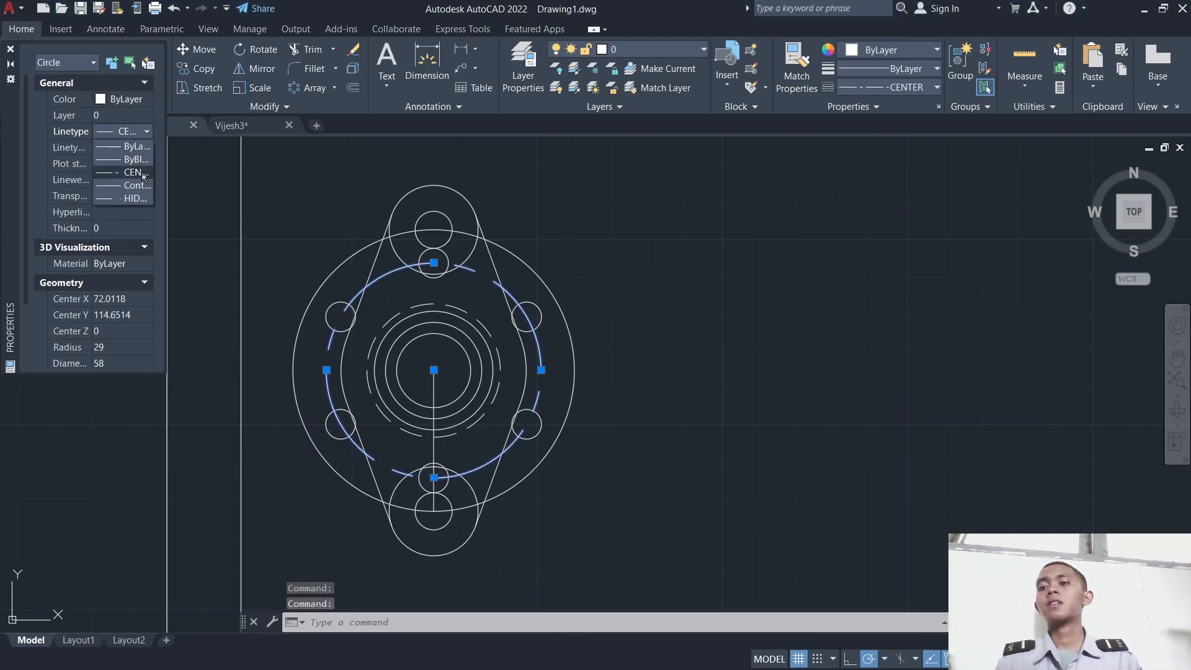
click(8, 49)
Step: Load the CENTERX2 linetype from acadiso.lin into the drawing
click(920, 88)
click(844, 173)
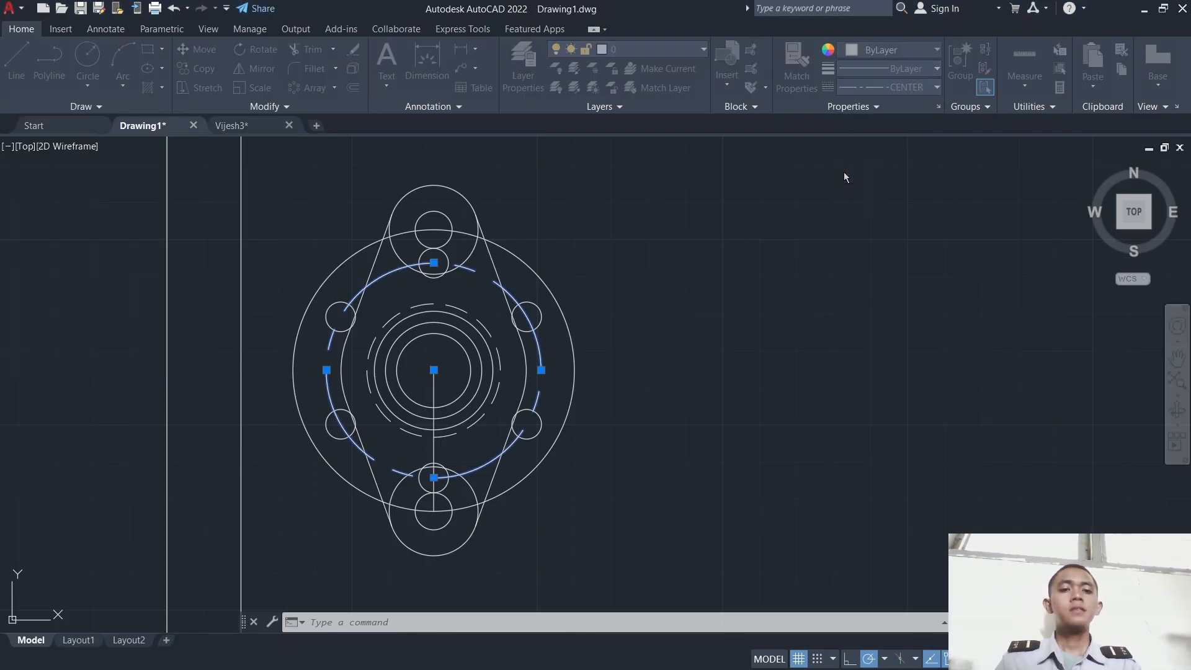
click(724, 213)
scroll(588, 371, down, 2)
click(471, 339)
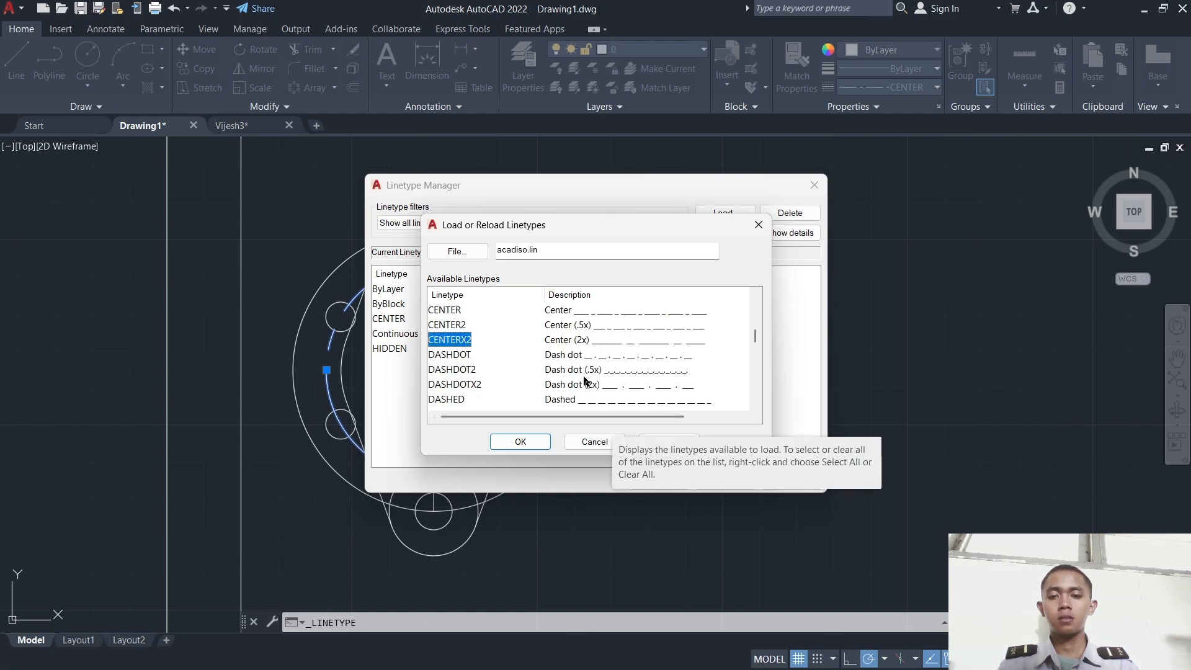
click(521, 442)
click(660, 481)
Step: Try the CENTERX2 linetype on the 29 mm radius circle, and set it back to CENTER
click(544, 356)
click(545, 356)
click(540, 356)
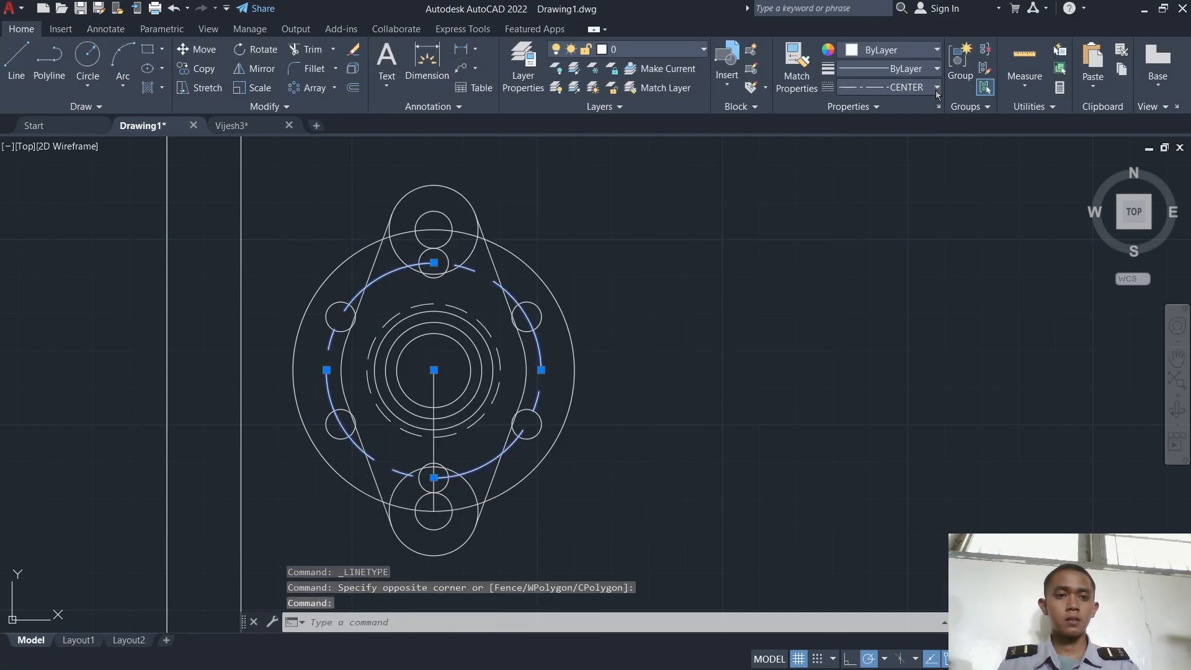
click(920, 88)
click(887, 163)
click(929, 88)
click(907, 146)
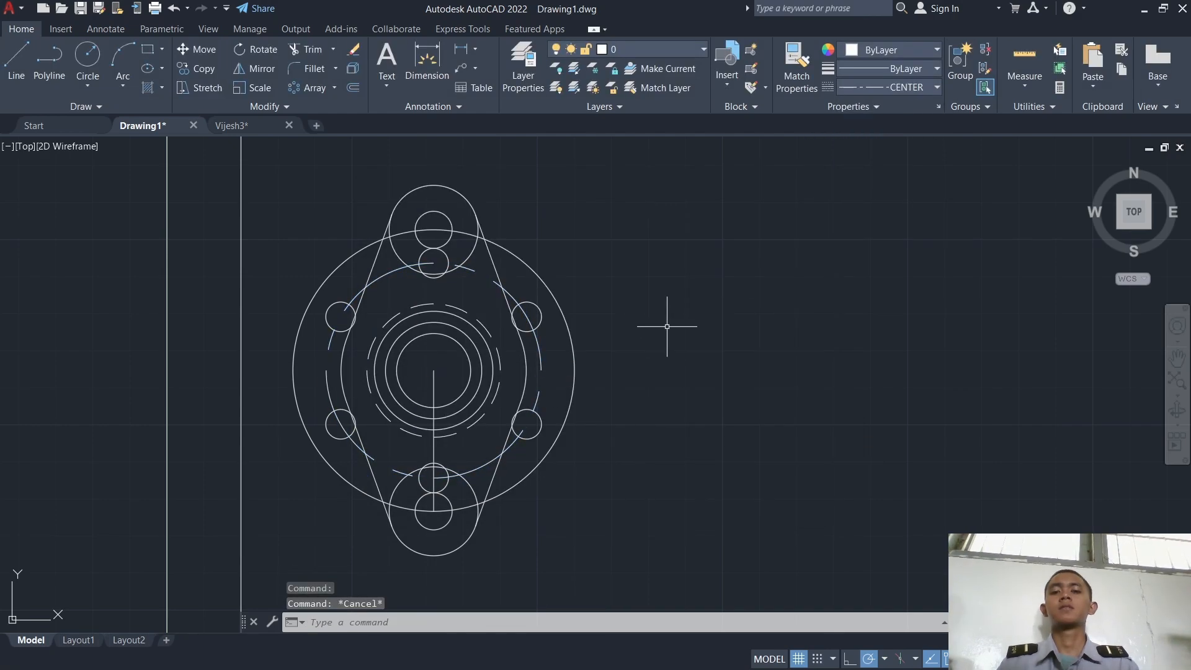
click(917, 652)
click(1171, 514)
key(alt+Tab)
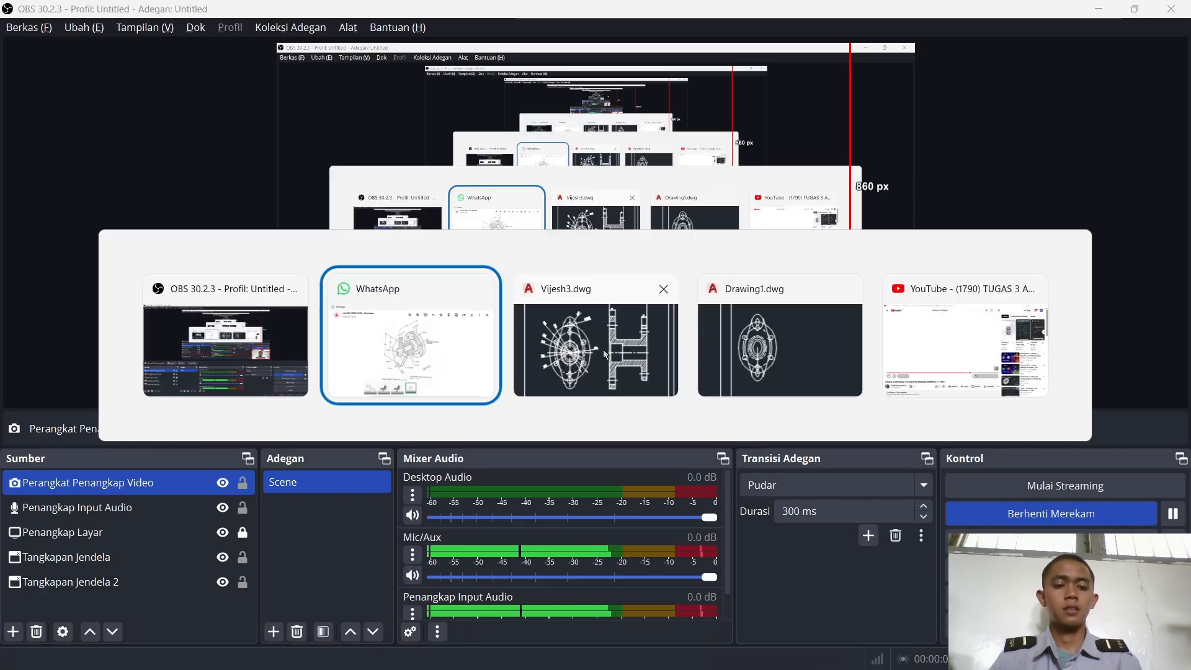
click(597, 338)
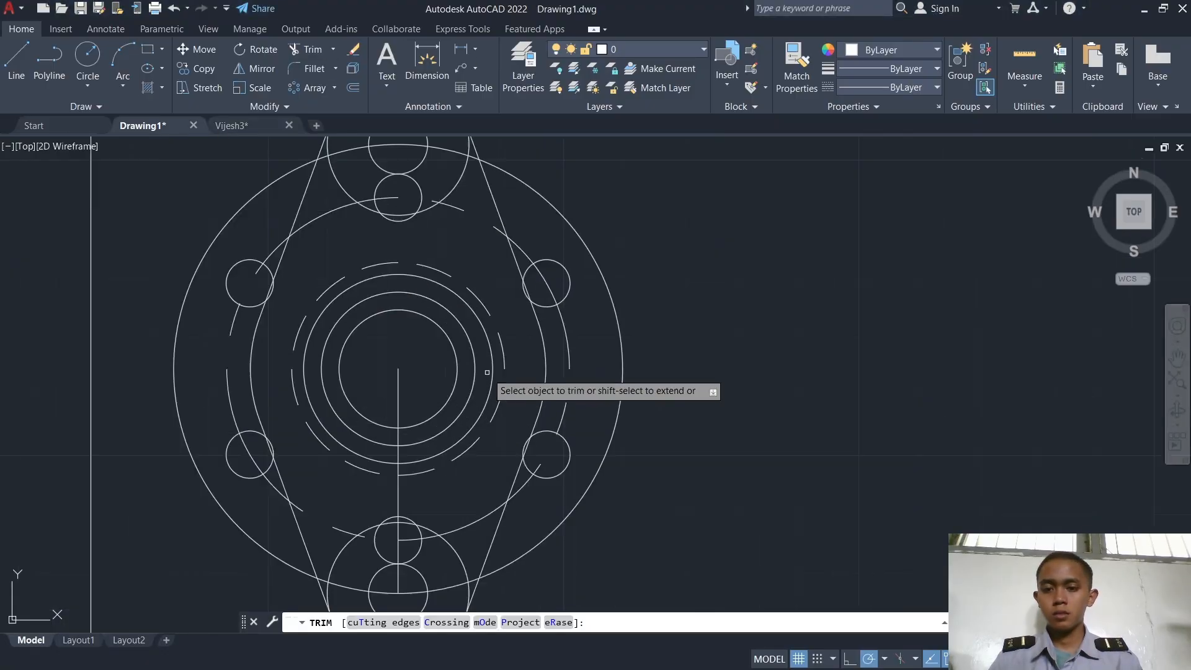
Step: Trim away the vertical line segments between the main centre and the lower end hole
click(398, 400)
click(397, 437)
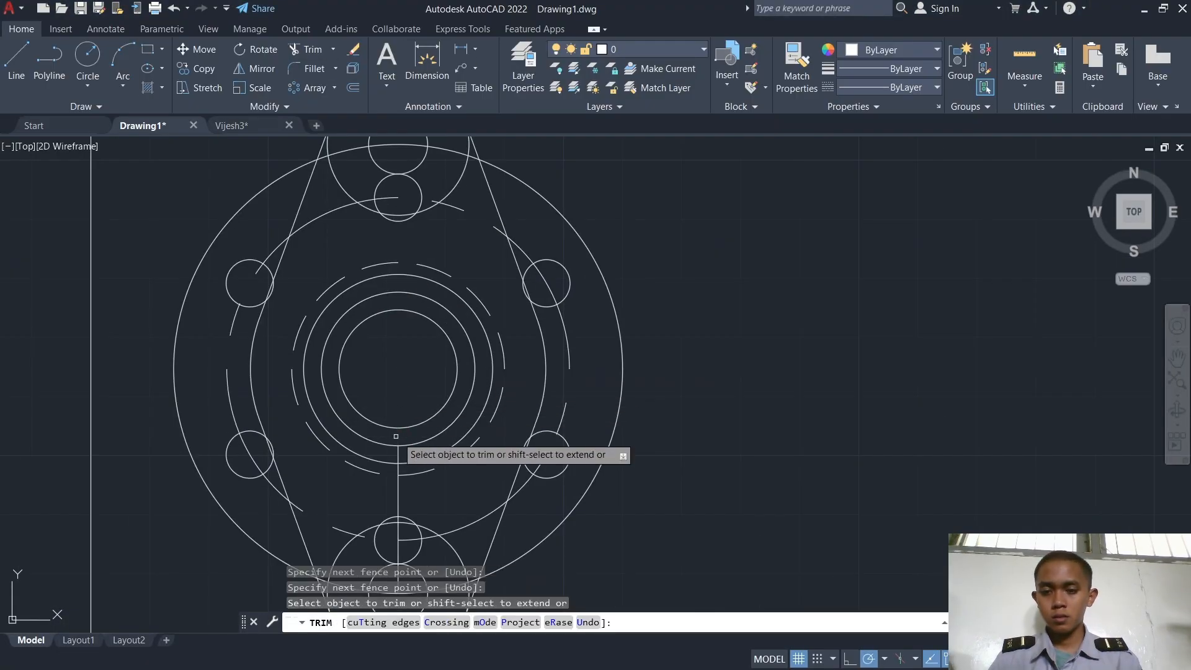
click(397, 457)
click(398, 469)
click(397, 496)
scroll(391, 528, up, 5)
scroll(397, 483, down, 3)
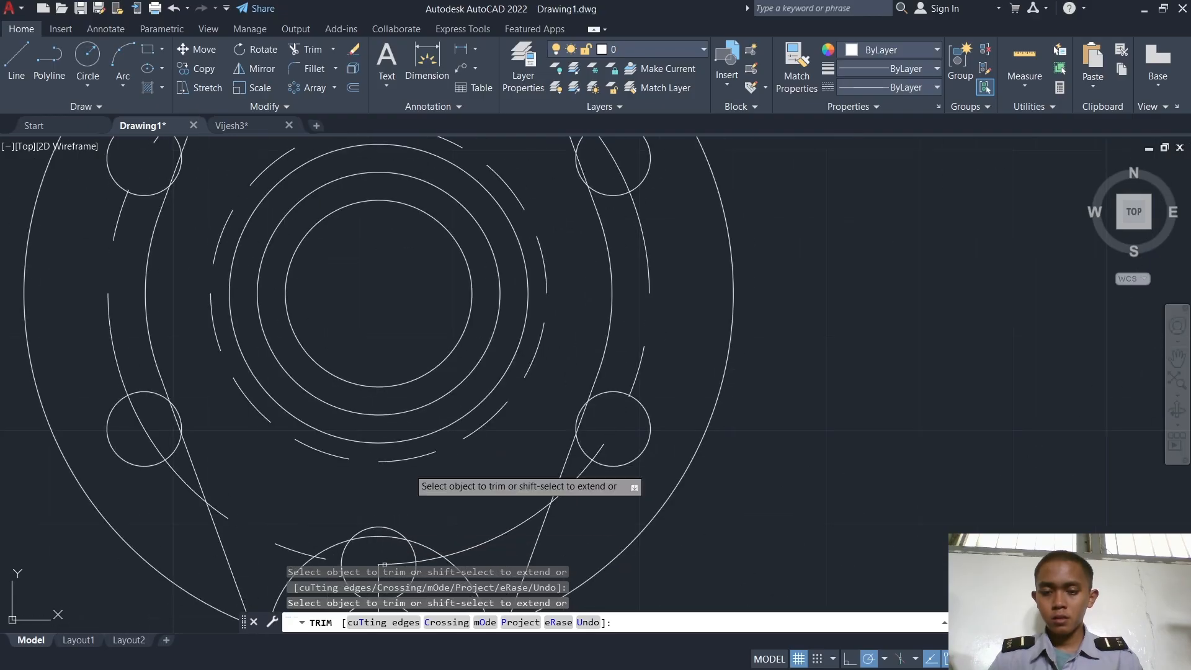
scroll(366, 347, up, 6)
scroll(362, 303, down, 10)
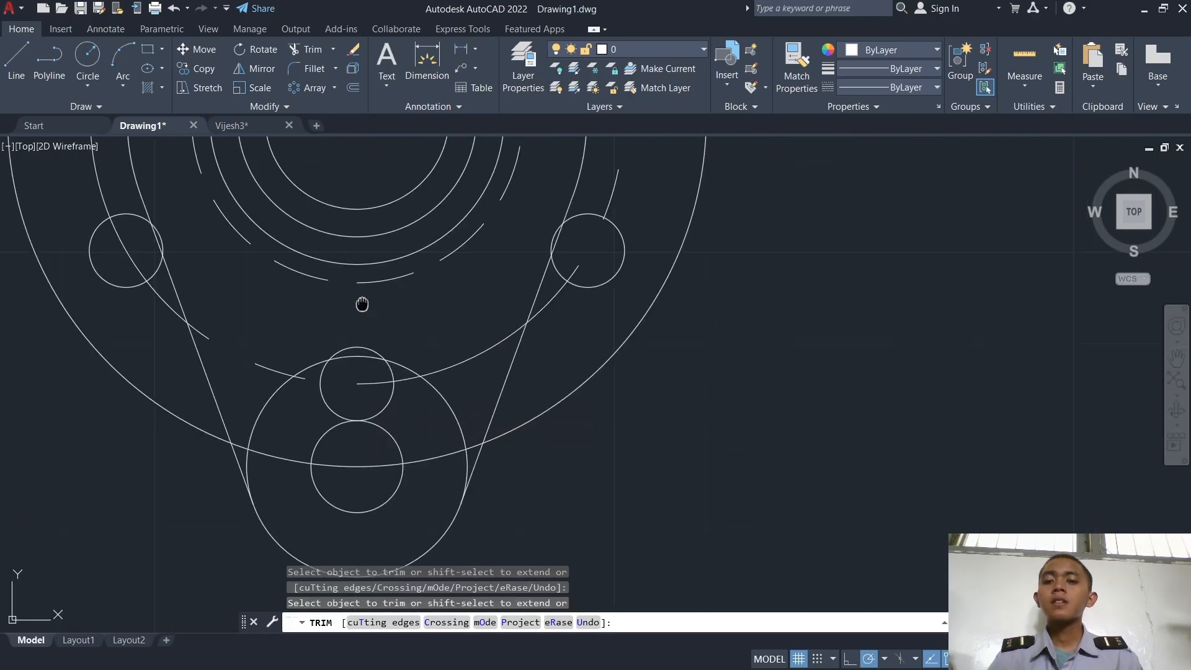
Step: Add center marks to the upper lobe circle and to the concentric circles at the main centre
click(106, 29)
click(512, 62)
click(329, 278)
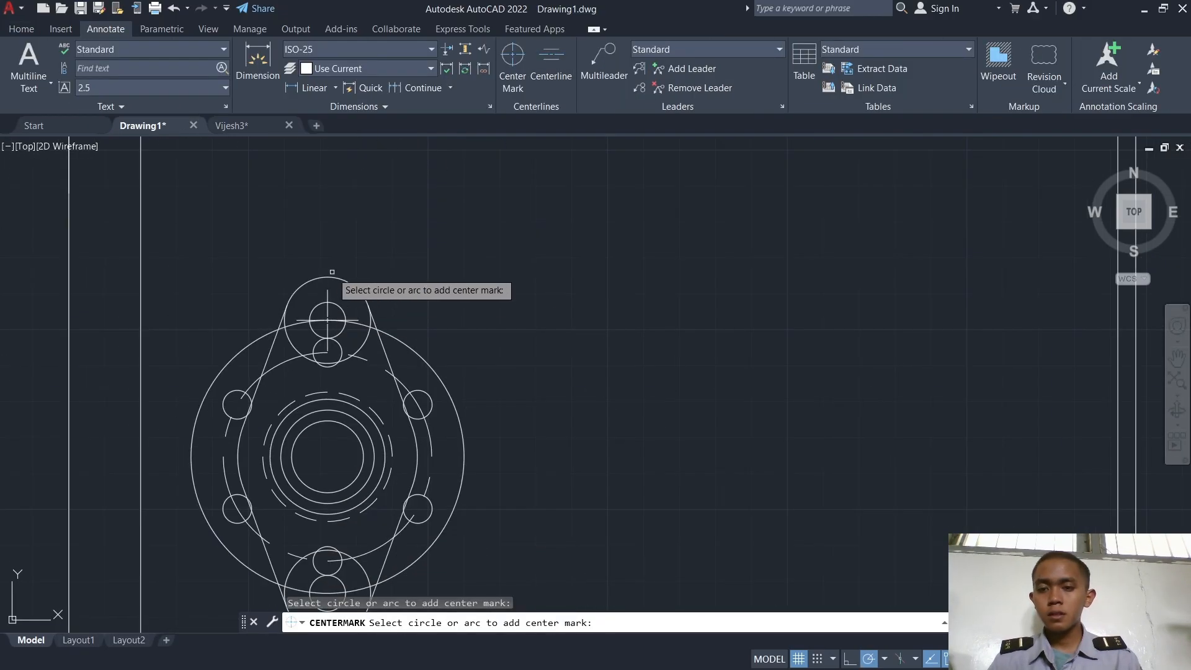
click(342, 409)
scroll(357, 533, down, 3)
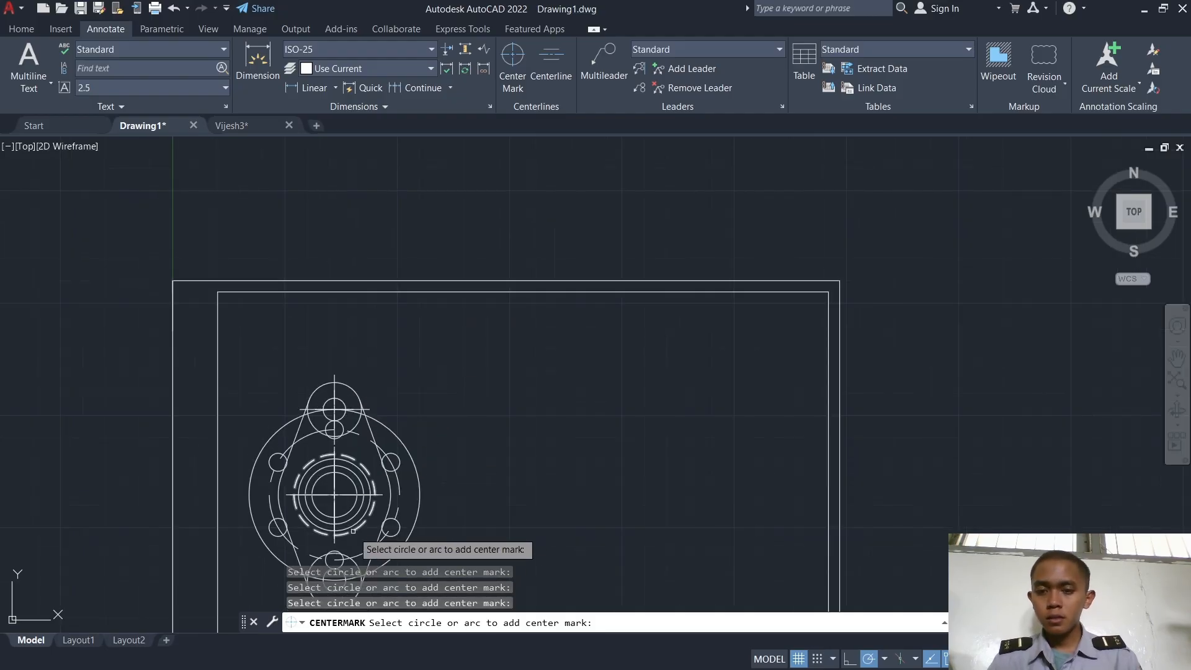
scroll(405, 359, up, 3)
click(405, 357)
click(400, 242)
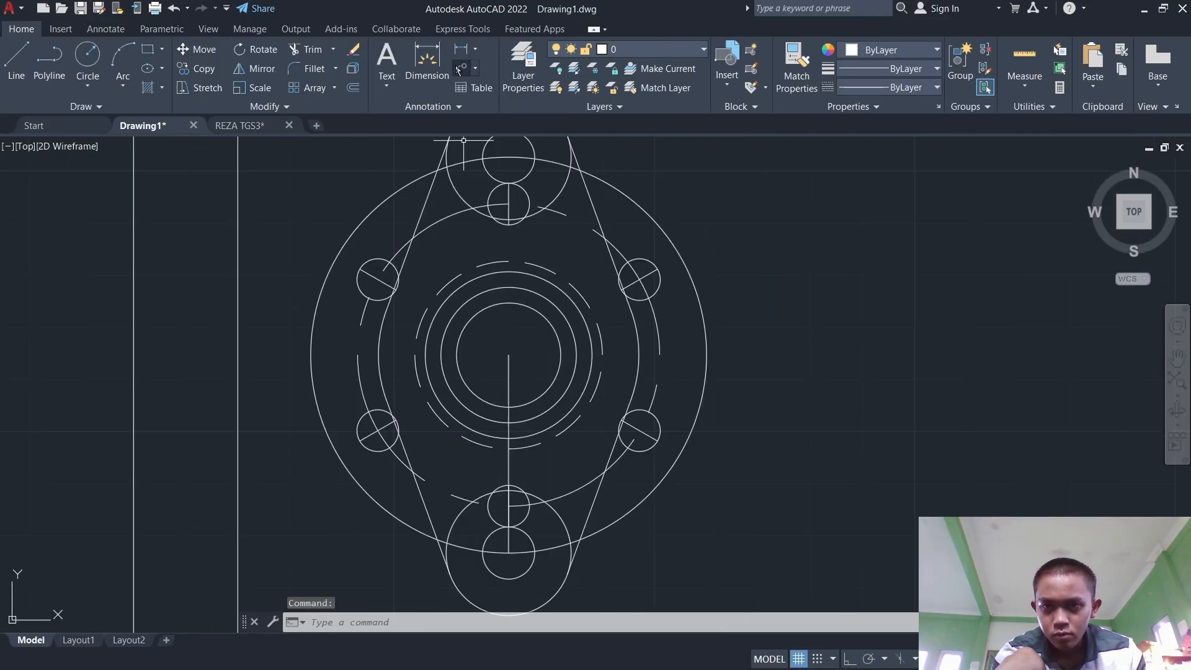
Step: Trim the vertical line running from the main centre through the concentric circles down to the lower end hole
scroll(459, 70, down, 2)
click(23, 29)
click(312, 50)
drag(483, 351, 526, 380)
scroll(555, 445, up, 5)
click(366, 332)
click(365, 383)
click(368, 439)
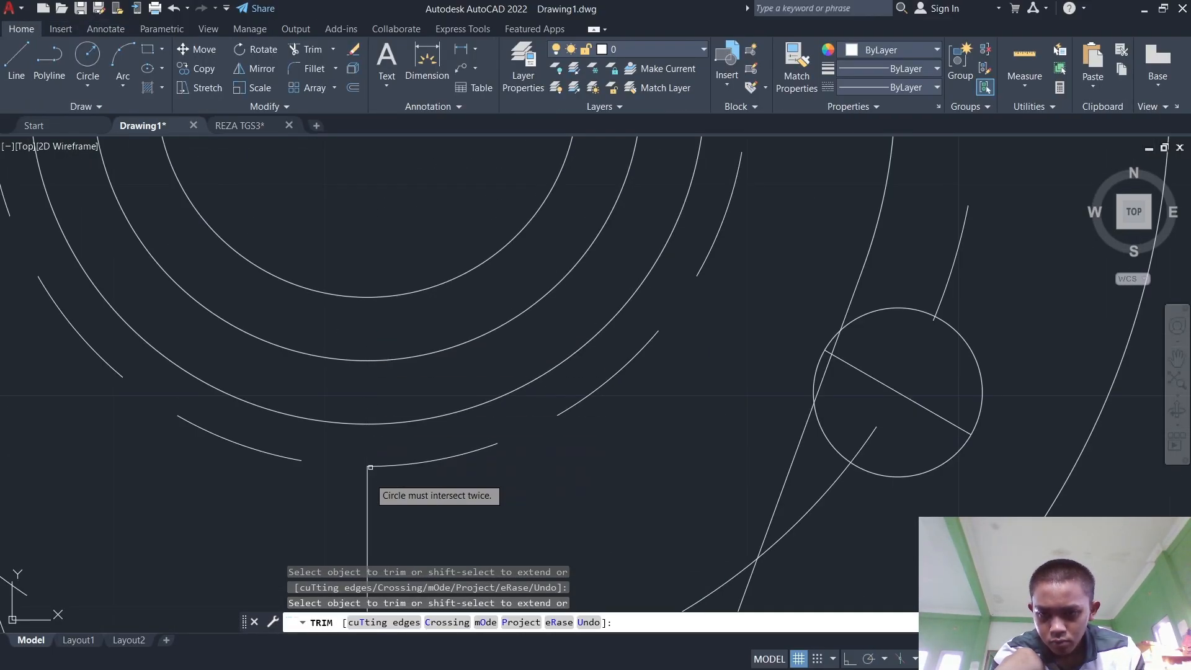
click(369, 475)
scroll(379, 475, down, 6)
scroll(390, 491, up, 3)
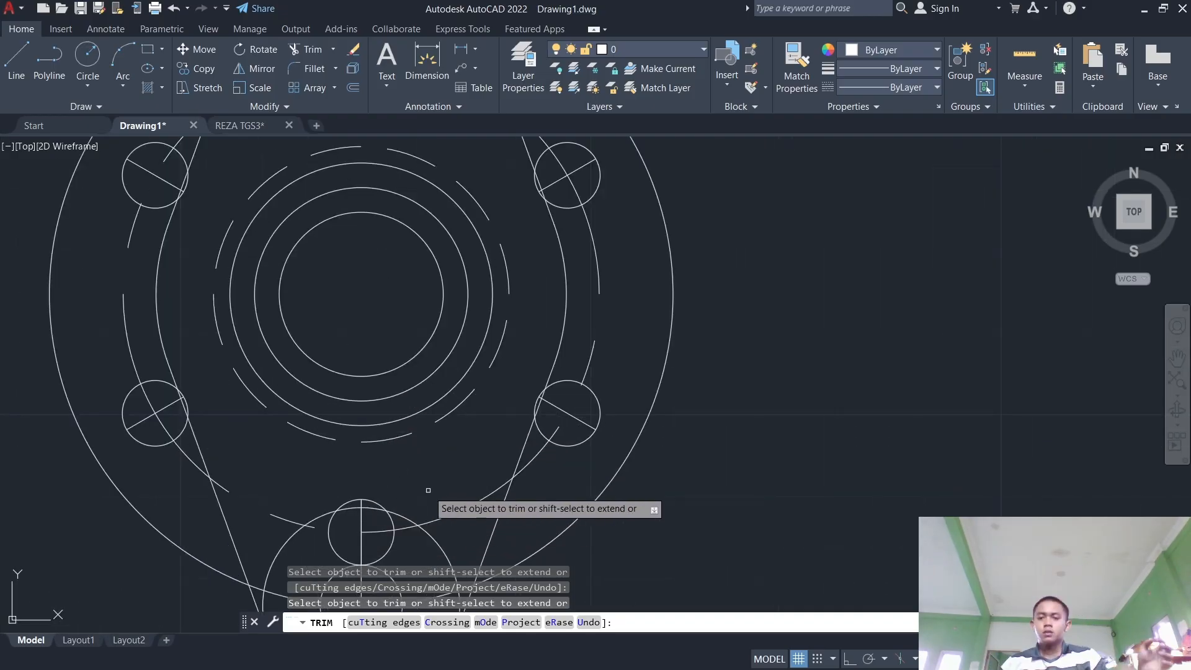
key(Escape)
scroll(428, 255, down, 3)
scroll(423, 433, up, 3)
key(Return)
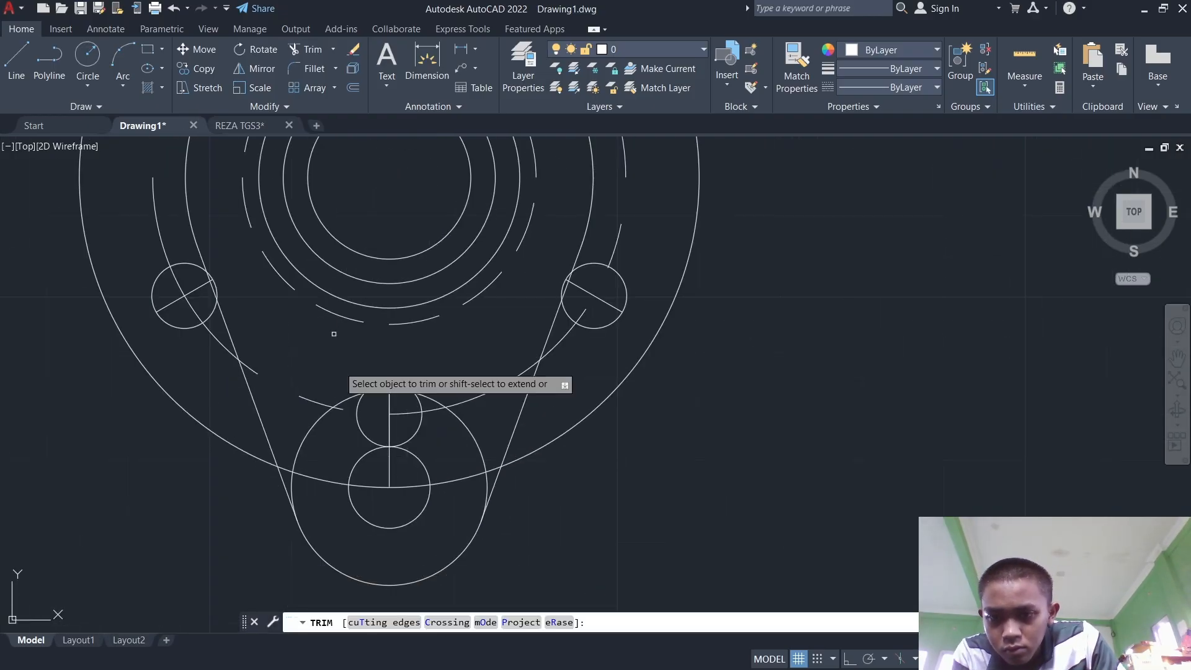
scroll(455, 441, down, 4)
Step: Add center marks to the six small arrayed holes on the 29 mm radius circle
click(105, 28)
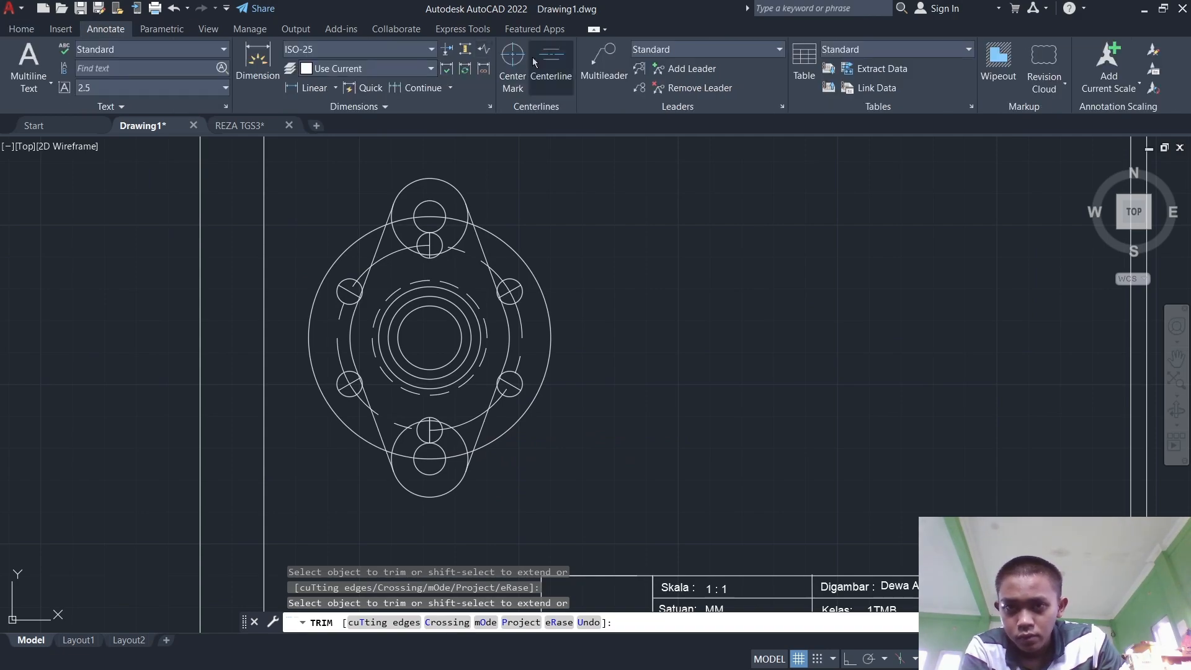
click(512, 62)
click(521, 289)
click(520, 392)
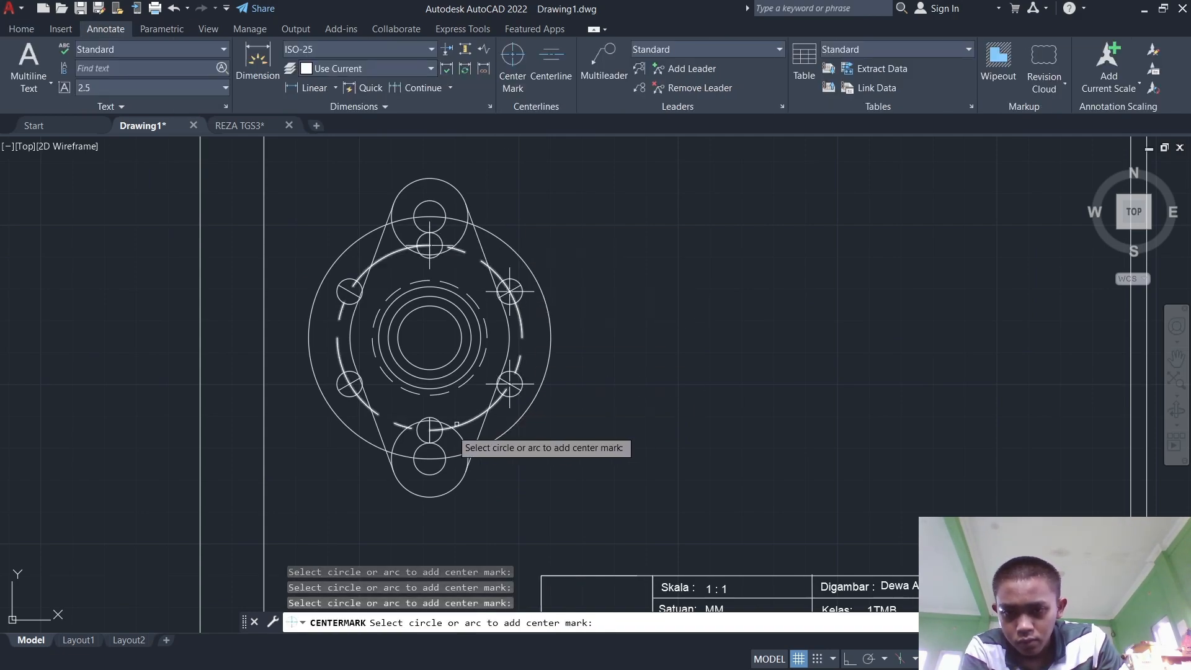
click(357, 392)
click(353, 302)
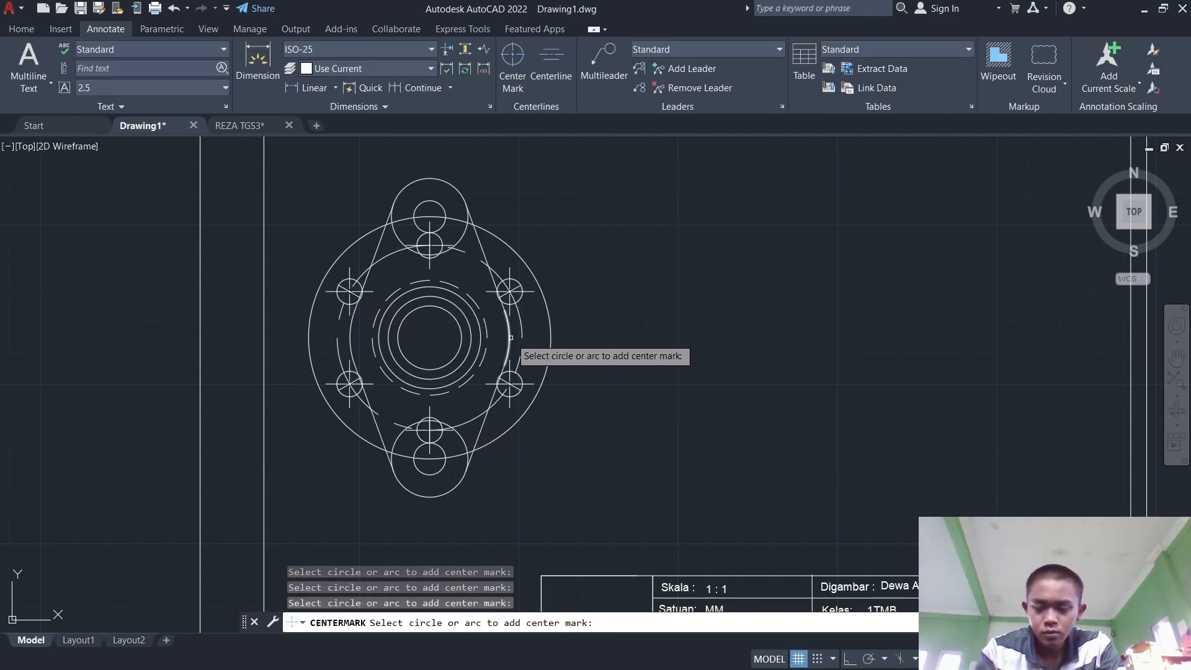
key(F1)
click(955, 32)
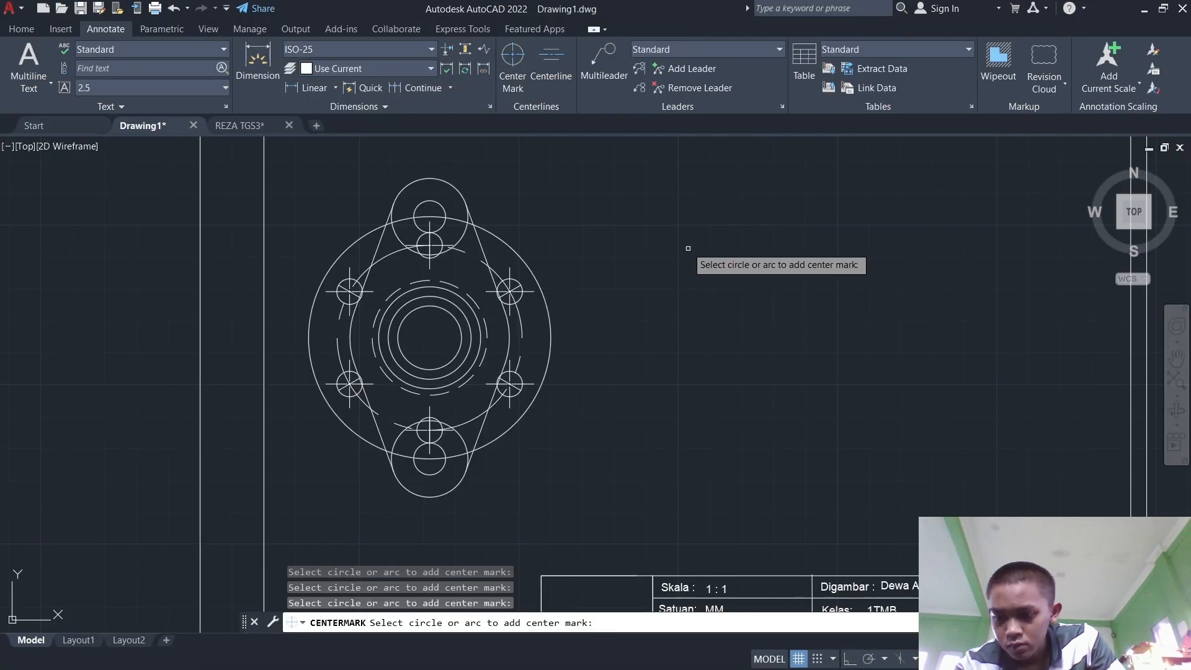
key(Escape)
Step: Set the linetype of the circle just inside the dashed concentric circle at the main centre to HIDDEN
click(466, 302)
click(932, 88)
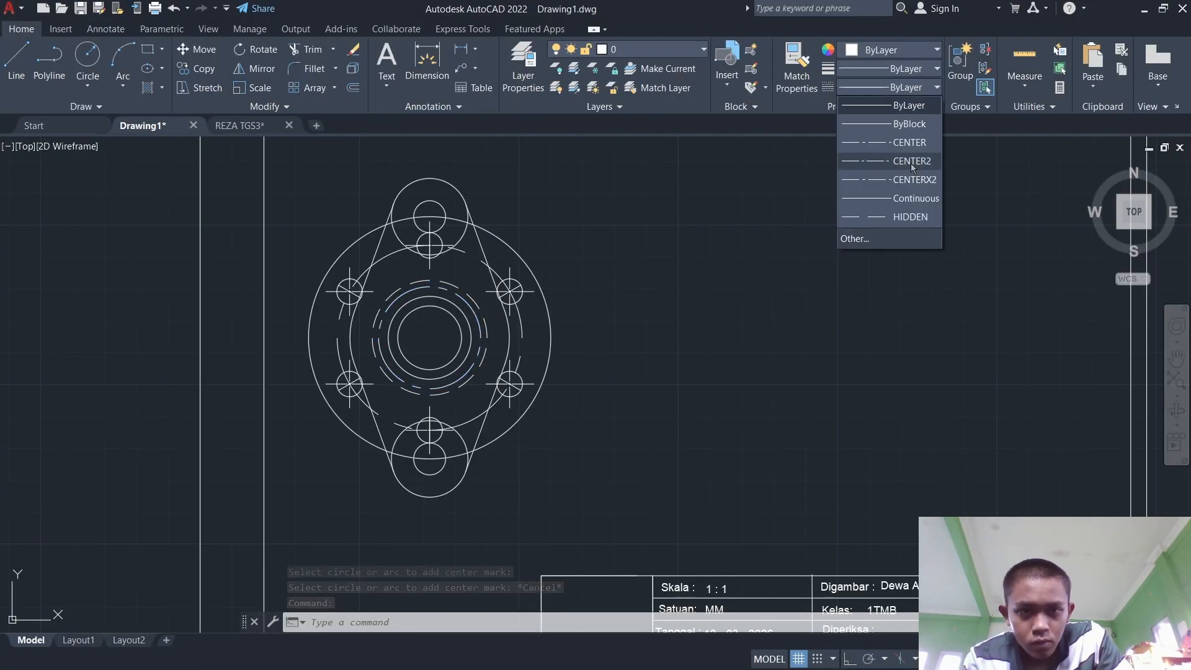
click(910, 161)
click(910, 89)
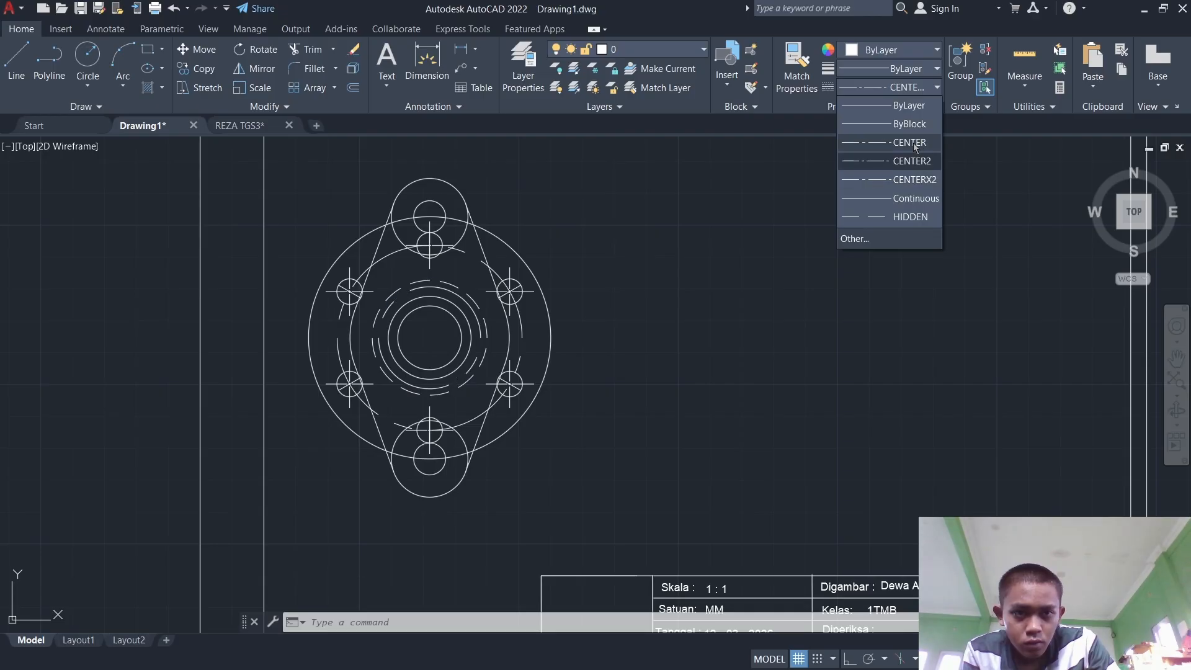
click(910, 216)
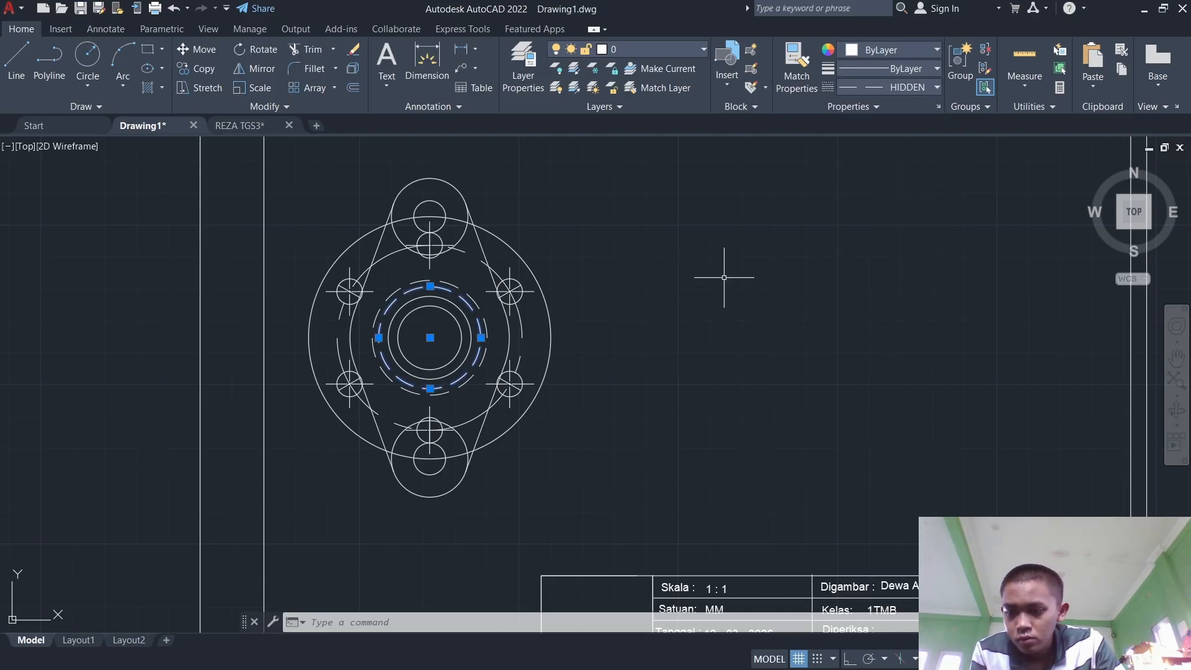
Step: Set the lineweight of the whole flange to 0.30 mm
click(255, 147)
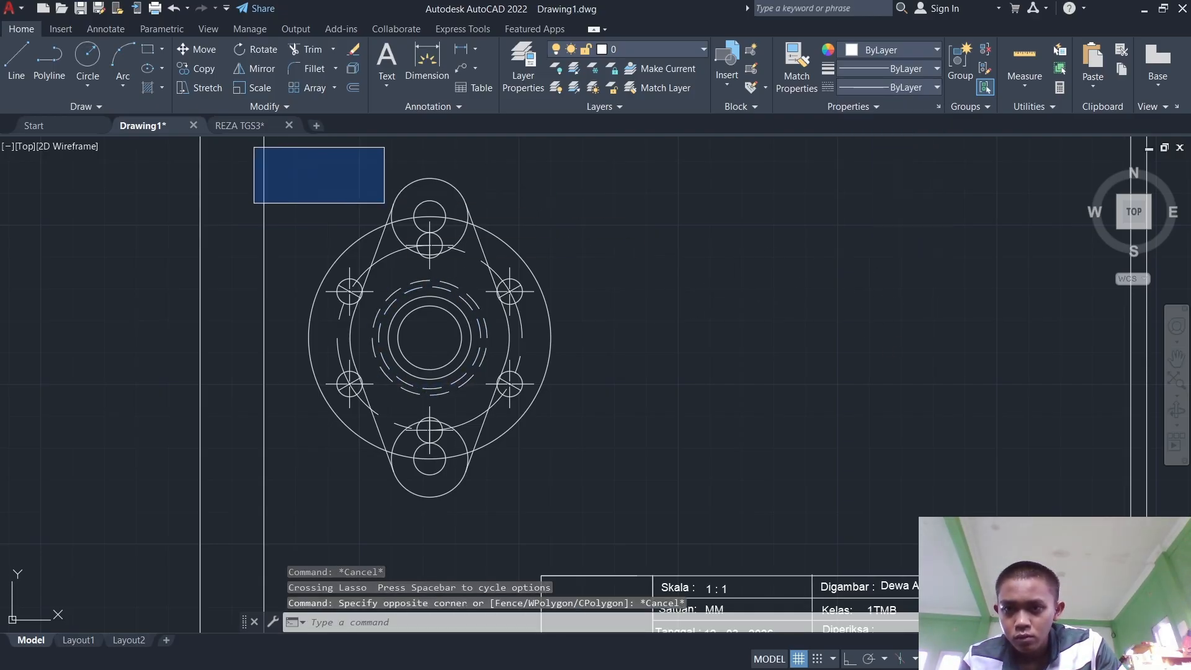
key(Escape)
click(303, 170)
click(624, 519)
click(936, 68)
key(Escape)
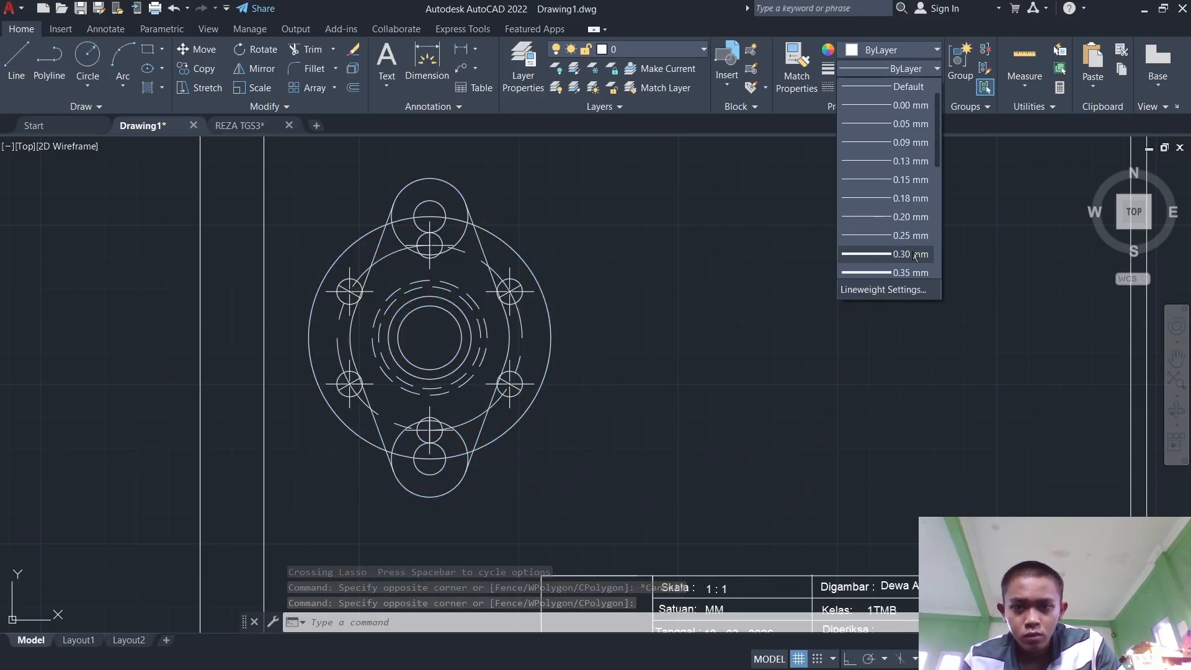
Step: Set the lineweight of all flange geometry and its center marks to 0.35 mm
click(304, 175)
click(598, 541)
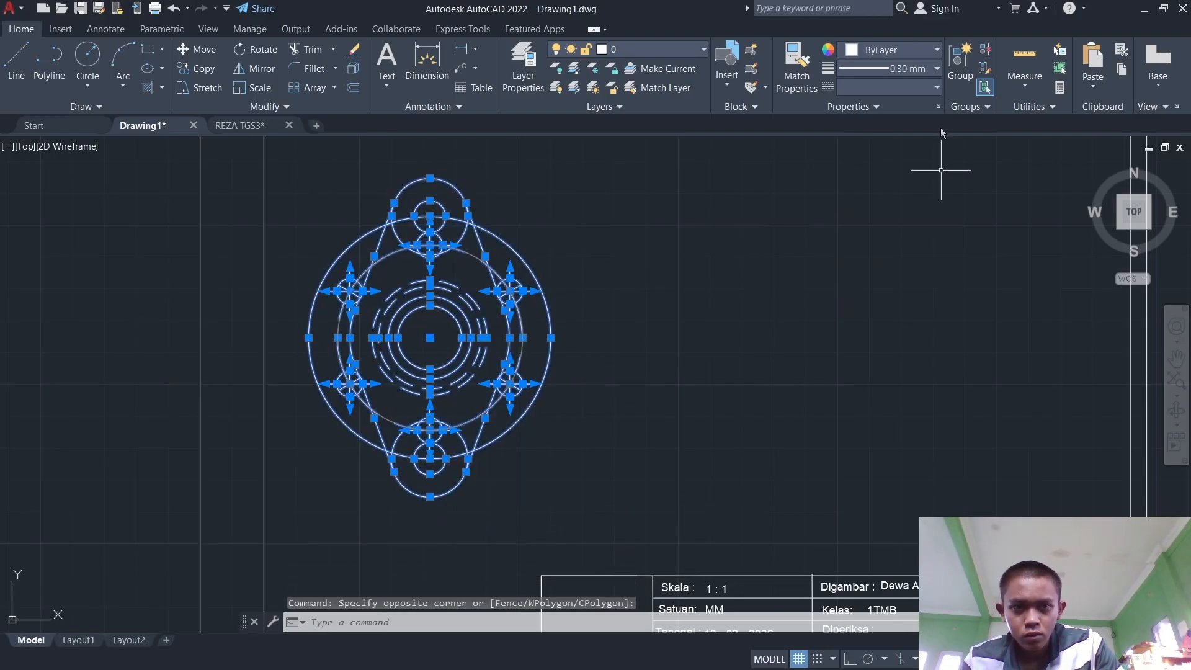
click(936, 69)
scroll(914, 217, up, 2)
click(920, 159)
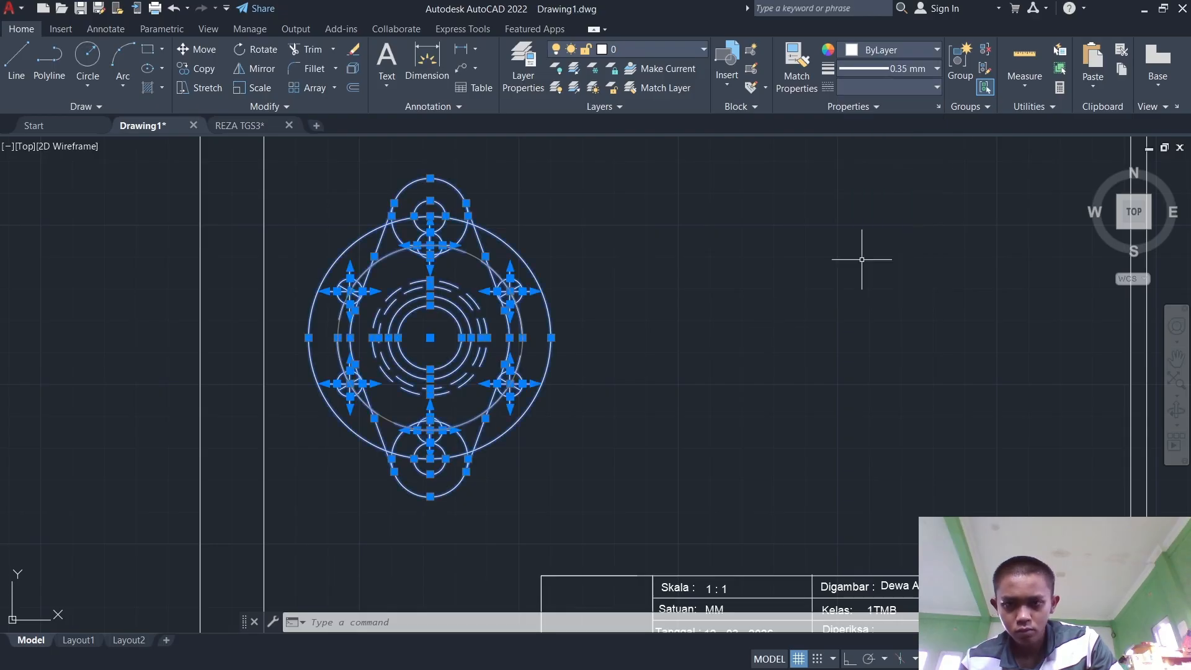
key(Escape)
Step: Add diameter dimensions to the two solid inner concentric circles, placing their text outside the flange on the left
scroll(476, 294, up, 3)
scroll(492, 271, down, 3)
scroll(528, 343, up, 2)
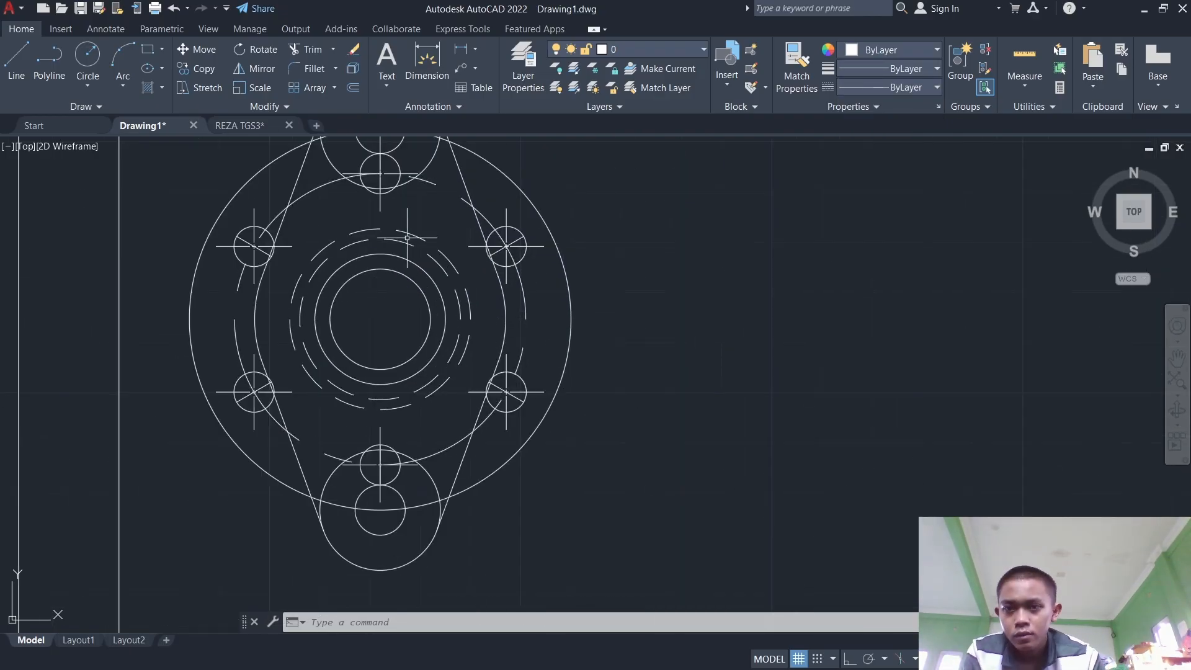
scroll(407, 237, down, 3)
text(dim)
key(Return)
scroll(422, 285, up, 3)
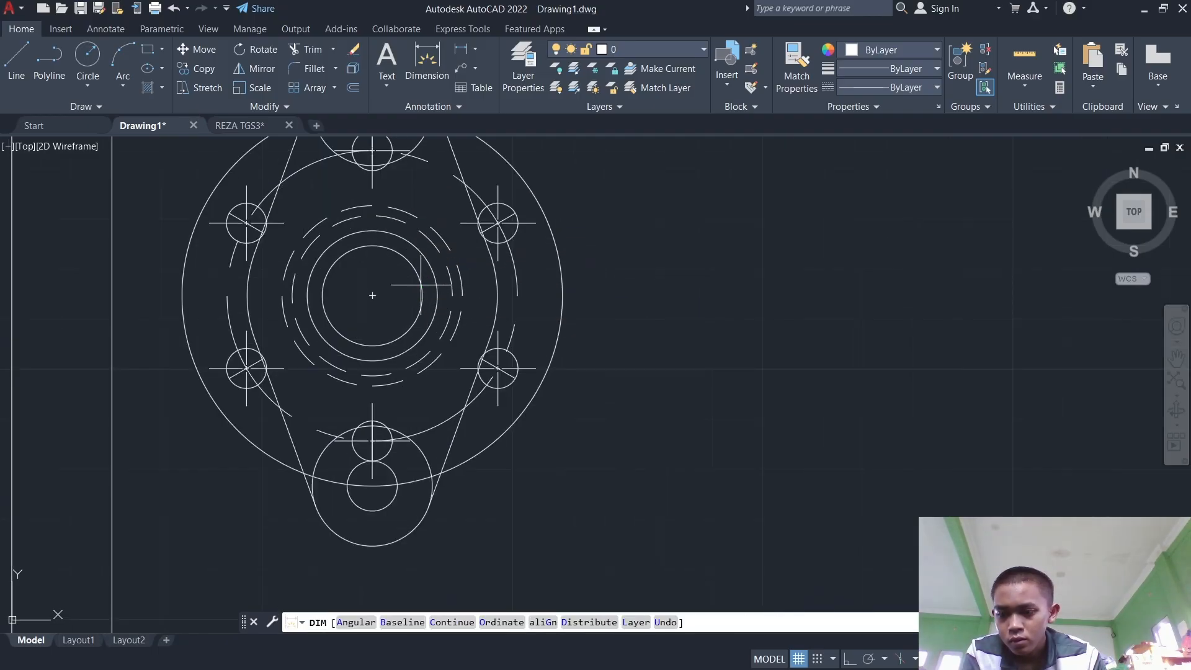
click(283, 295)
click(427, 59)
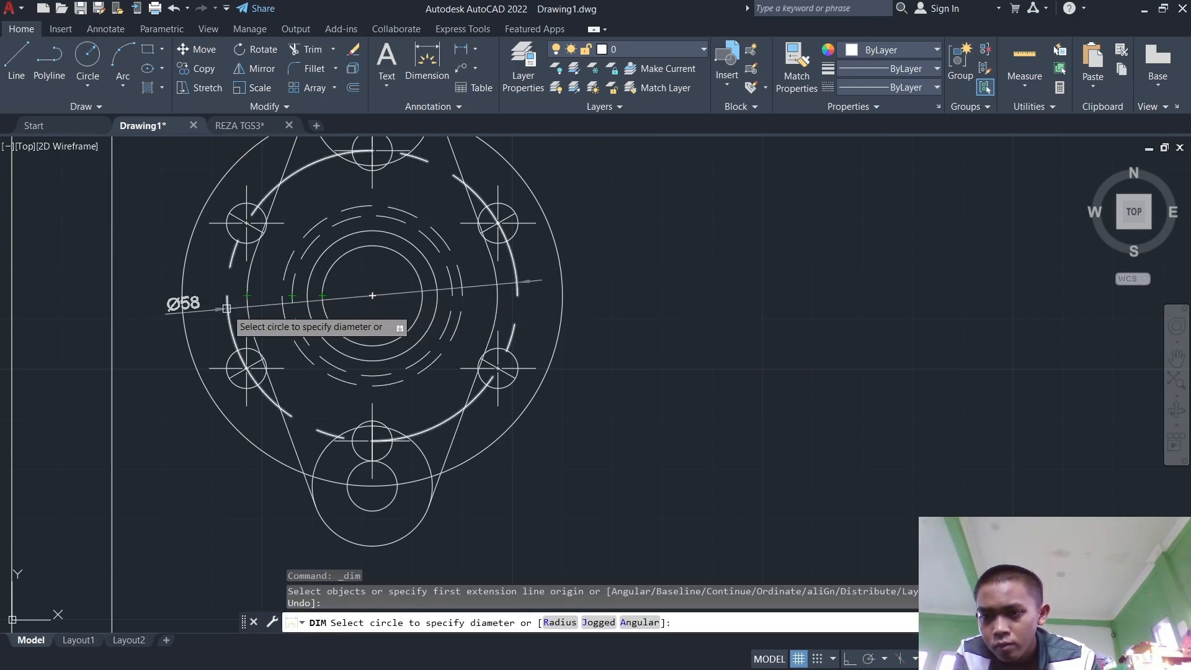
click(322, 296)
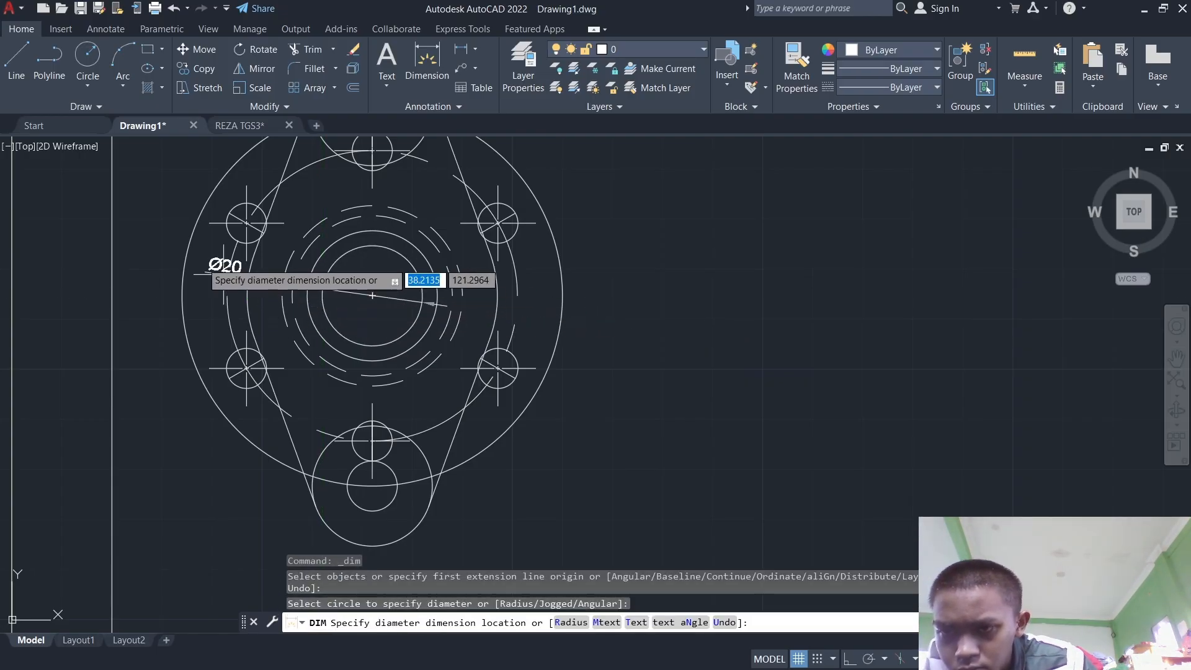
click(156, 314)
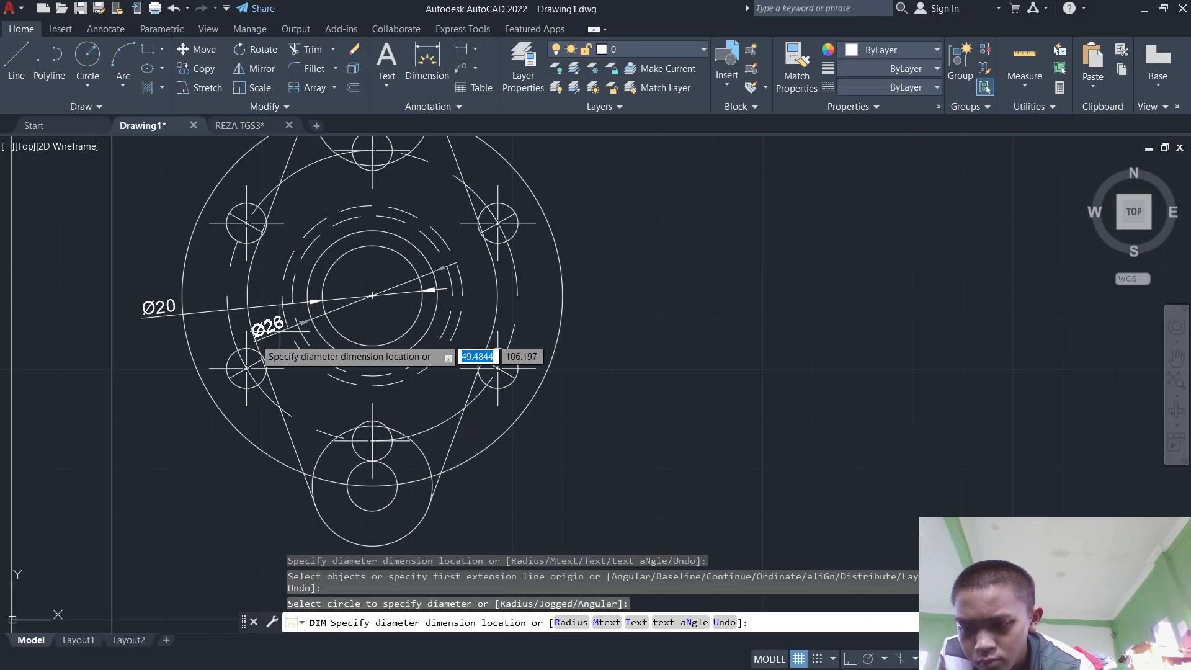
click(156, 343)
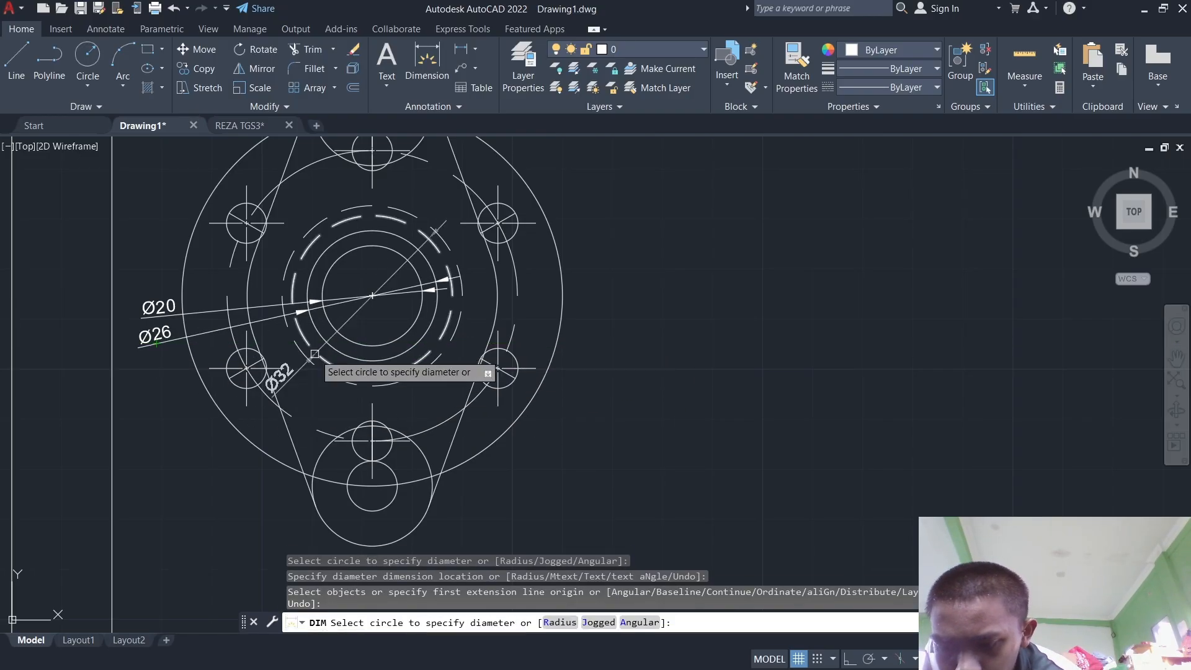
Step: Add diameter dimensions to the two dashed concentric circles and to the hole and outer circle of the lower lobe
click(300, 334)
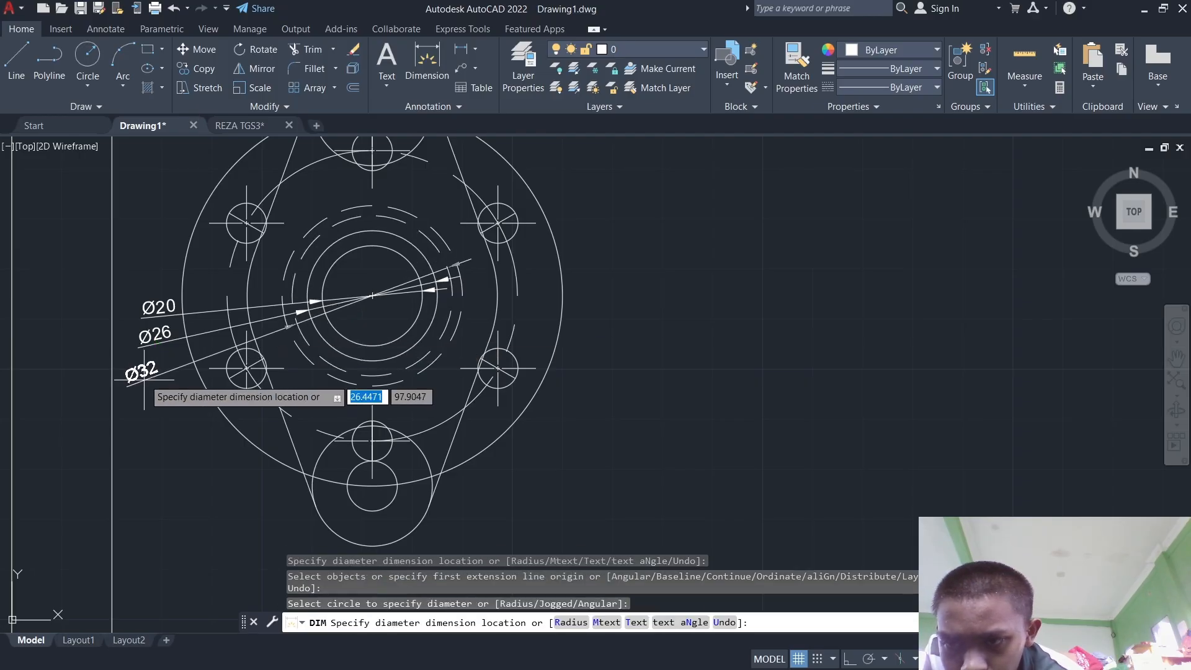
click(156, 371)
click(299, 347)
click(155, 402)
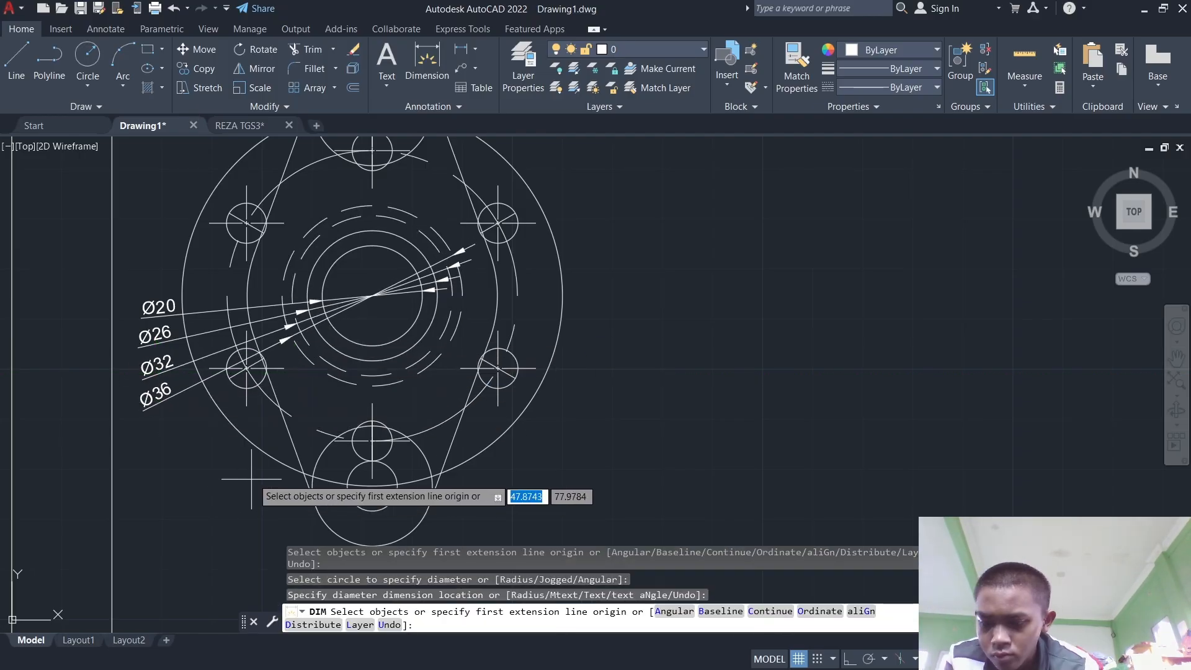
click(349, 499)
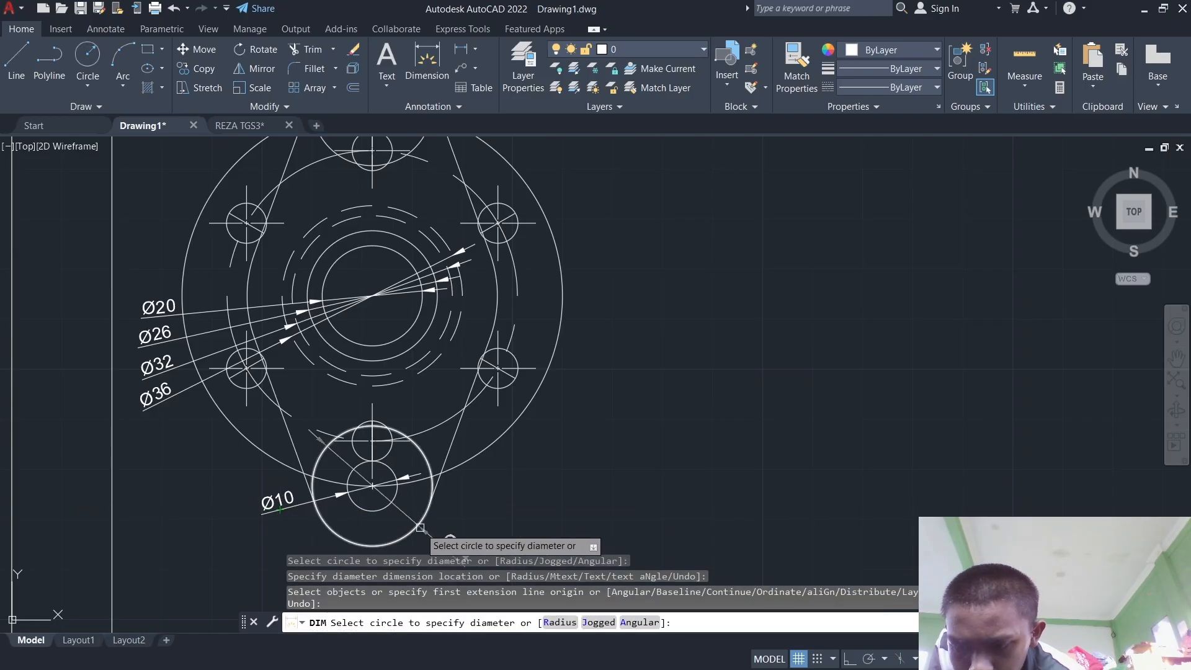
click(422, 521)
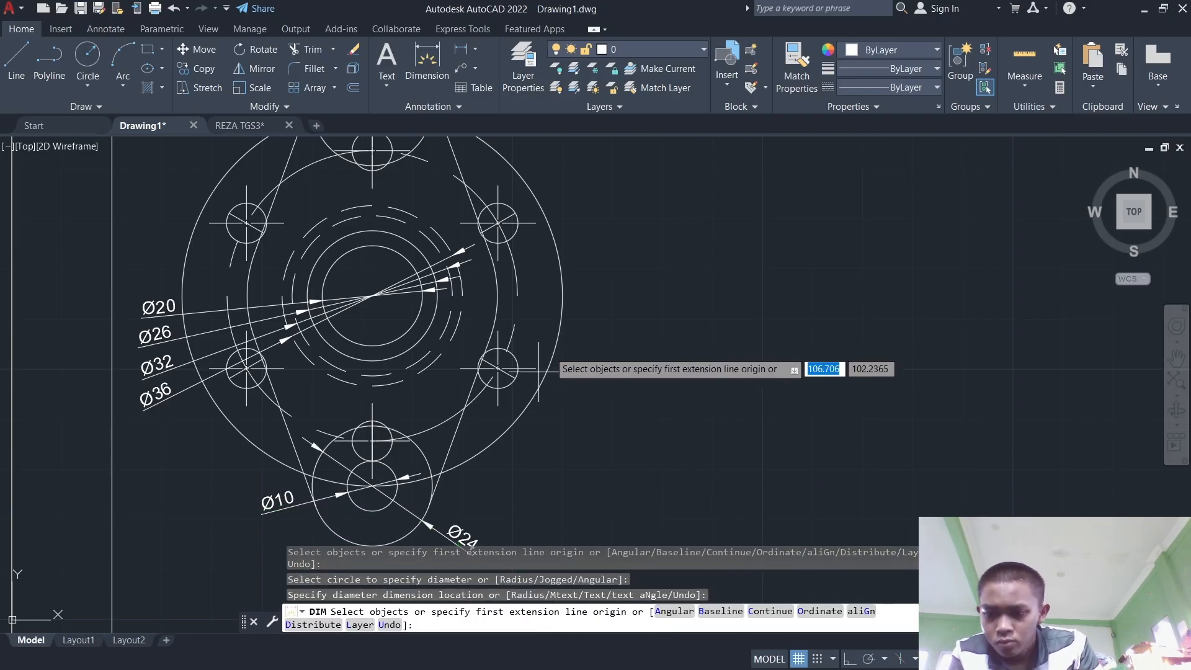
Step: Add diameter dimensions to the large outer flange circle and the dashed bolt circle, with their text outside on the upper right
middle_drag(552, 361, 466, 435)
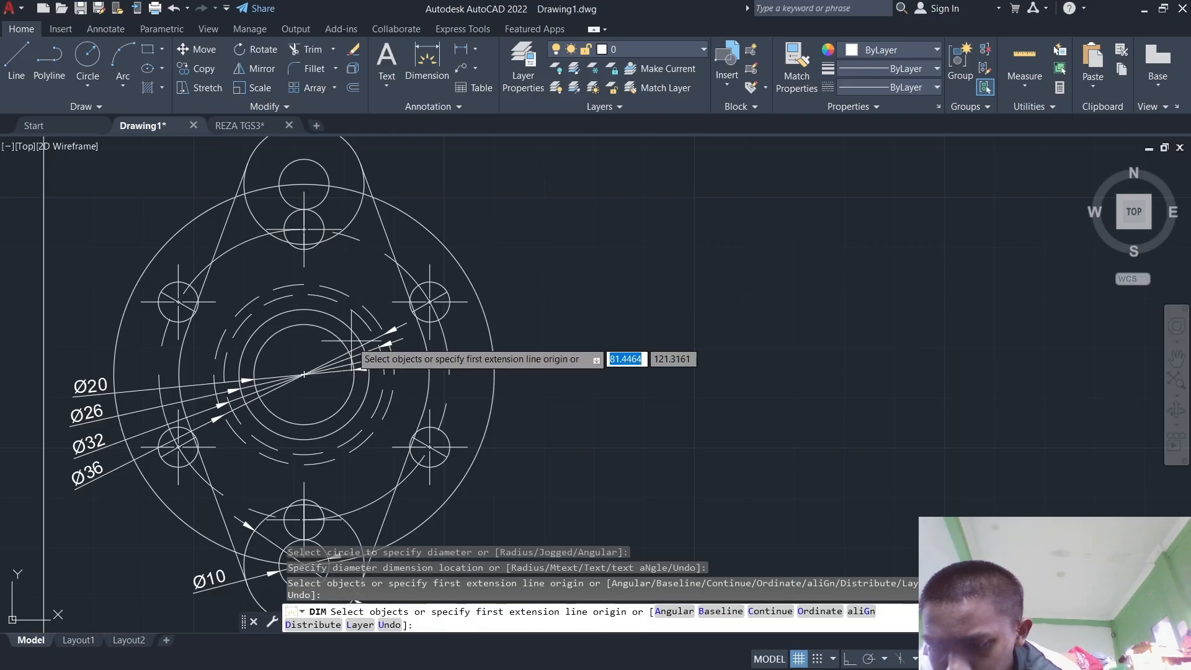
click(471, 293)
click(526, 281)
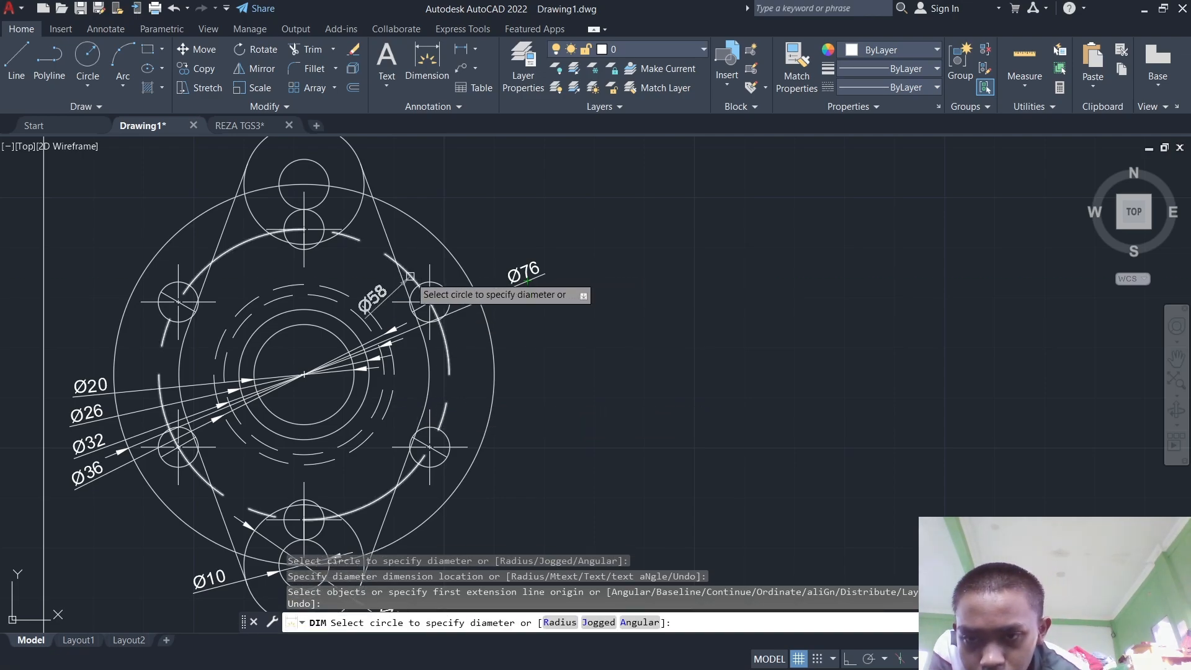
click(410, 274)
click(498, 247)
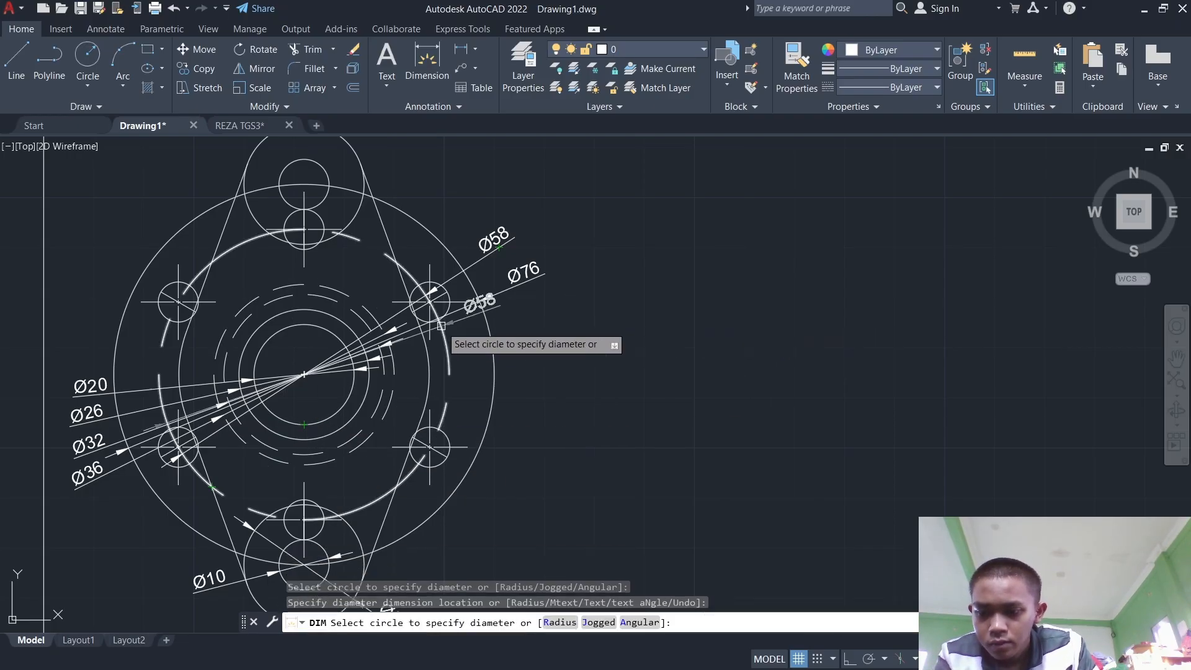
Step: Add center marks to the end holes in the upper and lower lobes
click(105, 28)
click(513, 62)
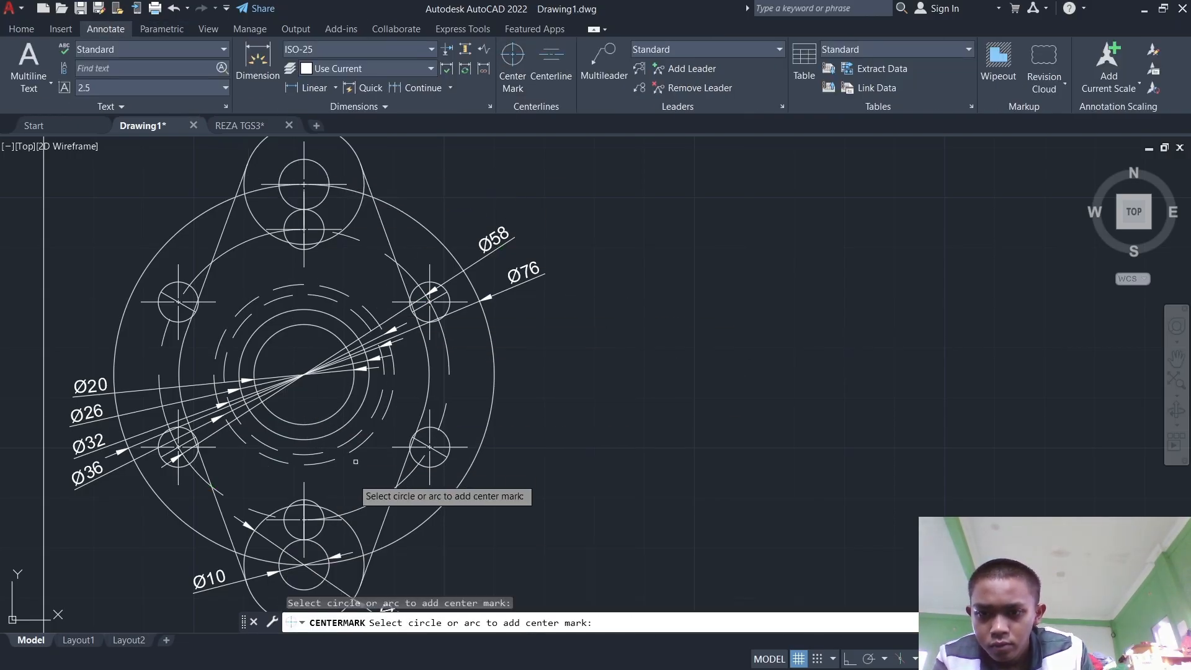
click(326, 571)
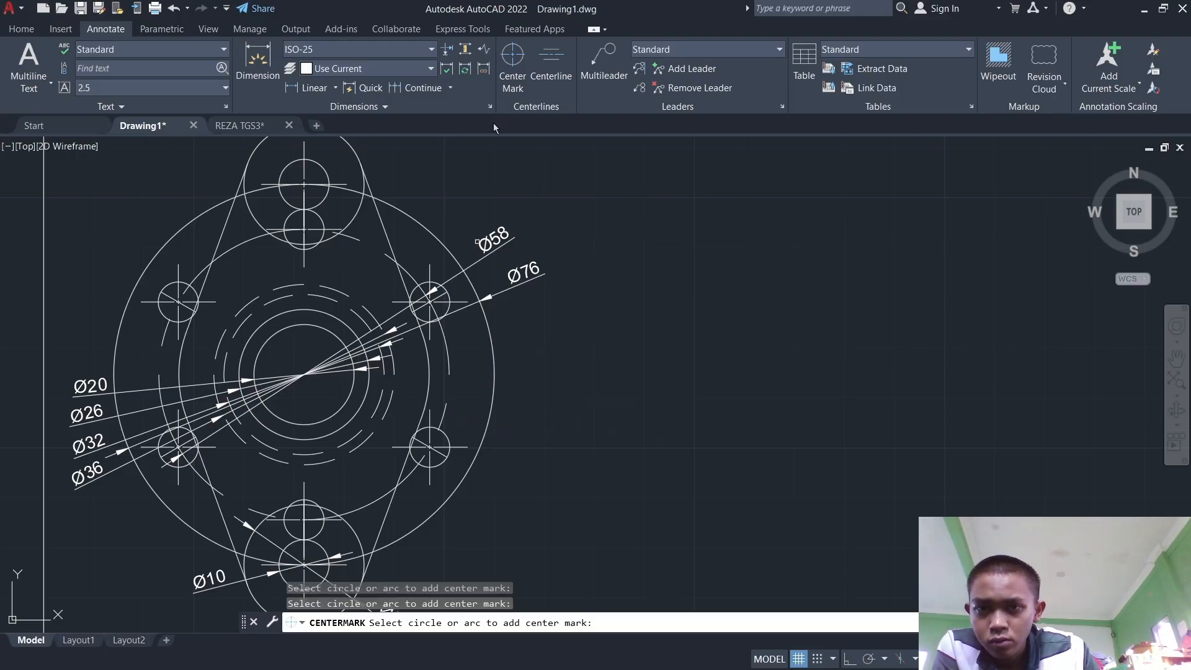
key(Escape)
Step: Try adding a center mark to the dashed bolt circle and trimming its horizontal line, and undo it
key(Return)
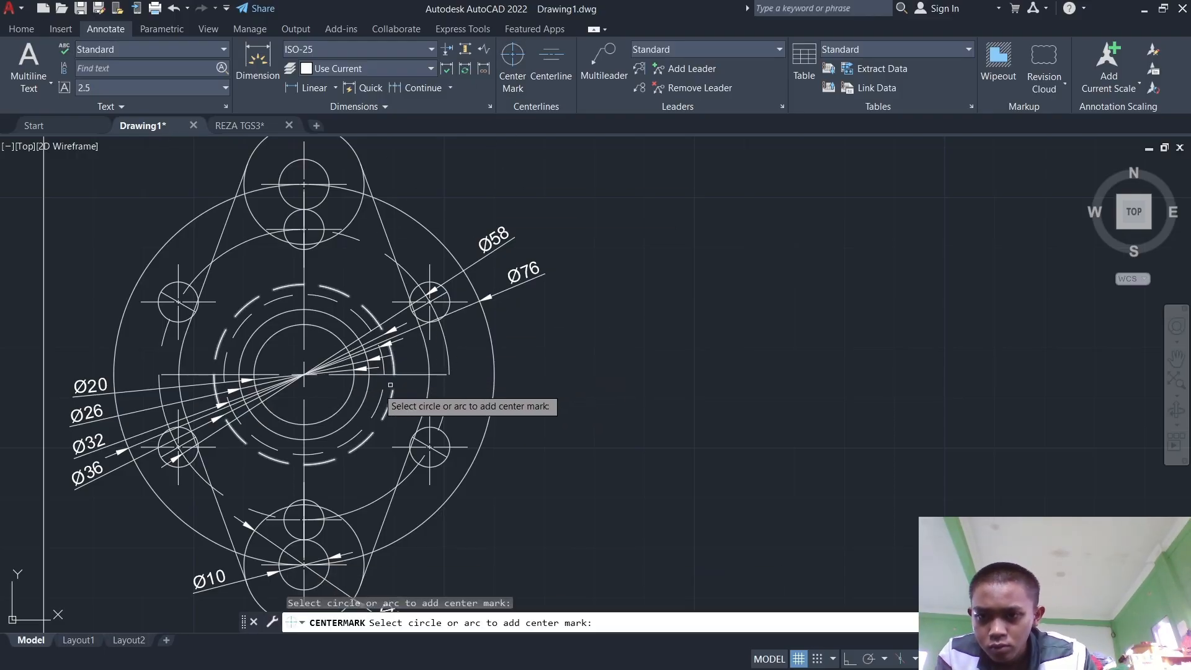
click(23, 29)
click(311, 50)
click(410, 372)
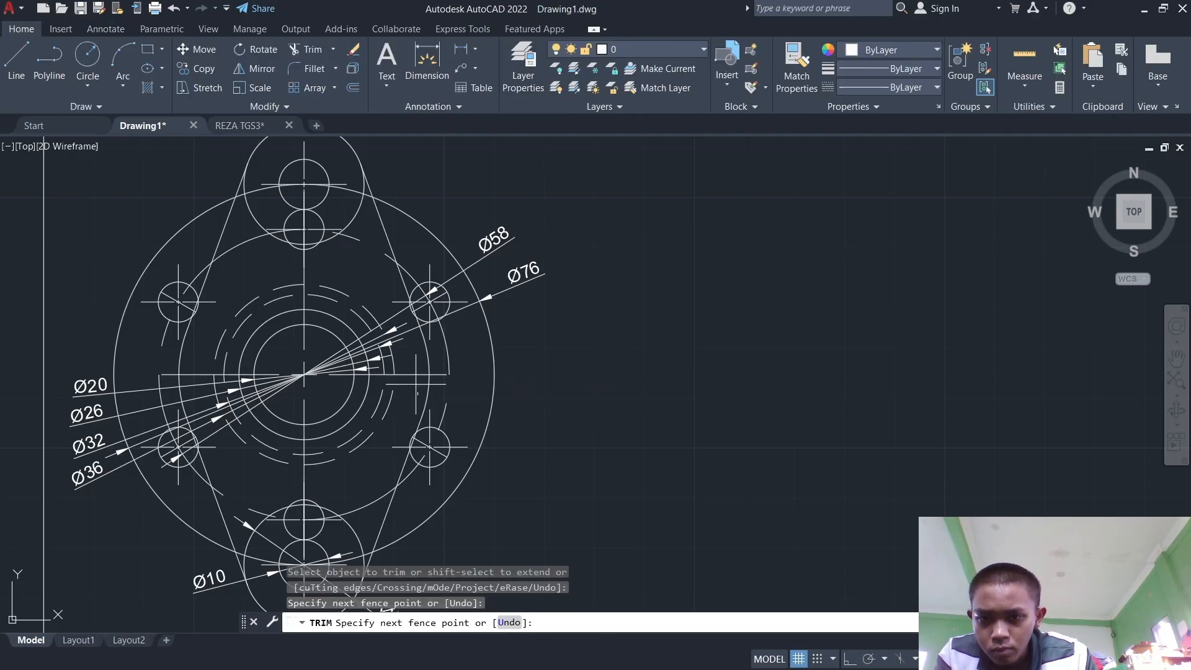
click(417, 373)
key(Escape)
key(ctrl+z)
key(ctrl+z)
Step: Draw a vertical line through the main centre, joining the center marks of the upper and lower small arrayed holes
click(17, 59)
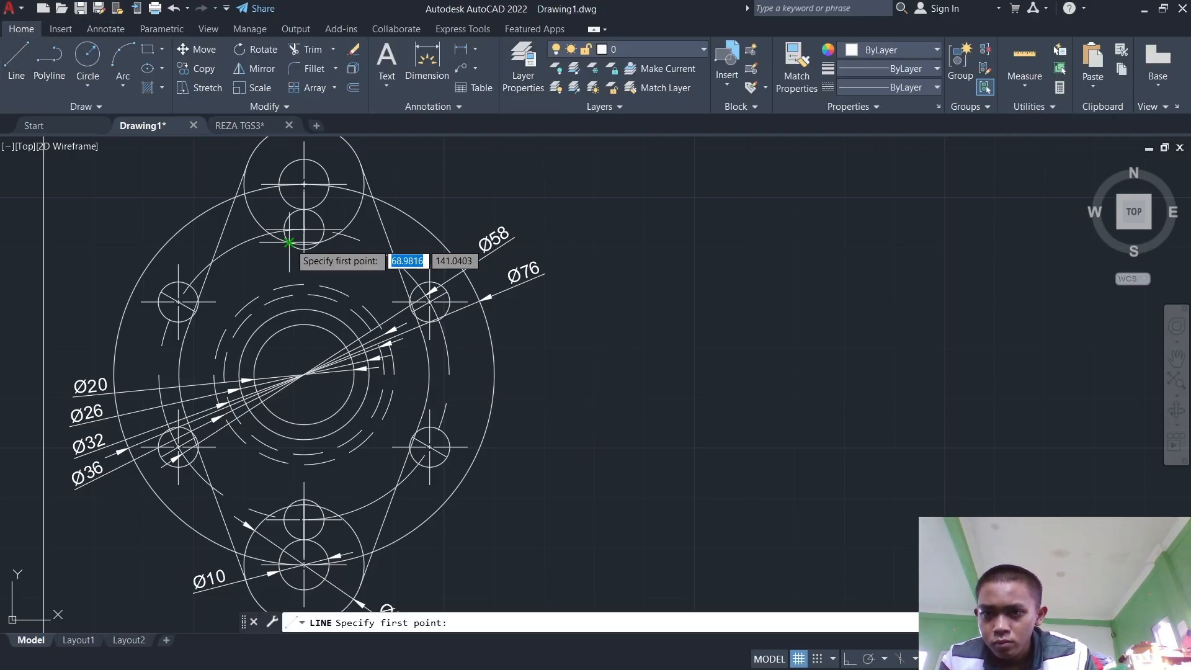
click(304, 266)
click(304, 482)
key(Escape)
Step: Set the linetype of the vertical line through the main centre to HIDDEN
click(305, 335)
click(937, 87)
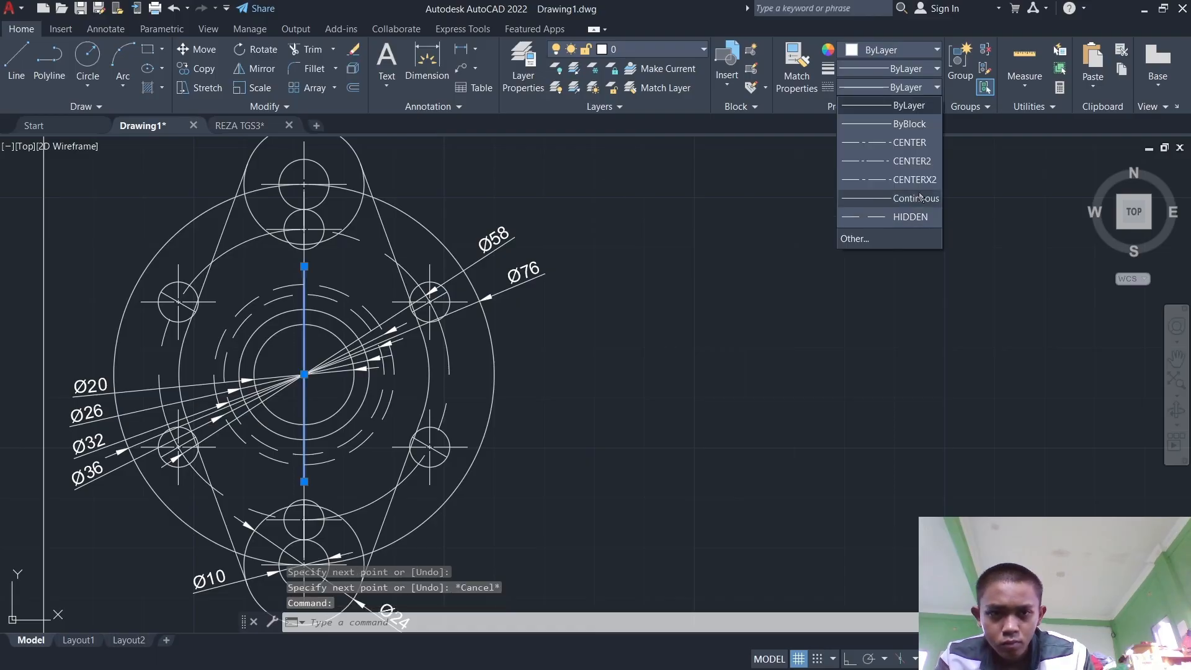
click(907, 215)
key(Escape)
Step: Move the whole flange with its dimensions horizontally to the right within the sheet, using its main centre as base point
scroll(633, 413, down, 2)
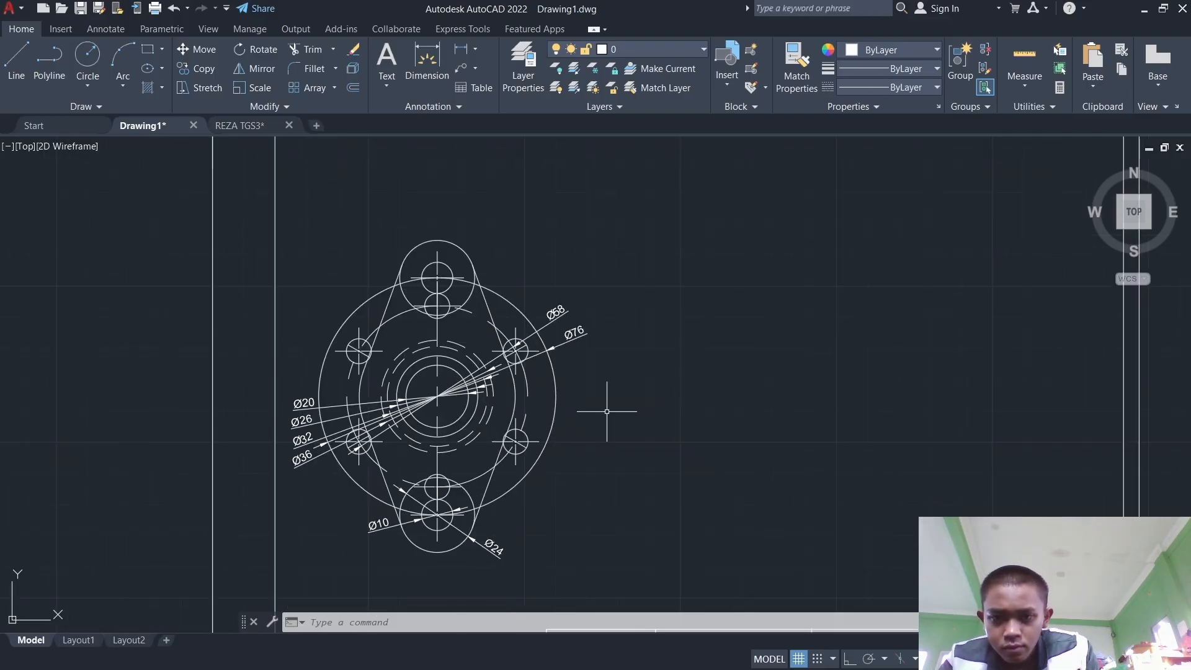
click(301, 192)
click(586, 541)
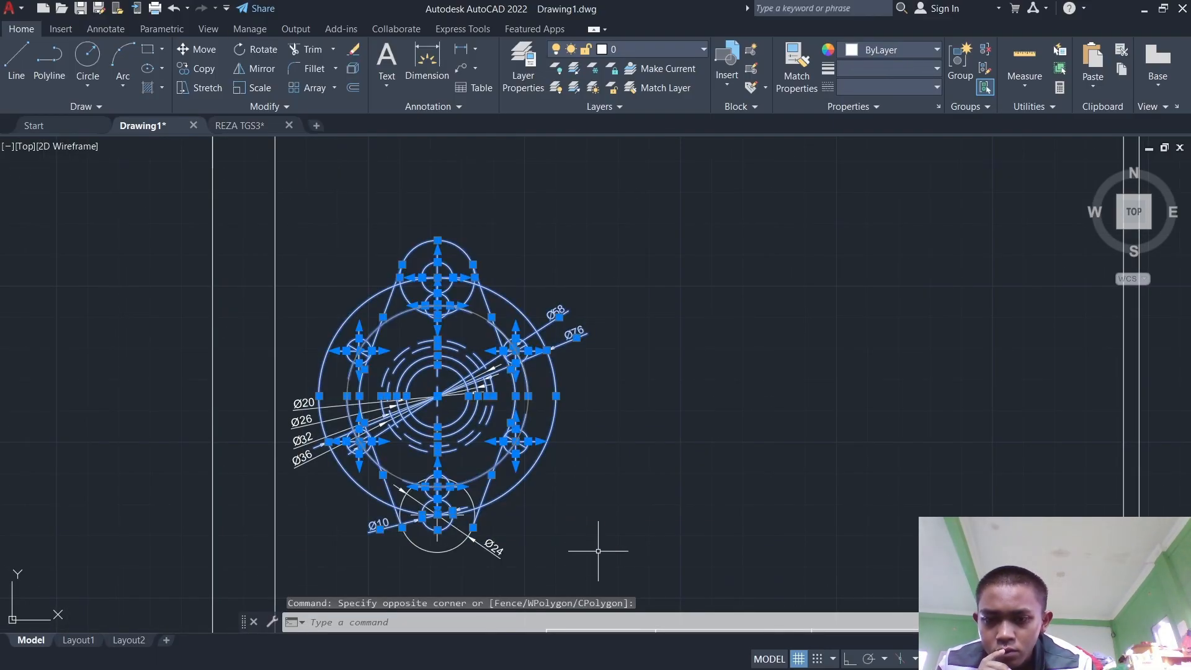
key(Escape)
click(281, 197)
click(611, 577)
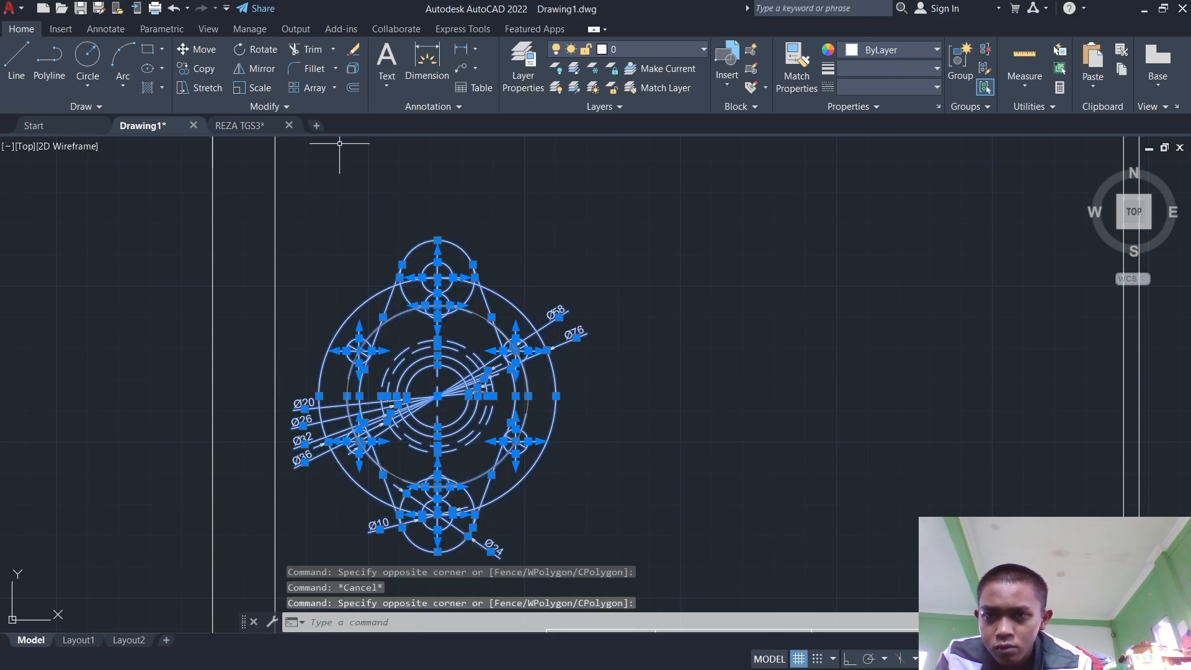
click(205, 49)
click(439, 394)
click(566, 400)
scroll(566, 403, down, 1)
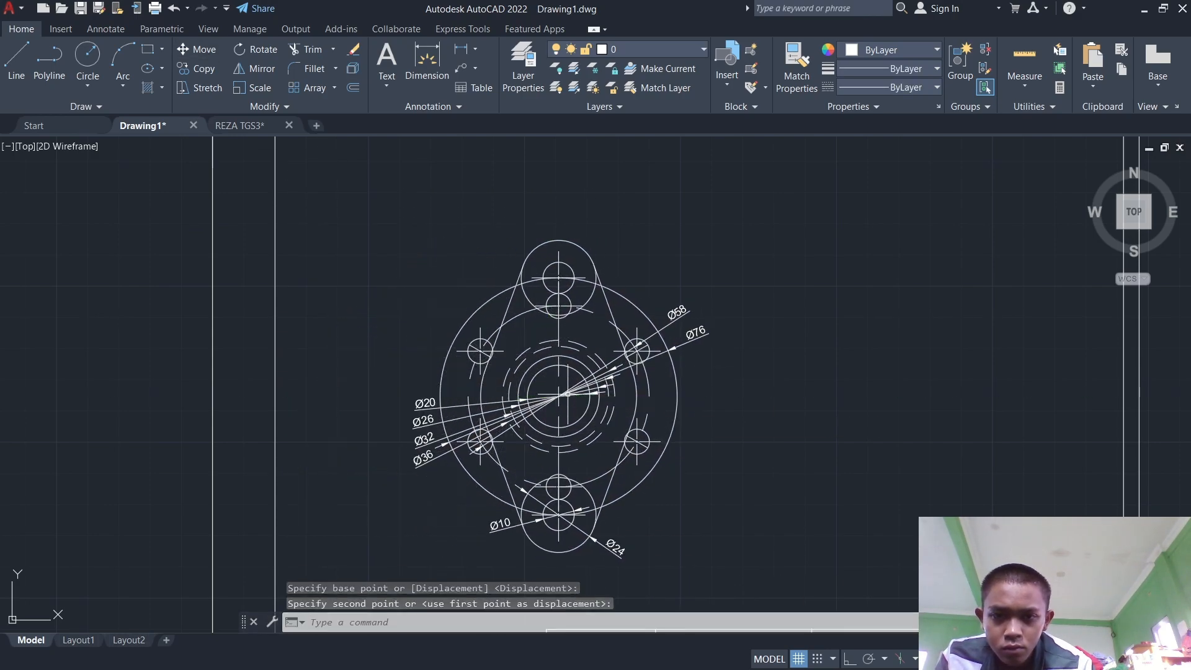
Step: Start a side view in the empty area right of the flange with a 12 mm horizontal line
scroll(835, 419, down, 2)
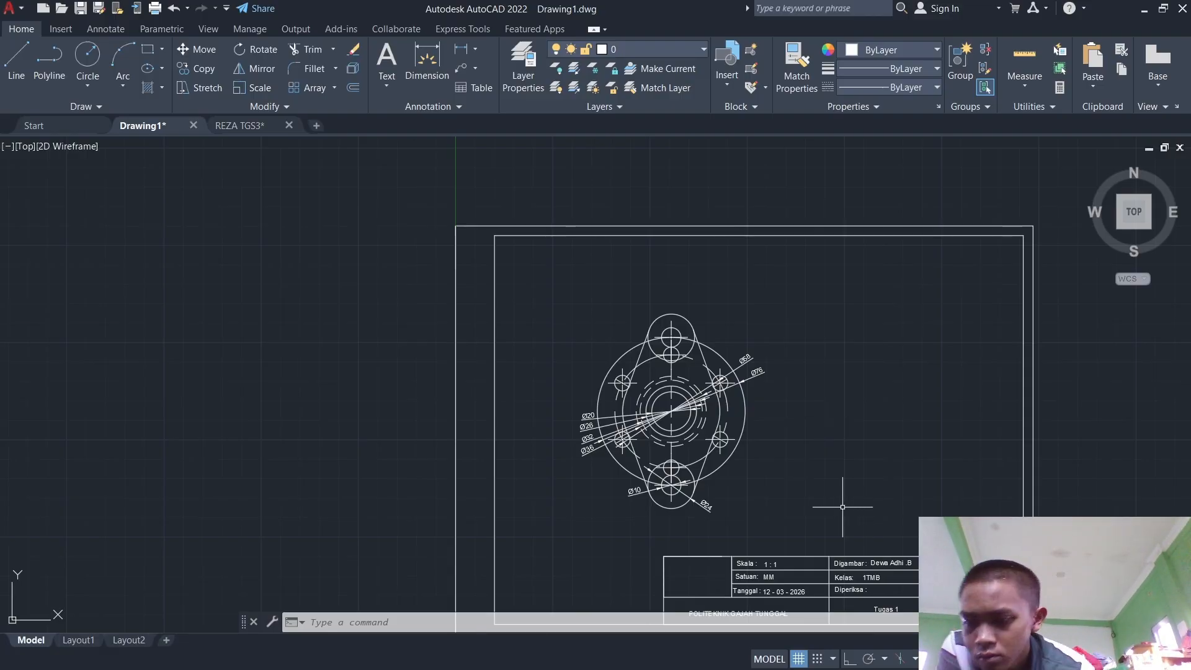
scroll(843, 507, up, 2)
scroll(661, 393, up, 2)
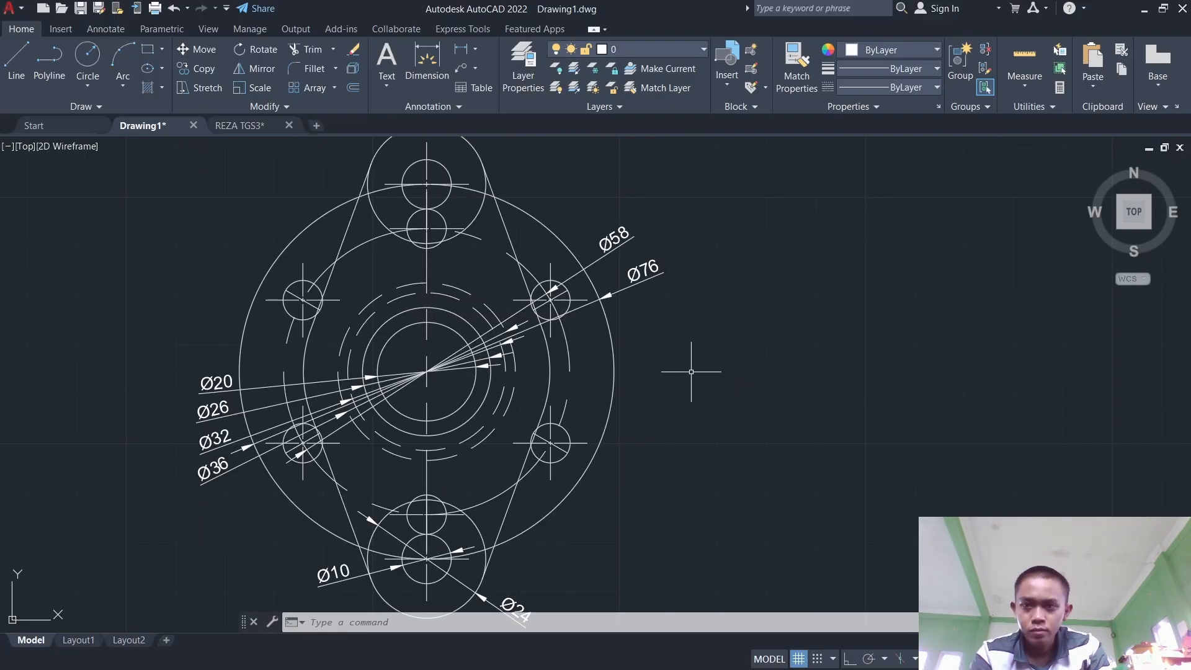
scroll(324, 384, down, 2)
text(l)
key(Return)
key(Escape)
key(Return)
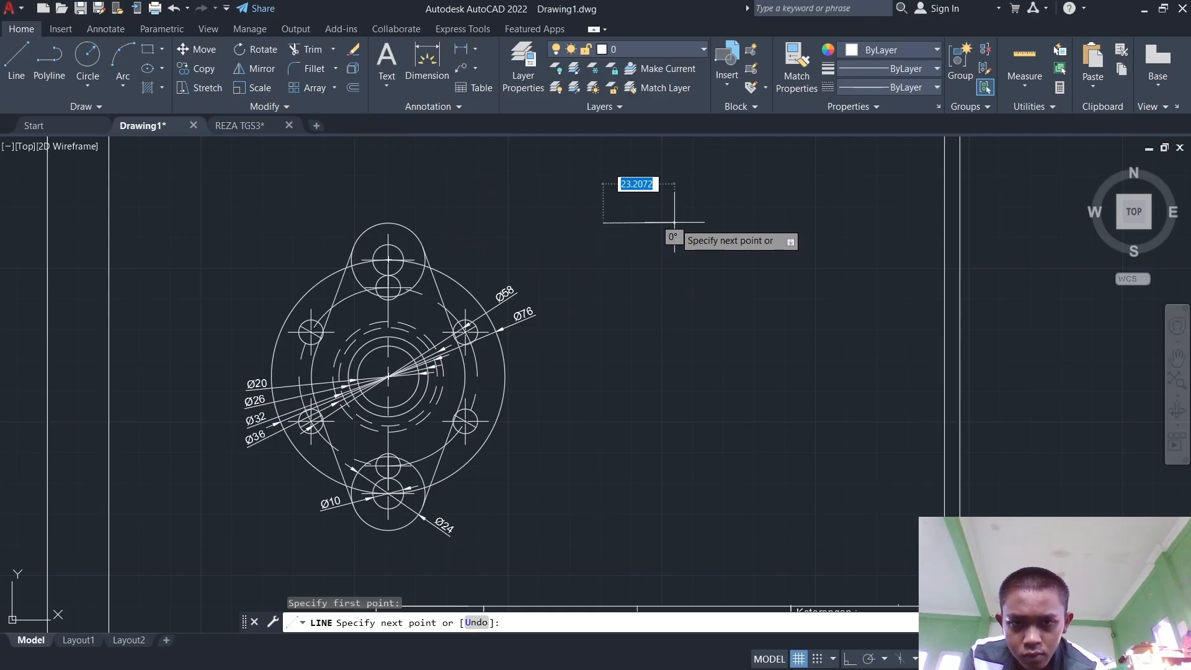
text(12)
key(Return)
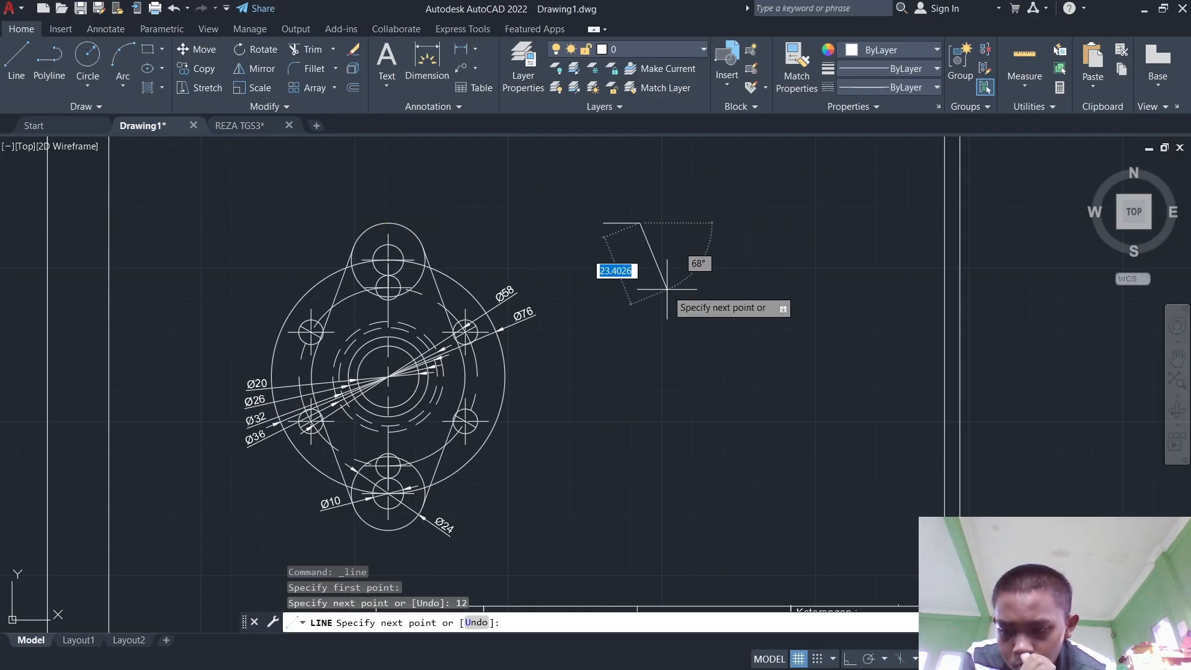
Step: Check in the reference drawing REZA TGS3 which circle of the front view the side view's upper hub line aligns with
click(243, 126)
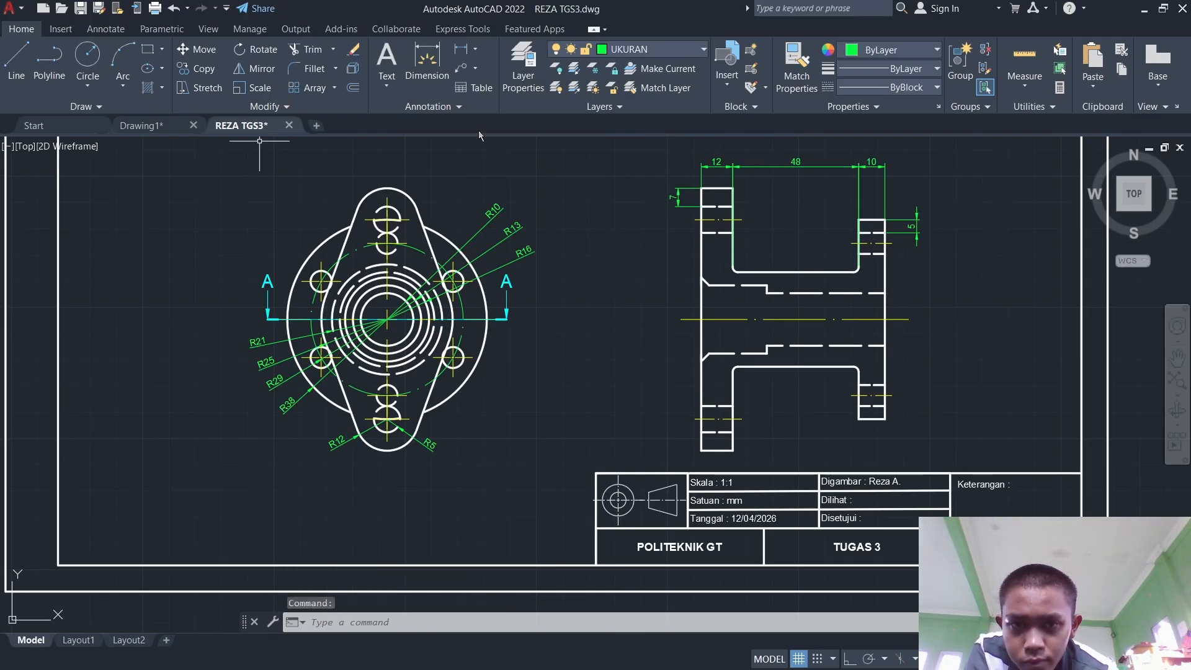
key(l)
key(Return)
click(734, 271)
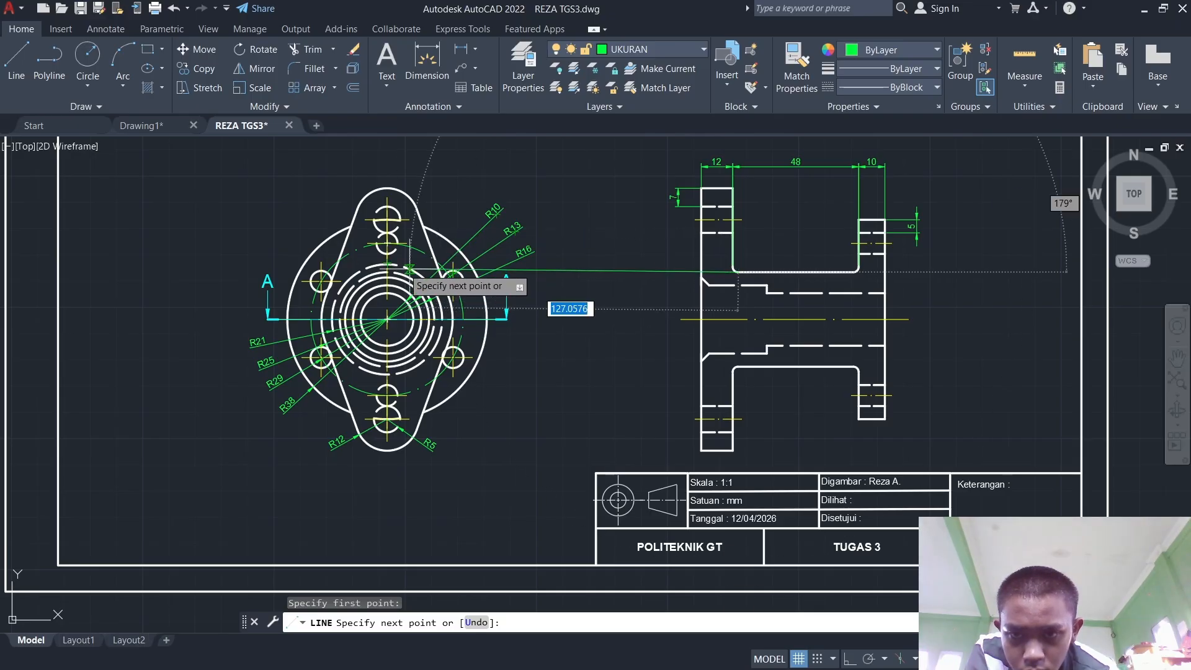
key(Escape)
click(142, 126)
Step: Try a 48 mm horizontal hub line in the side view, level with the top quadrant of the dashed Ø32 circle
click(16, 60)
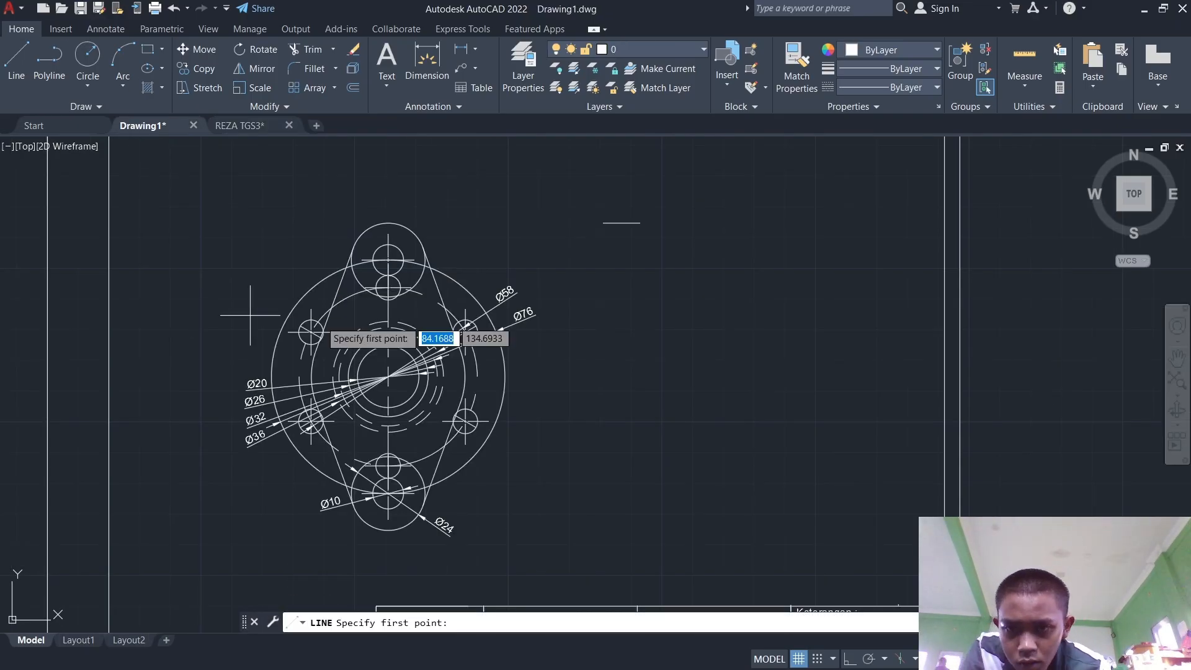
click(390, 326)
key(Escape)
scroll(364, 322, up, 2)
click(16, 61)
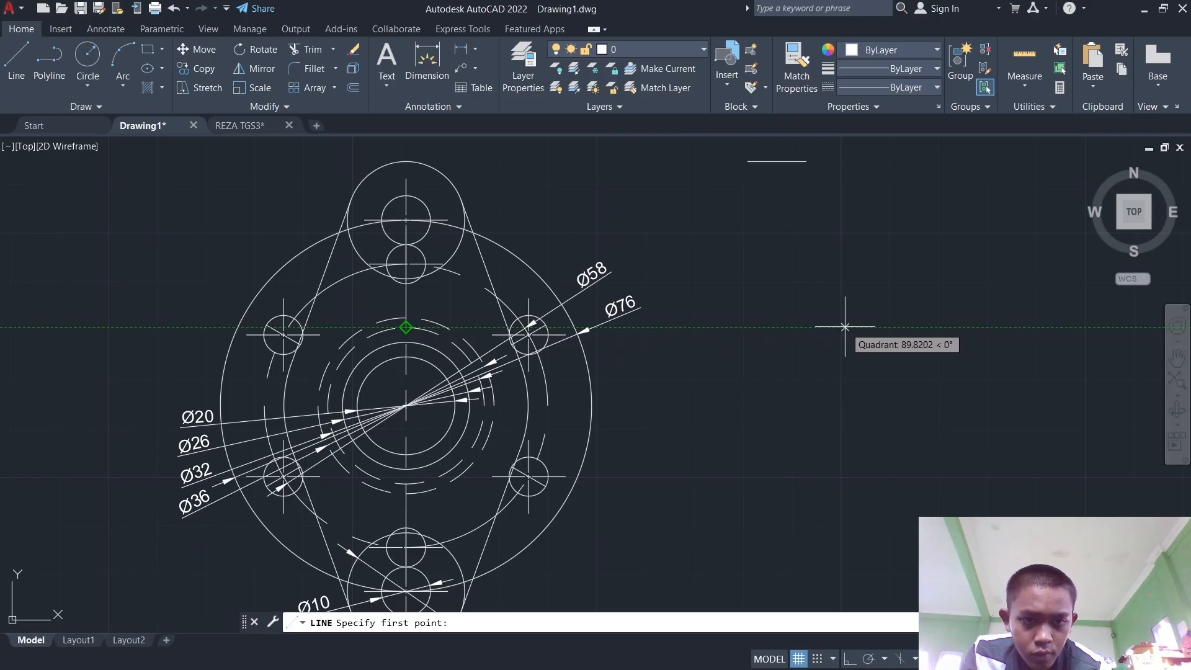
click(812, 326)
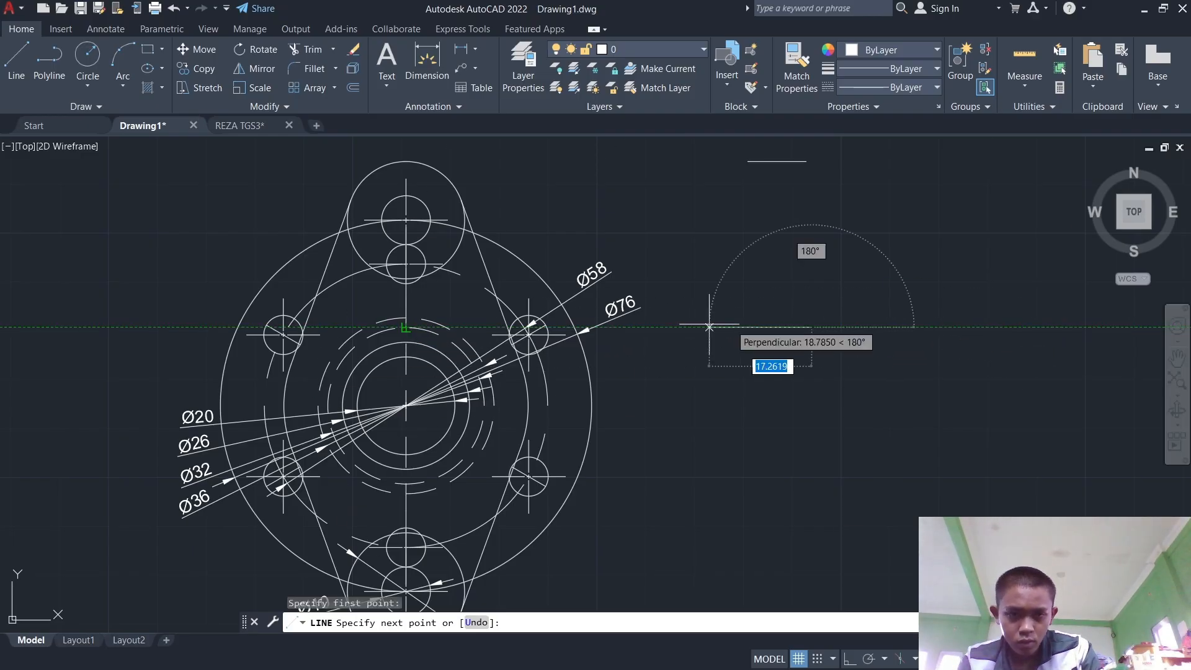
text(48)
key(Return)
key(Escape)
Step: Try joining the 12 mm line's right end to the hub line with a vertical line, and undo both lines
click(16, 60)
click(806, 161)
click(809, 327)
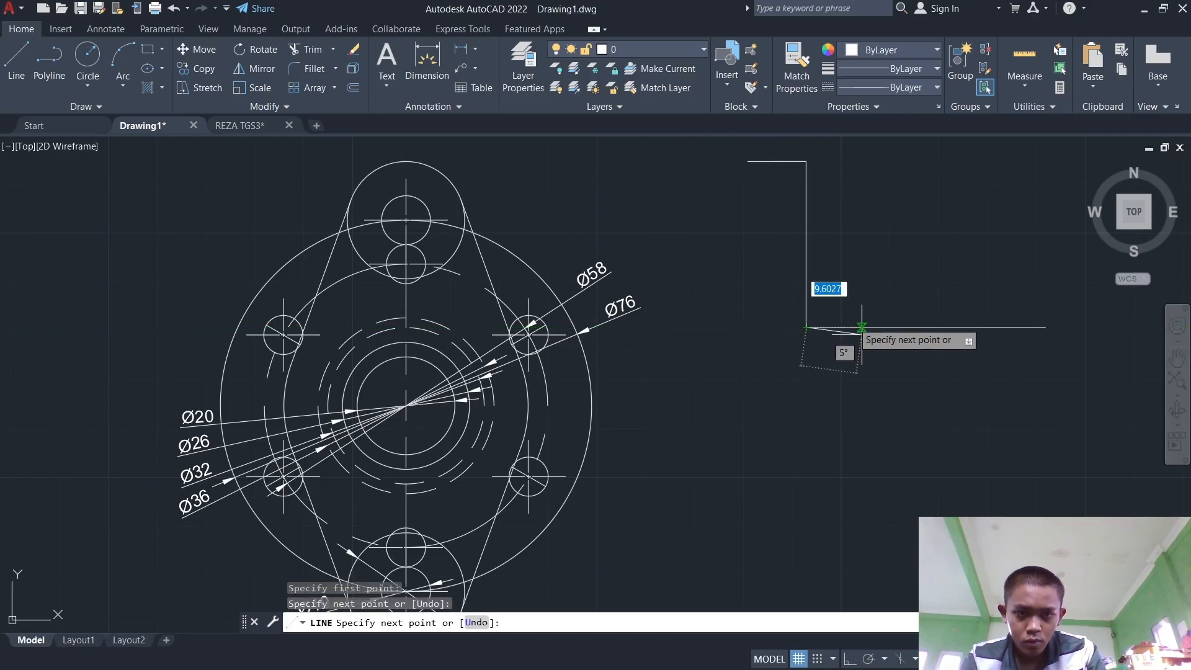
key(Escape)
scroll(611, 364, up, 1)
scroll(609, 365, down, 1)
key(ctrl+z)
key(ctrl+z)
key(ctrl+z)
Step: Draw a 38 mm vertical line downward from the right end of the side view's 12 mm line
click(13, 54)
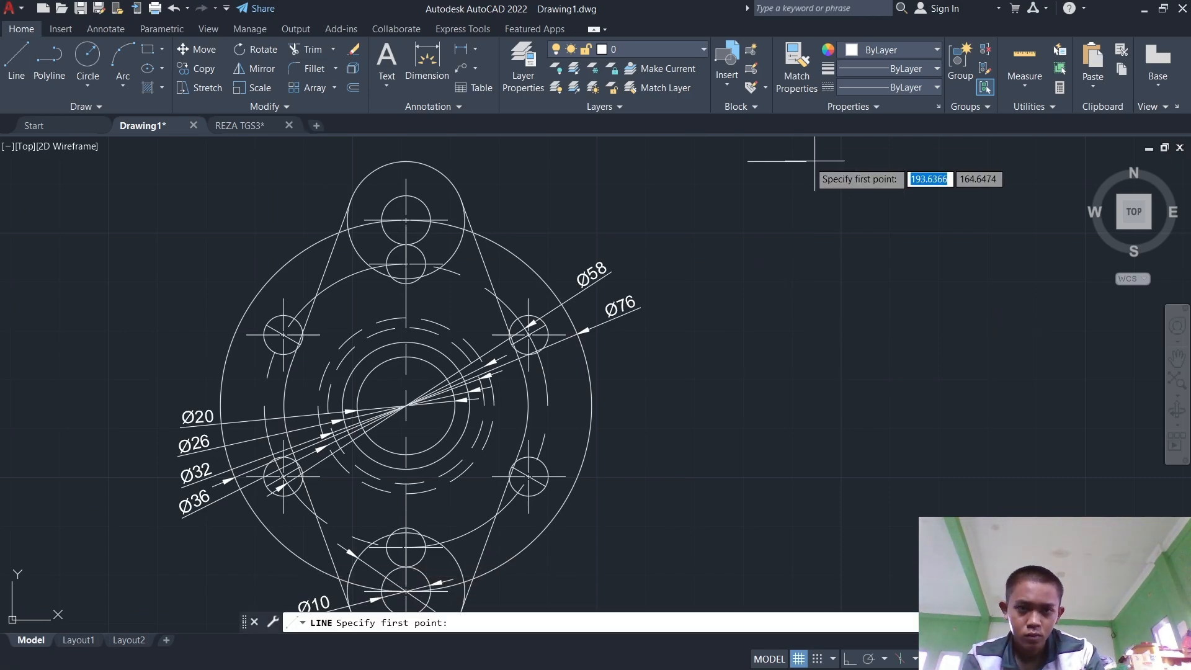
click(807, 161)
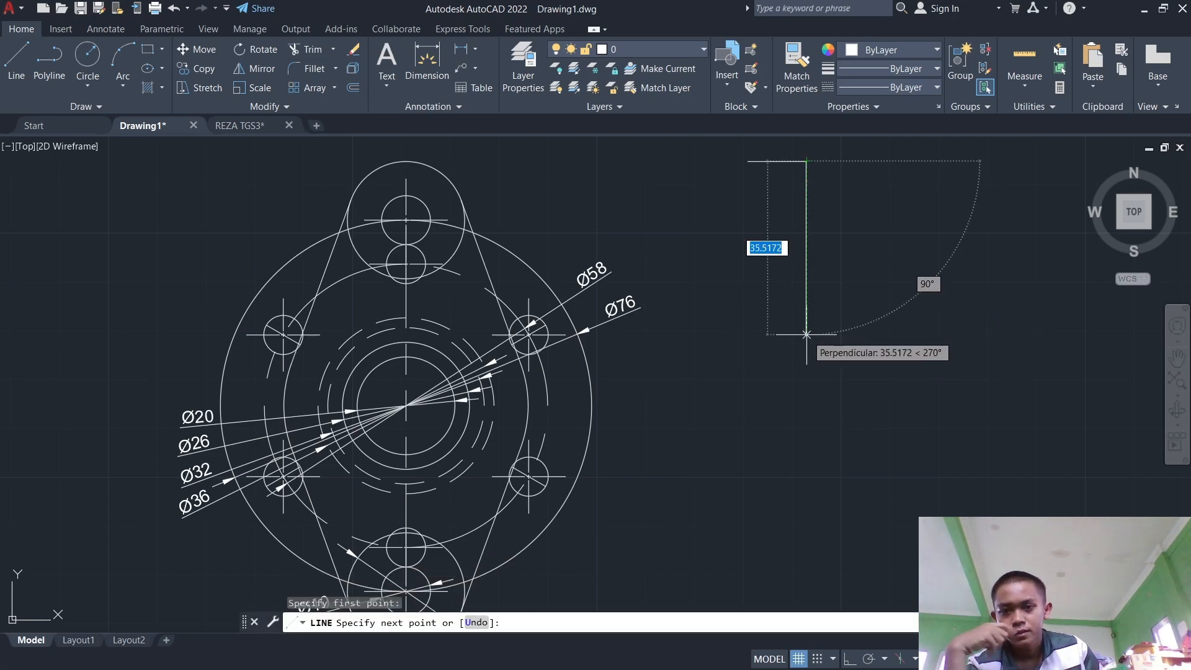
text(38)
key(Return)
key(Escape)
Step: Try projecting a horizontal line from the Ø32 circle's top quadrant to the vertical line and continuing it 48 mm further right
click(15, 59)
click(406, 328)
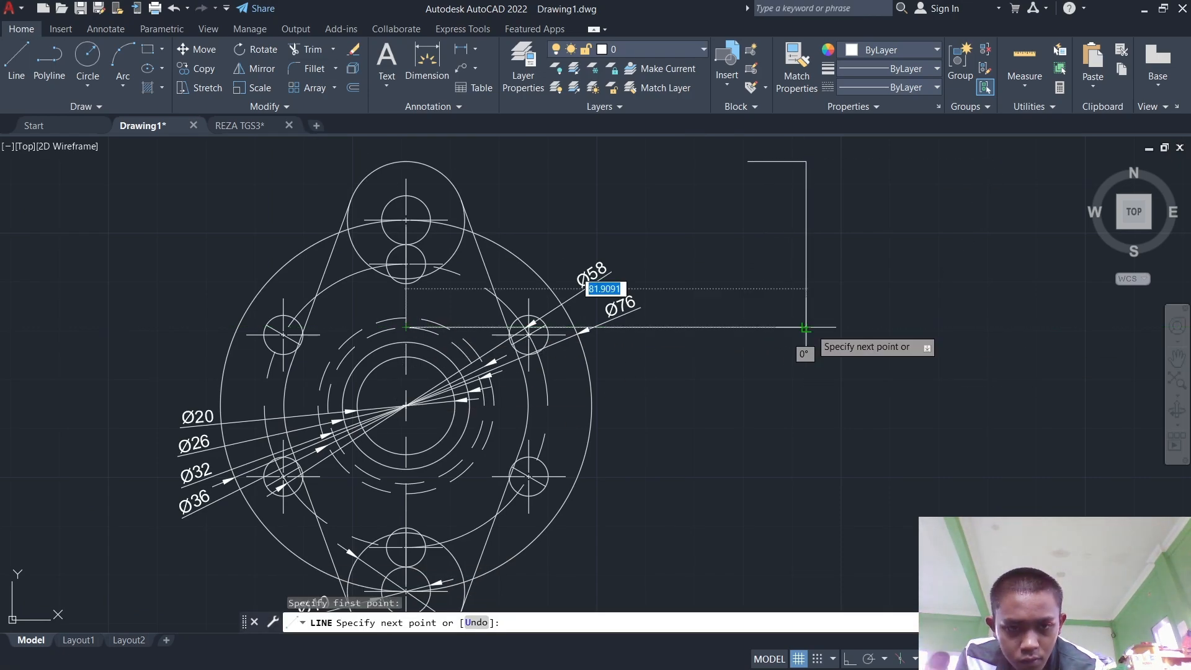
click(806, 328)
text(48)
key(Return)
key(Escape)
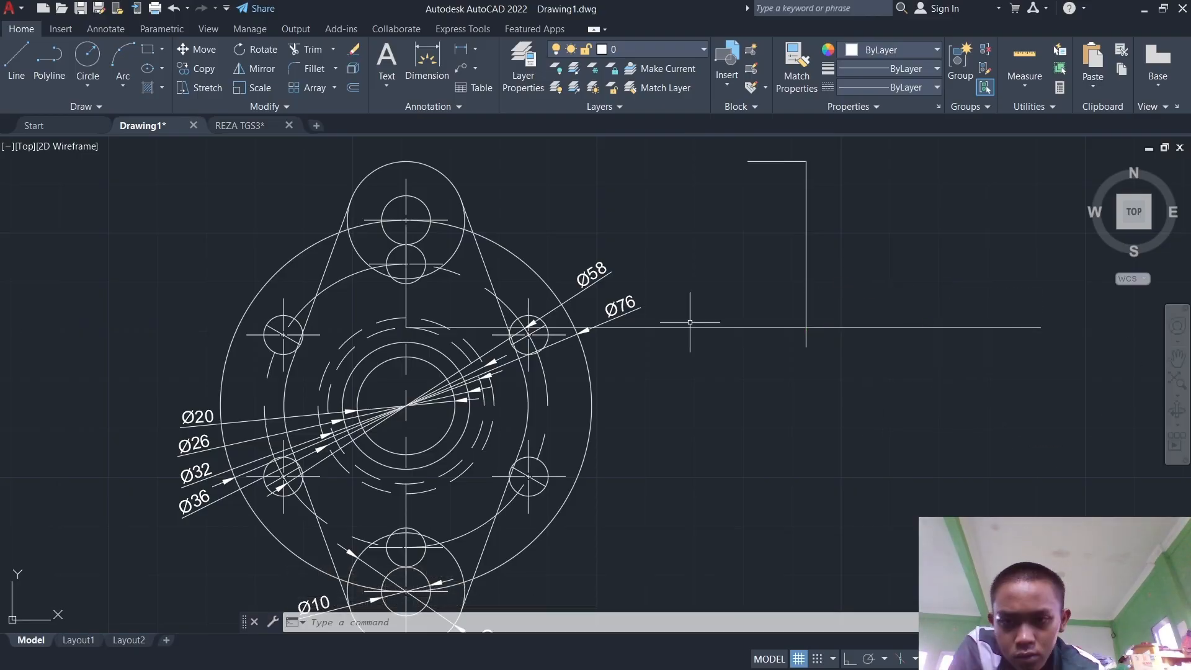
Step: Draw a 48 mm horizontal hub line rightward from the 38 mm vertical line, near the level of the Ø32 circle's top
click(21, 84)
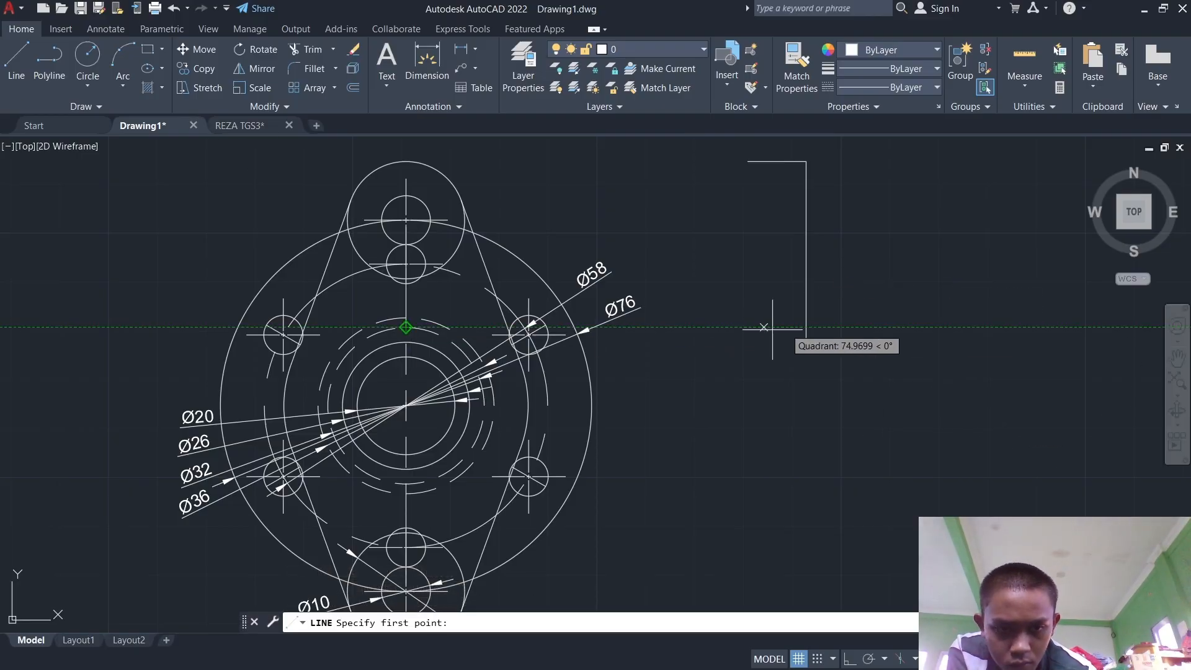
click(807, 330)
text(48)
key(Return)
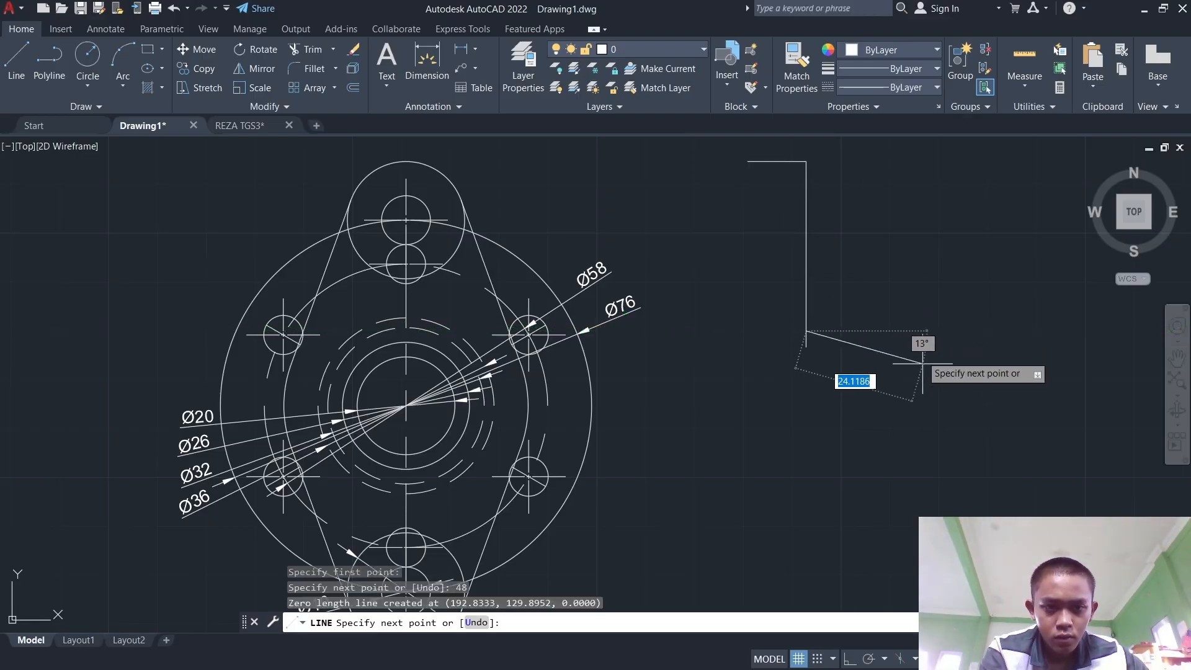
key(Escape)
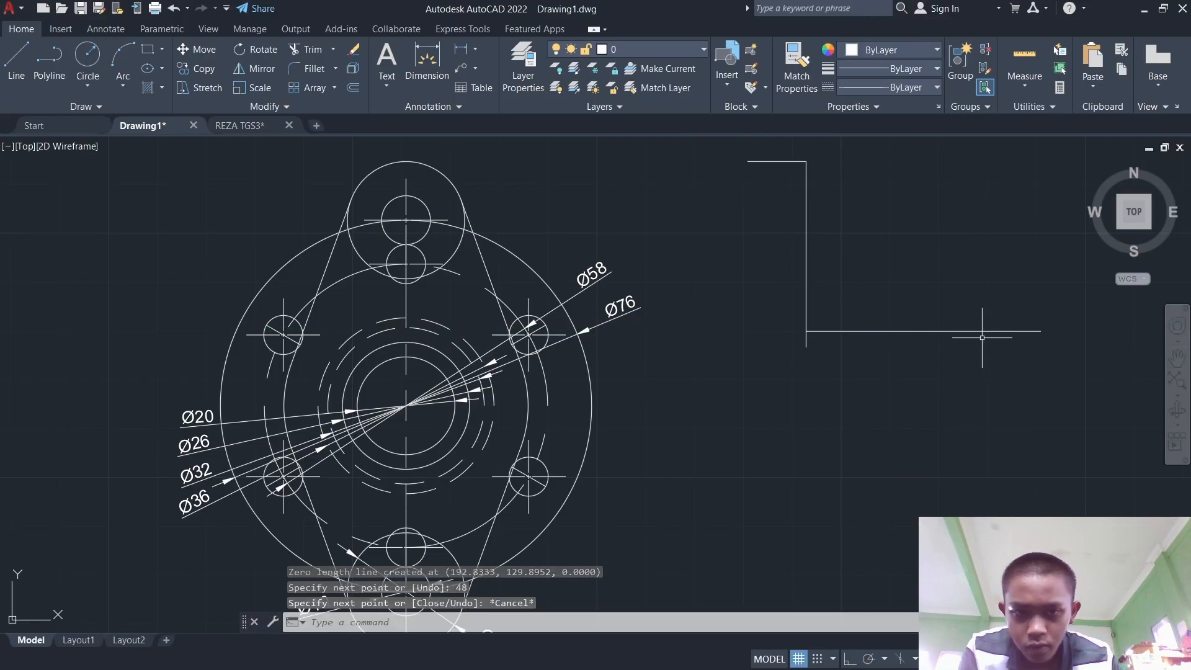
Step: Draw a 38 mm vertical line downward from the left end of the side view's 12 mm line
key(Return)
click(747, 161)
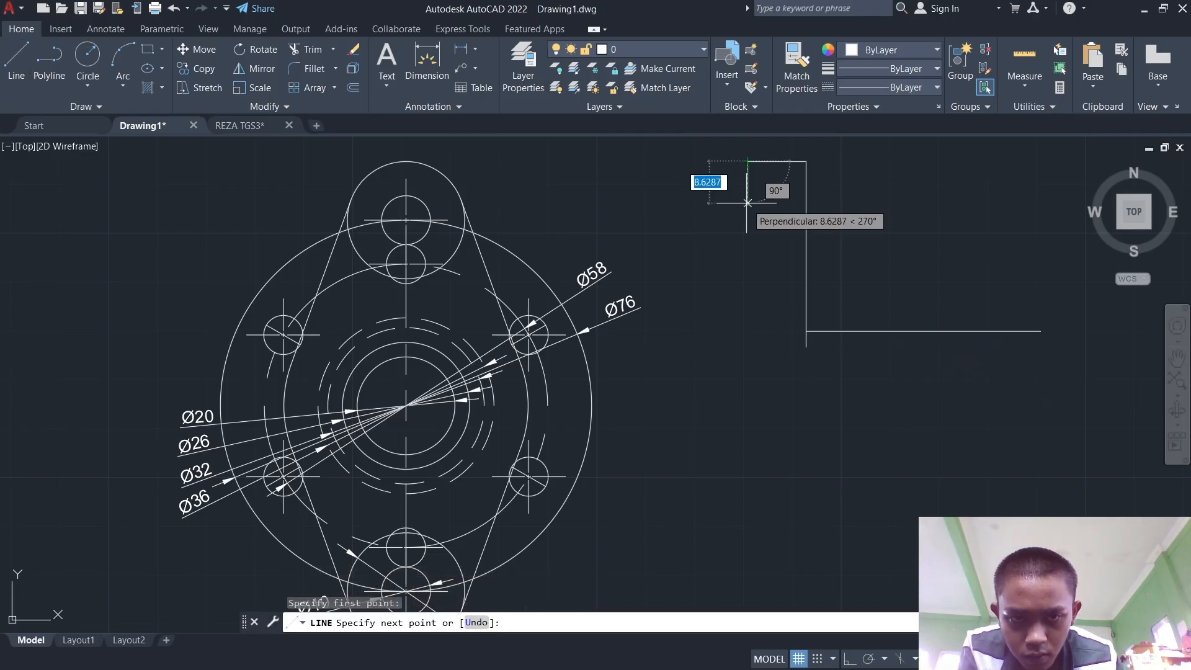
key(Return)
key(Escape)
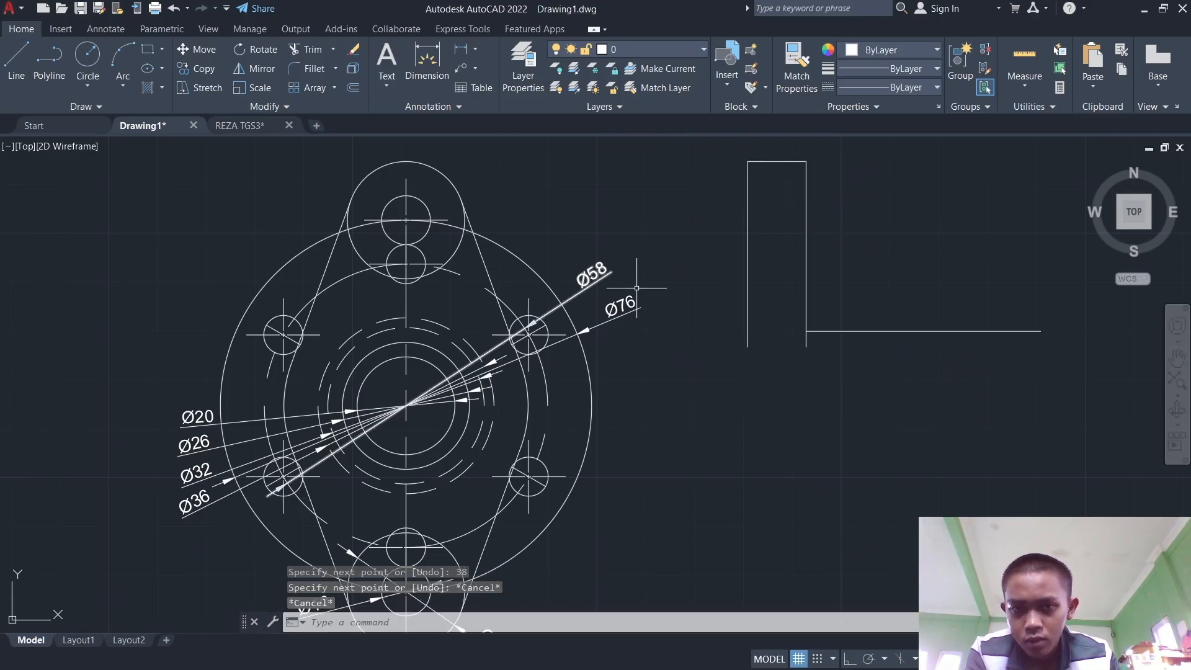
Step: Draw a horizontal line across the side view's left plate, level with the top of the upper 10 mm hole
scroll(745, 183, down, 2)
mouse_move(750, 183)
middle_down()
mouse_move(766, 183)
mouse_move(649, 292)
middle_up()
scroll(649, 292, down, 4)
scroll(660, 292, up, 8)
click(16, 61)
scroll(347, 344, down, 2)
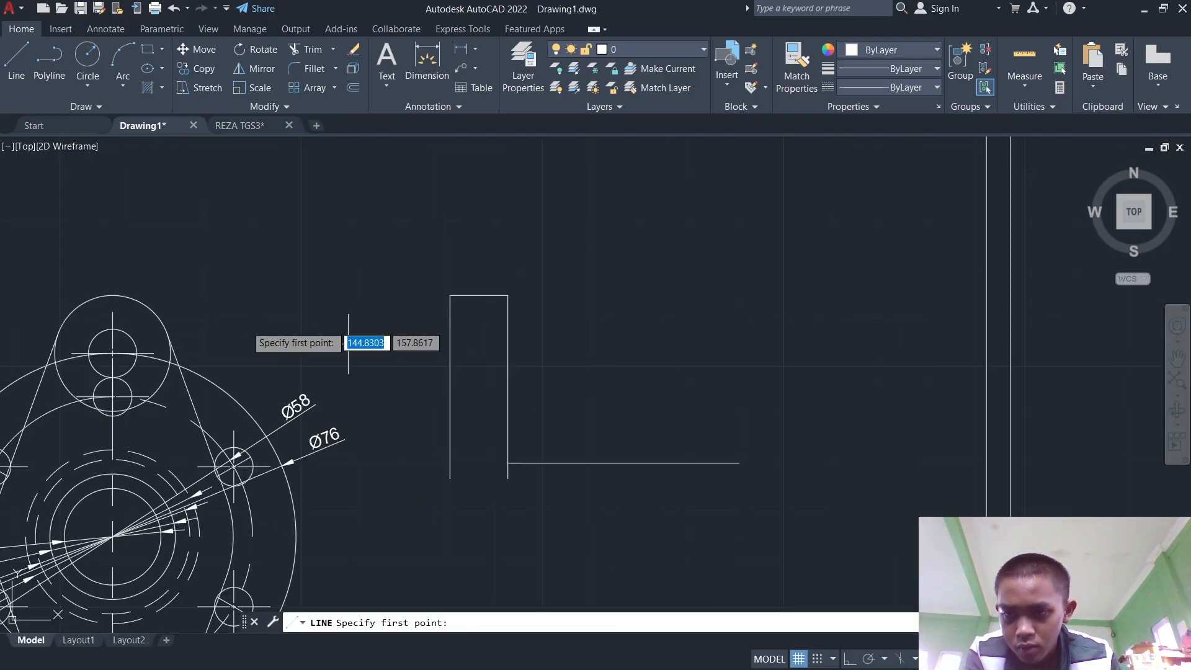
click(450, 332)
click(507, 332)
key(Return)
key(Return)
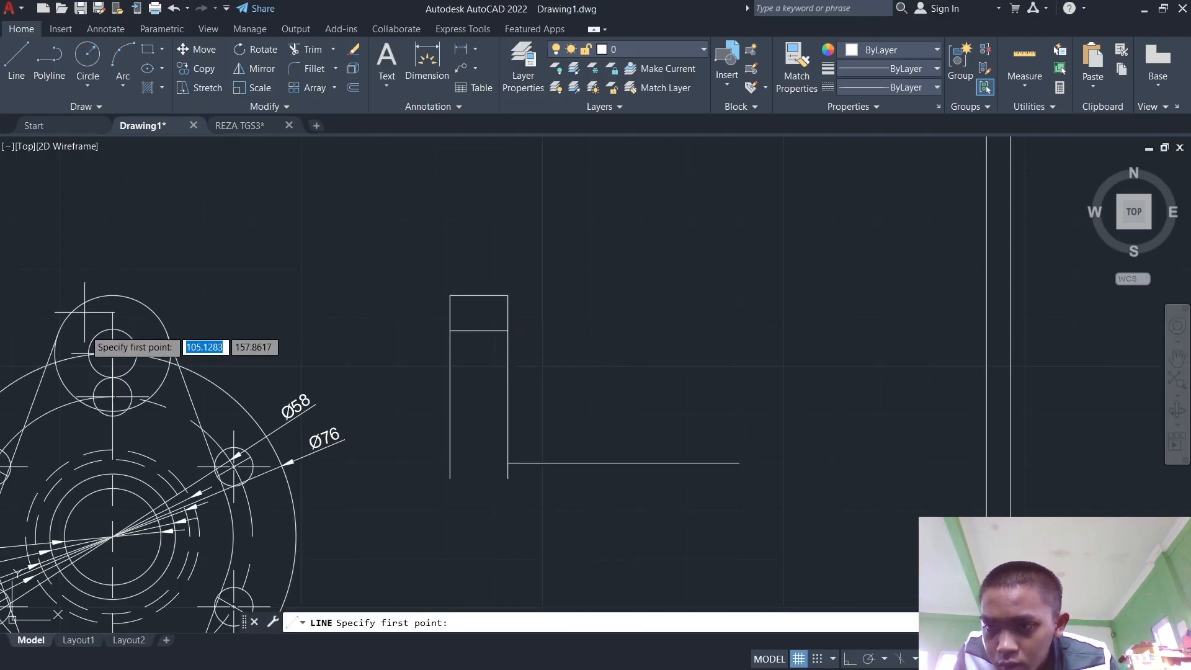
click(113, 330)
click(449, 332)
scroll(441, 333, up, 6)
scroll(454, 347, down, 6)
key(ctrl+z)
key(ctrl+z)
scroll(423, 354, up, 2)
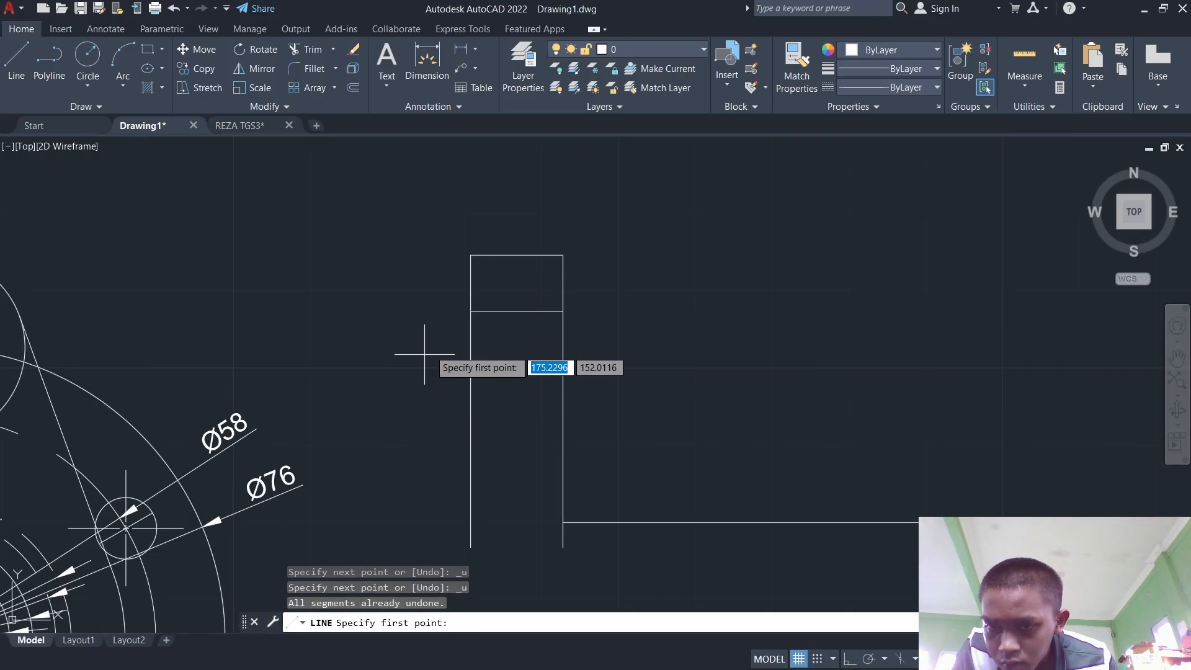
scroll(428, 354, down, 2)
Step: Draw a second horizontal line across the left plate, level with the bottom of the upper 10 mm hole
click(17, 61)
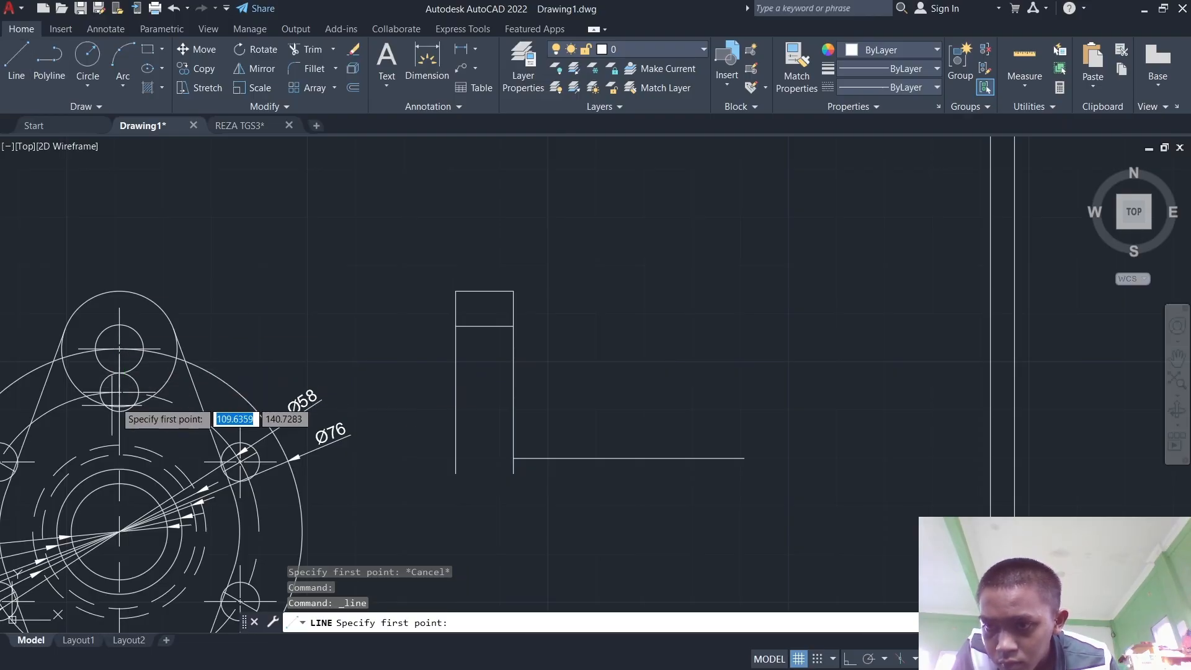
click(456, 372)
key(Escape)
scroll(493, 347, down, 3)
scroll(486, 357, up, 5)
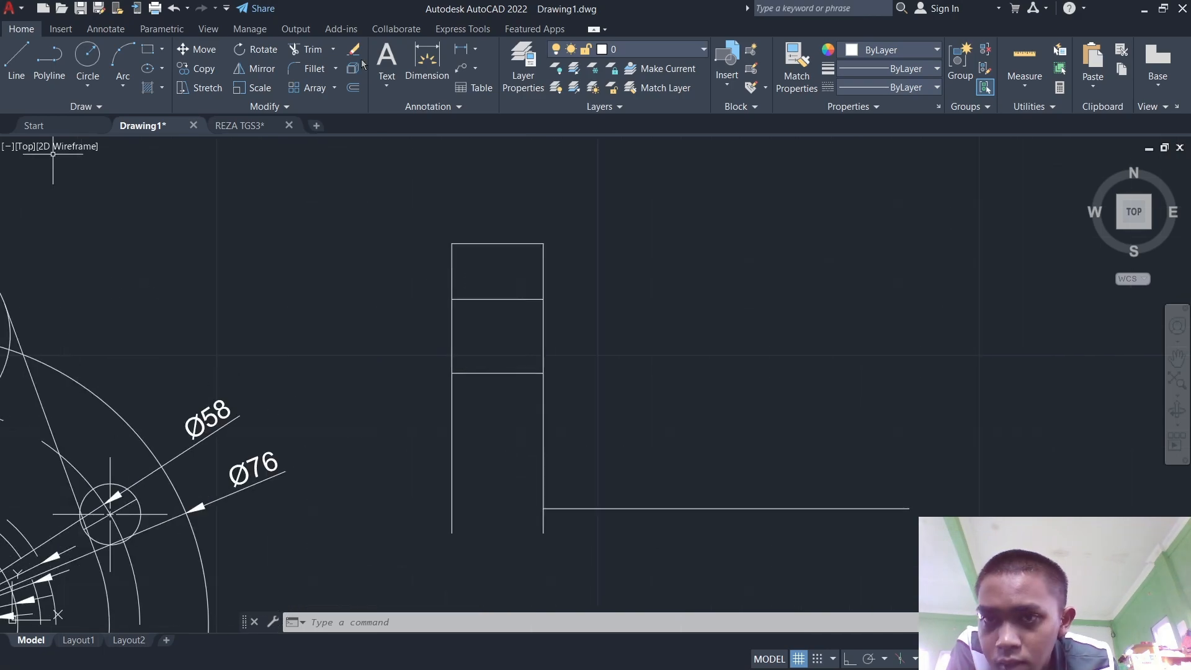
Step: Try to dimension the distance between the left plate's top edge and the upper hole edge line
click(427, 59)
key(Return)
click(452, 299)
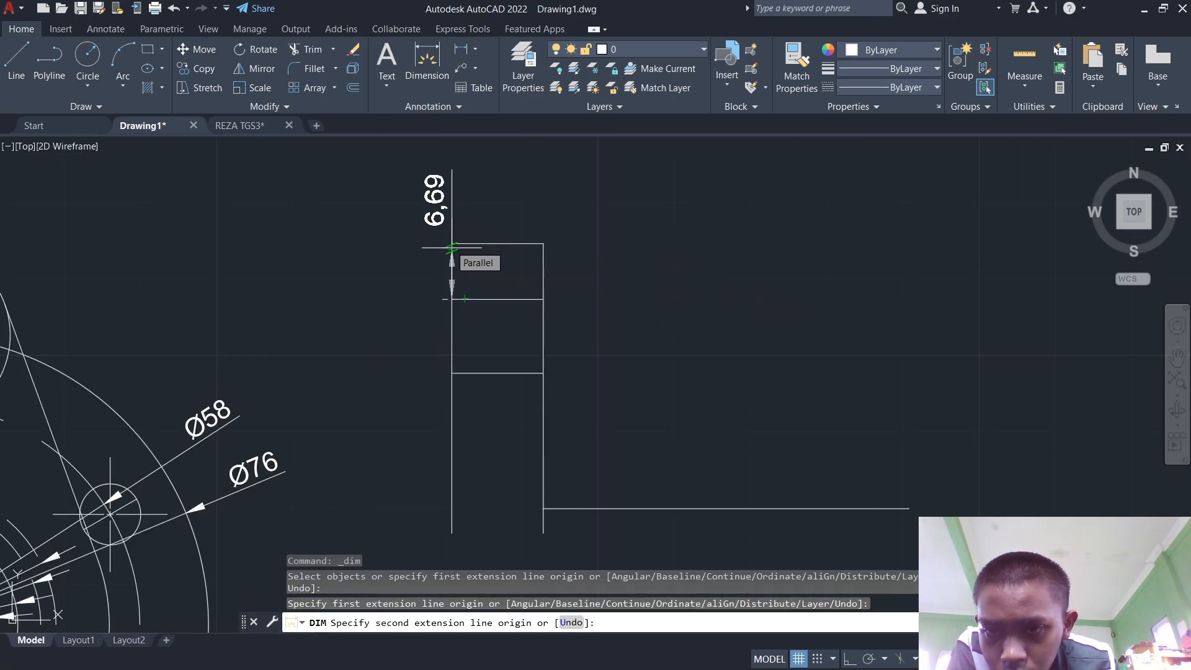
key(Escape)
click(474, 299)
click(483, 244)
click(427, 59)
click(497, 244)
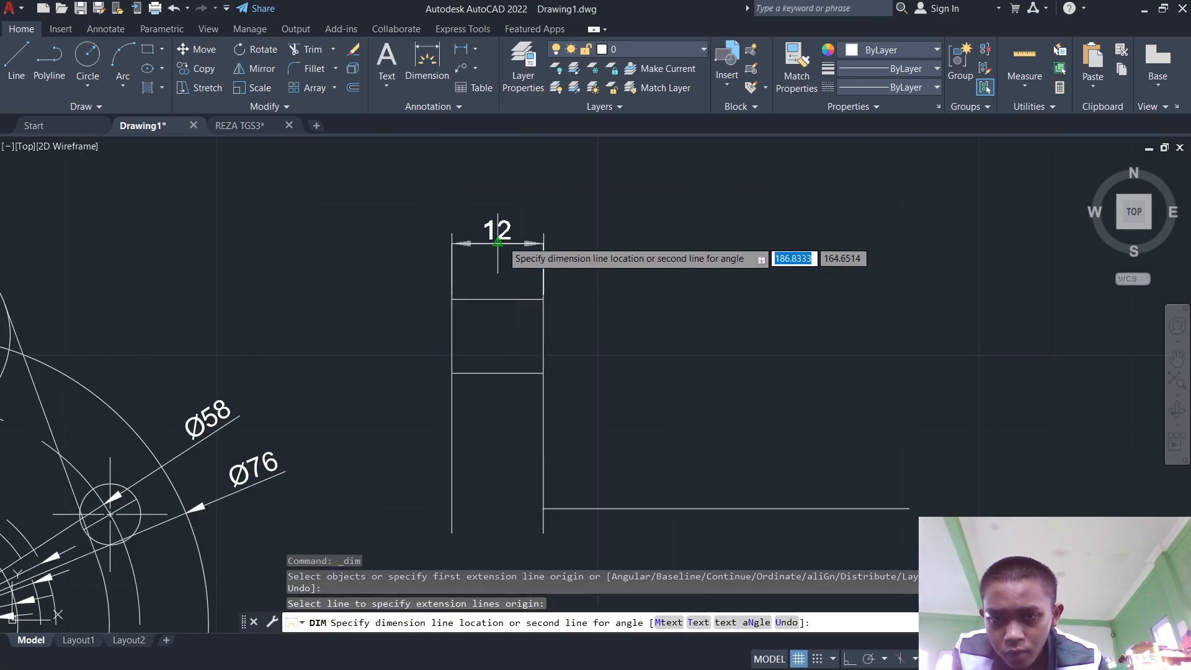
click(497, 244)
key(Escape)
key(ctrl+z)
click(426, 59)
click(476, 299)
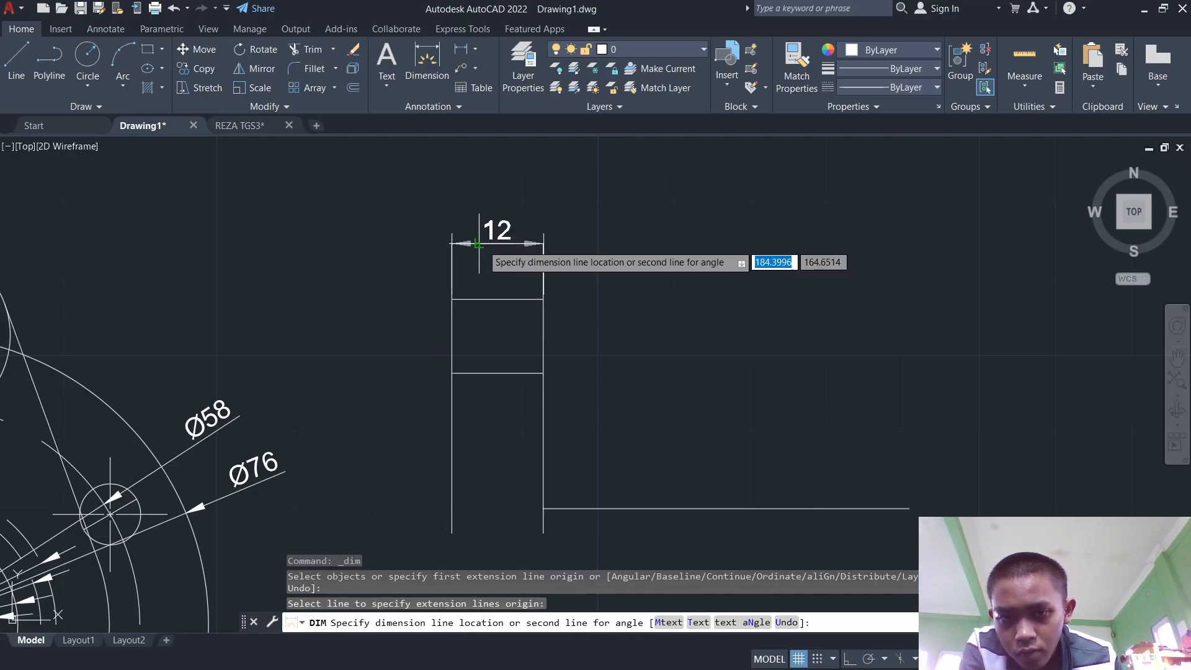
click(484, 243)
key(ctrl+z)
scroll(523, 68, down, 2)
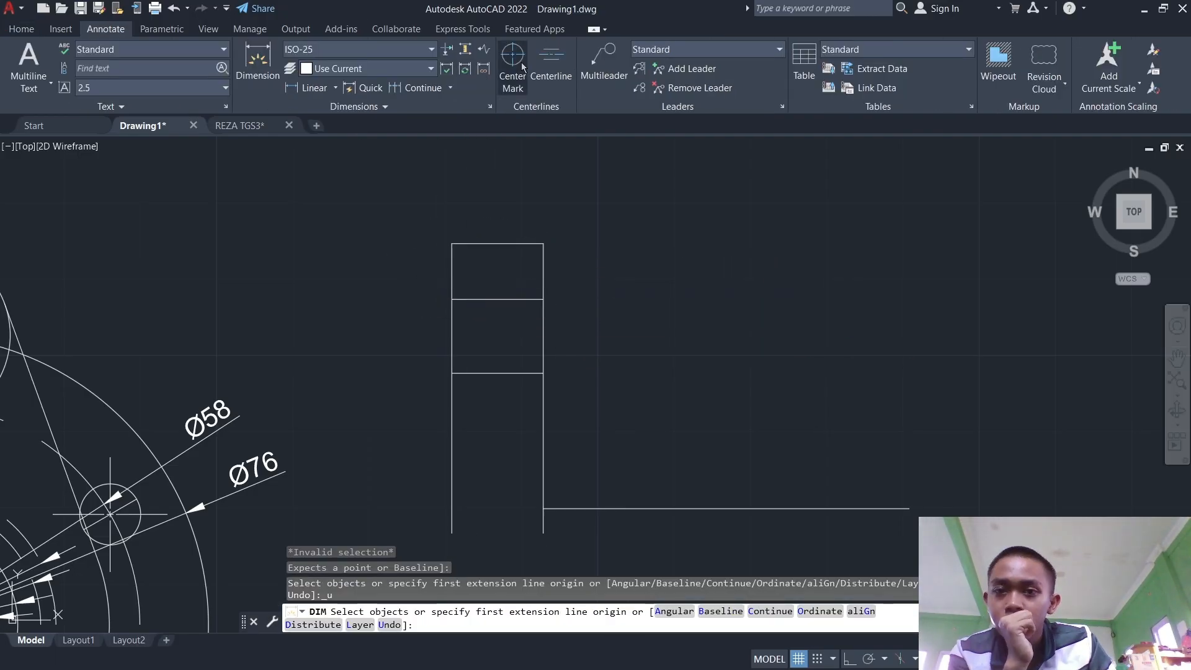
Step: Add a centerline between the left plate's two hole edge lines and give it the CENTER linetype
click(551, 62)
click(510, 374)
click(502, 299)
click(477, 336)
scroll(701, 77, up, 2)
click(890, 87)
click(891, 150)
key(Escape)
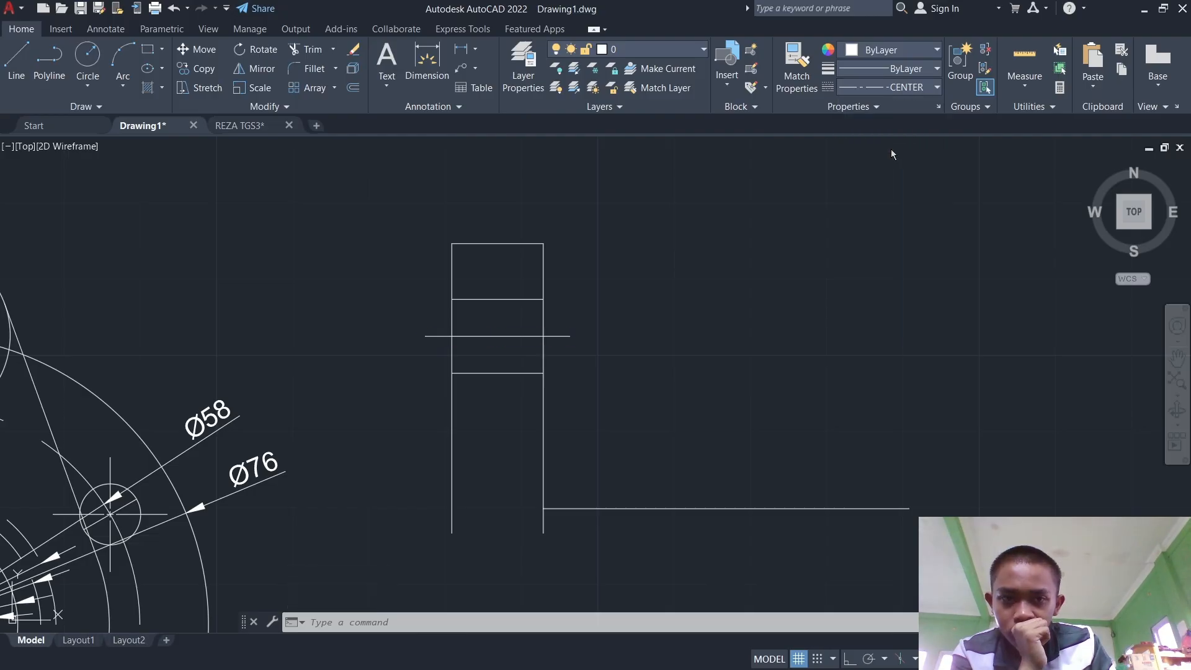
Step: Give the left plate's two horizontal hole edge lines a dashed hidden linetype
click(528, 300)
click(519, 373)
click(936, 87)
click(925, 217)
key(Escape)
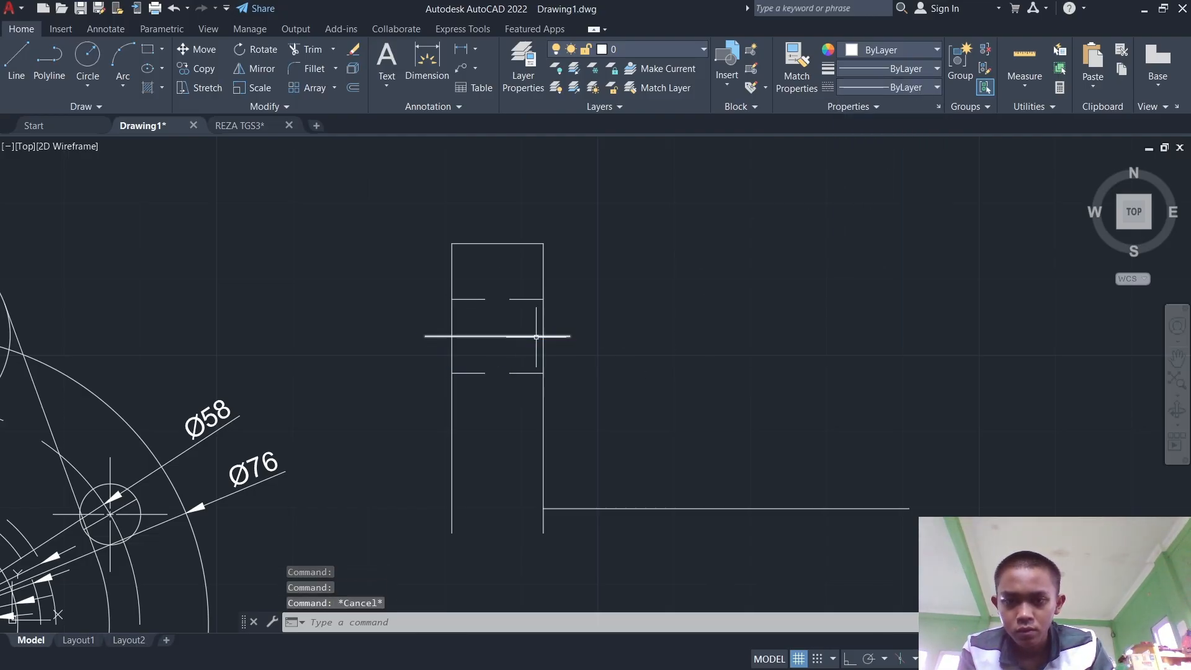
click(535, 337)
click(936, 69)
click(922, 199)
key(Escape)
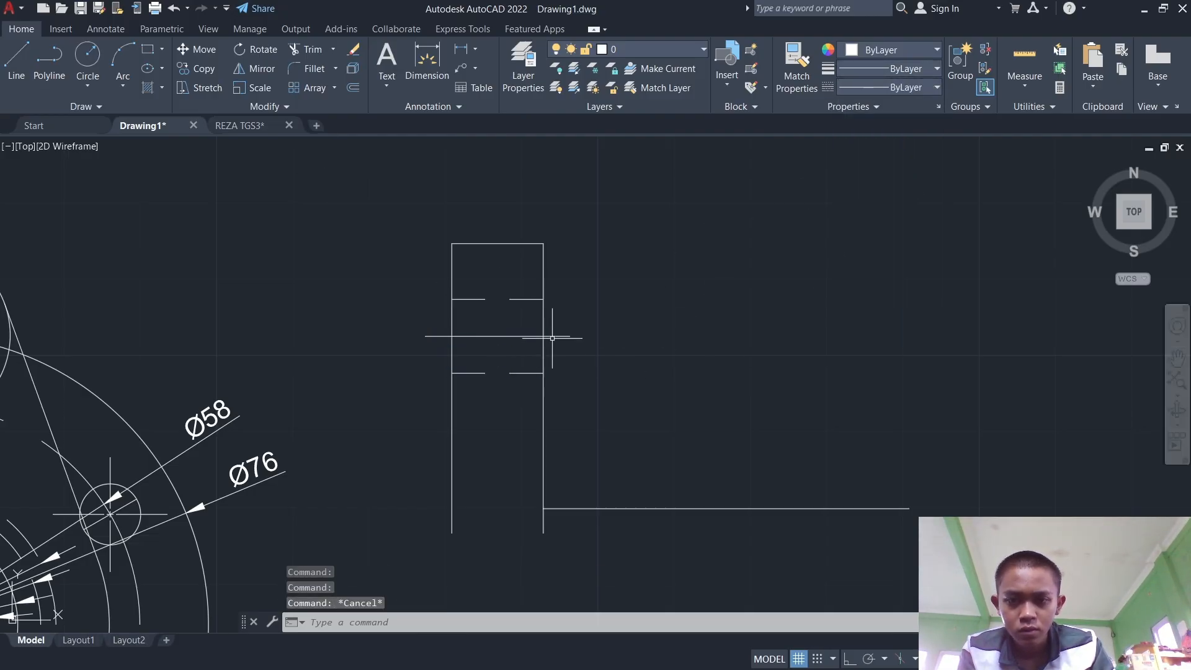
Step: Set the linetype scale of the left plate's hole centerline to 0.2
right_click(503, 332)
click(588, 647)
click(117, 147)
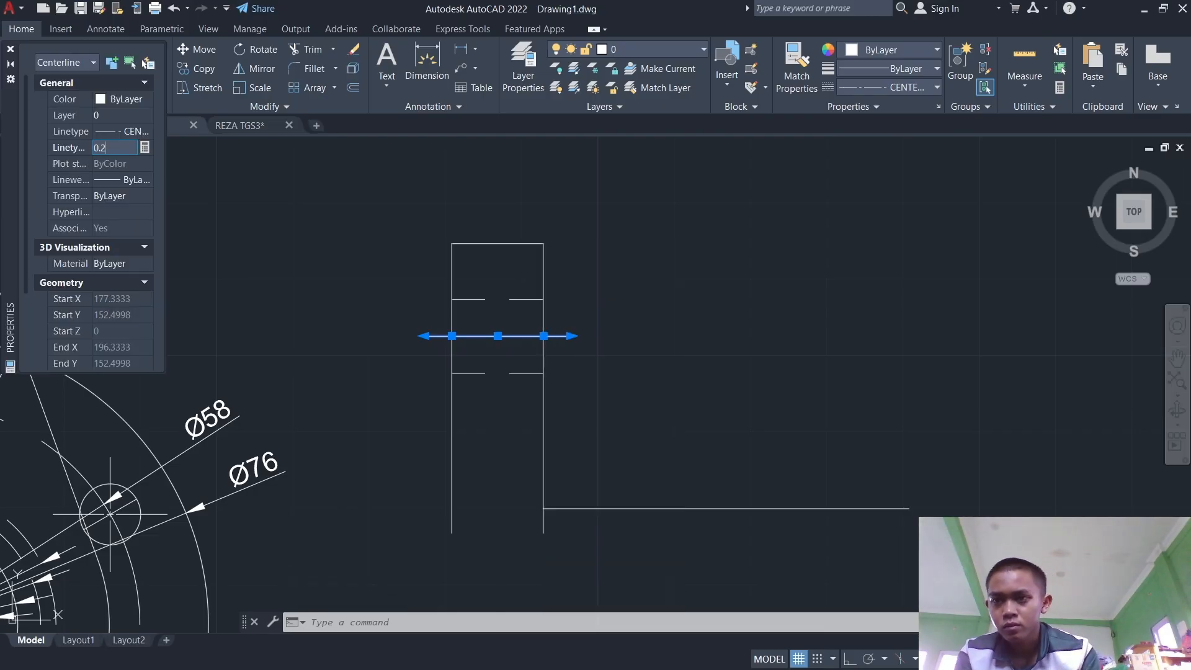
key(Return)
click(10, 49)
text(`)
scroll(492, 447, down, 2)
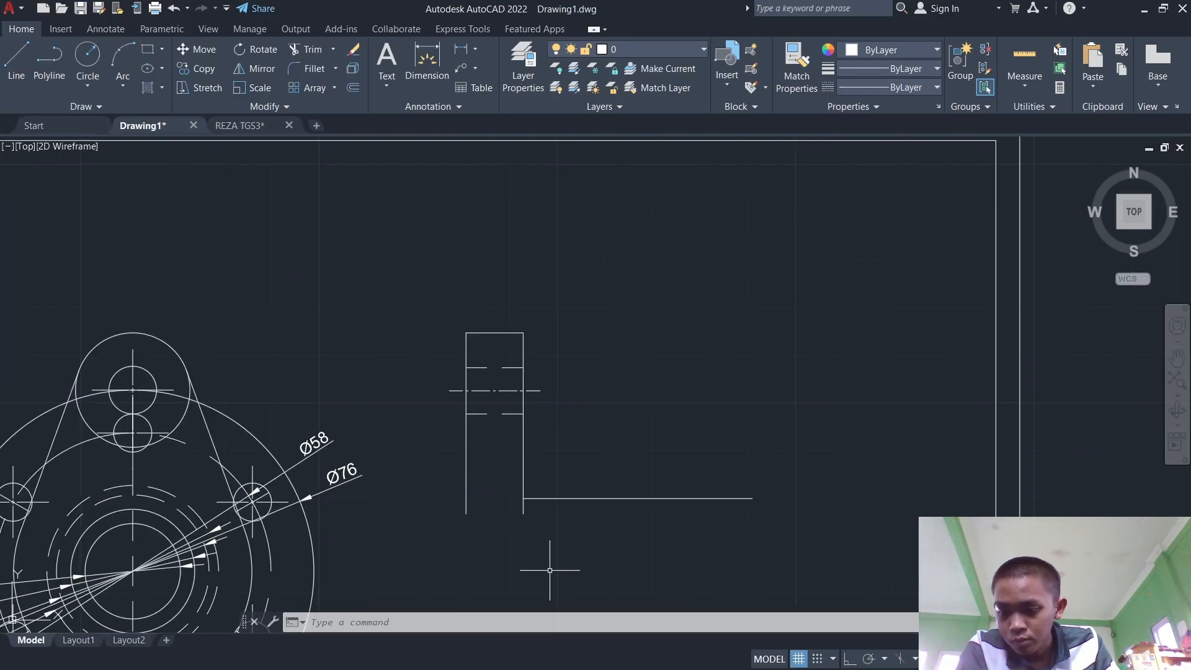
Step: Check in the reference drawing REZA TGS3 which front-view feature the right plate's top edge aligns with
click(240, 125)
text(l)
key(Return)
click(859, 219)
scroll(386, 220, up, 5)
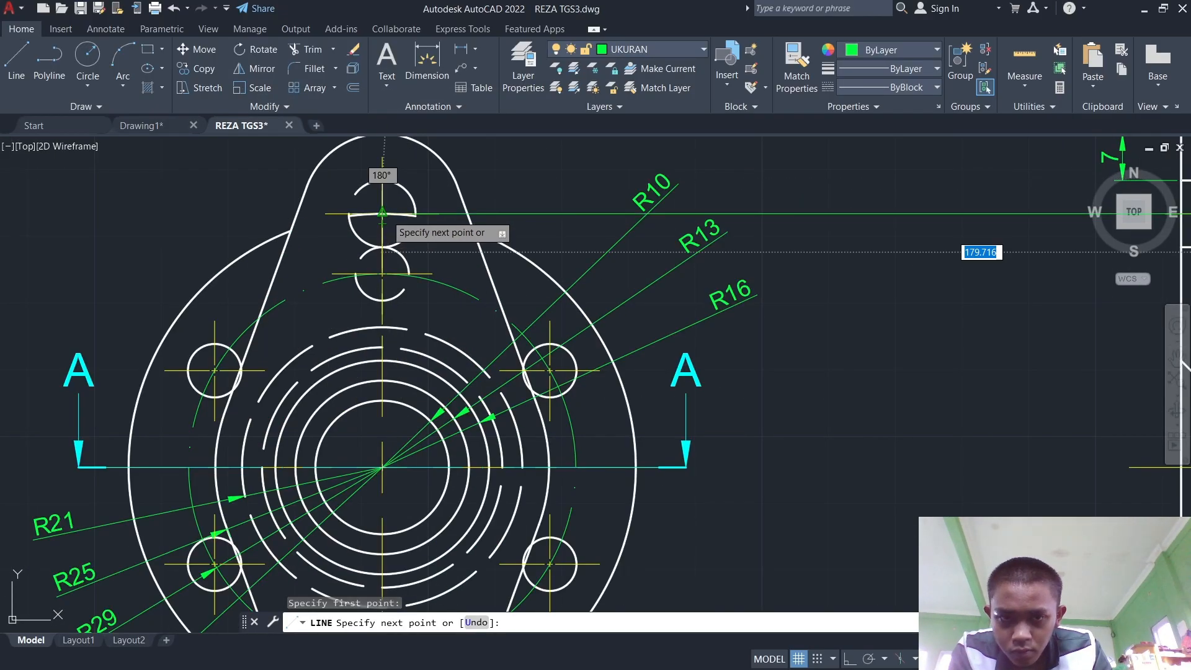
scroll(384, 216, down, 5)
key(Escape)
click(150, 126)
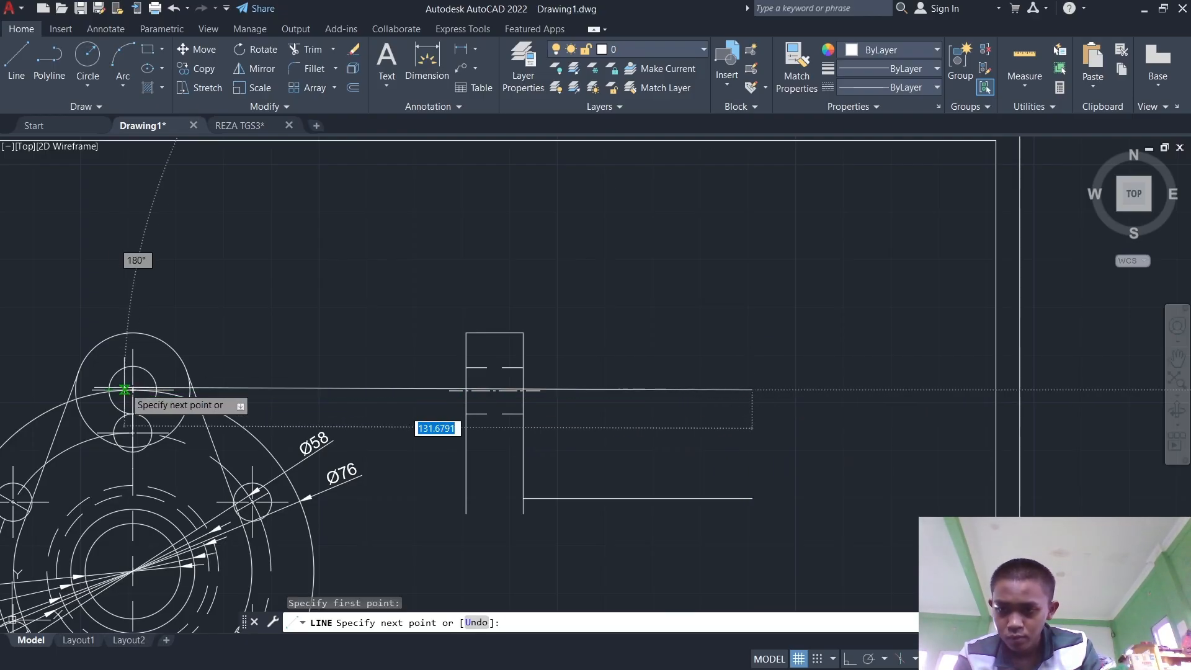
Step: Draw the right plate with a 10 mm top edge level with the upper 10 mm hole's centre and vertical sides, the left one reaching the hub line
text(10)
key(Return)
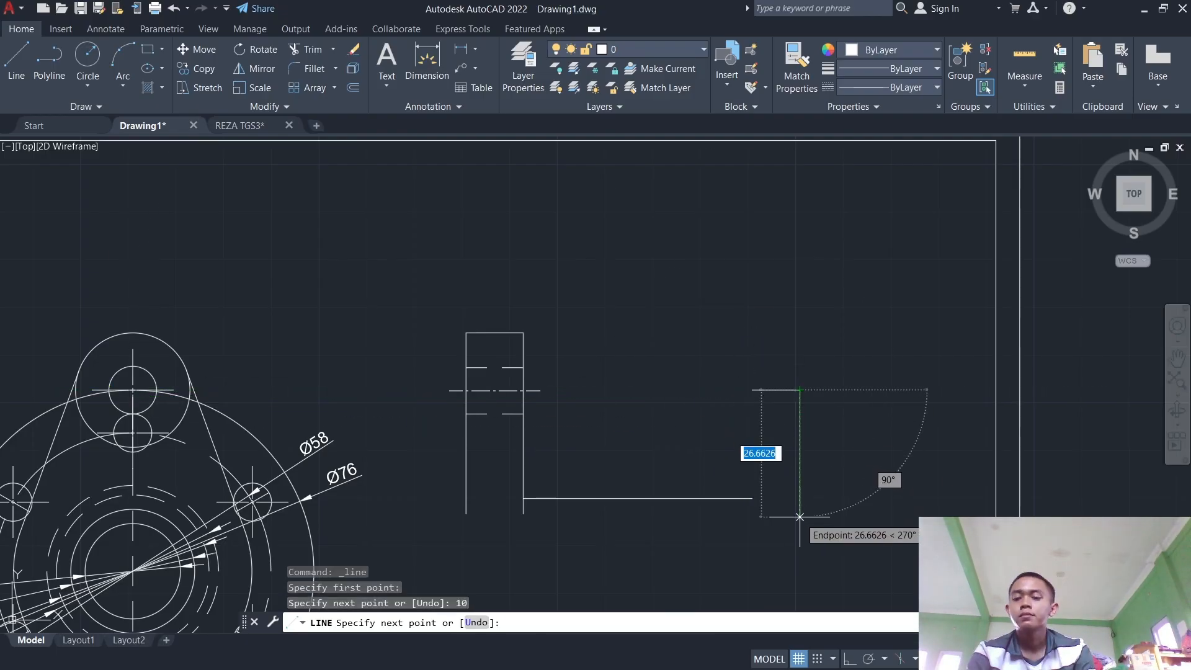
key(Escape)
key(Return)
click(752, 390)
click(751, 498)
key(Escape)
scroll(607, 338, down, 2)
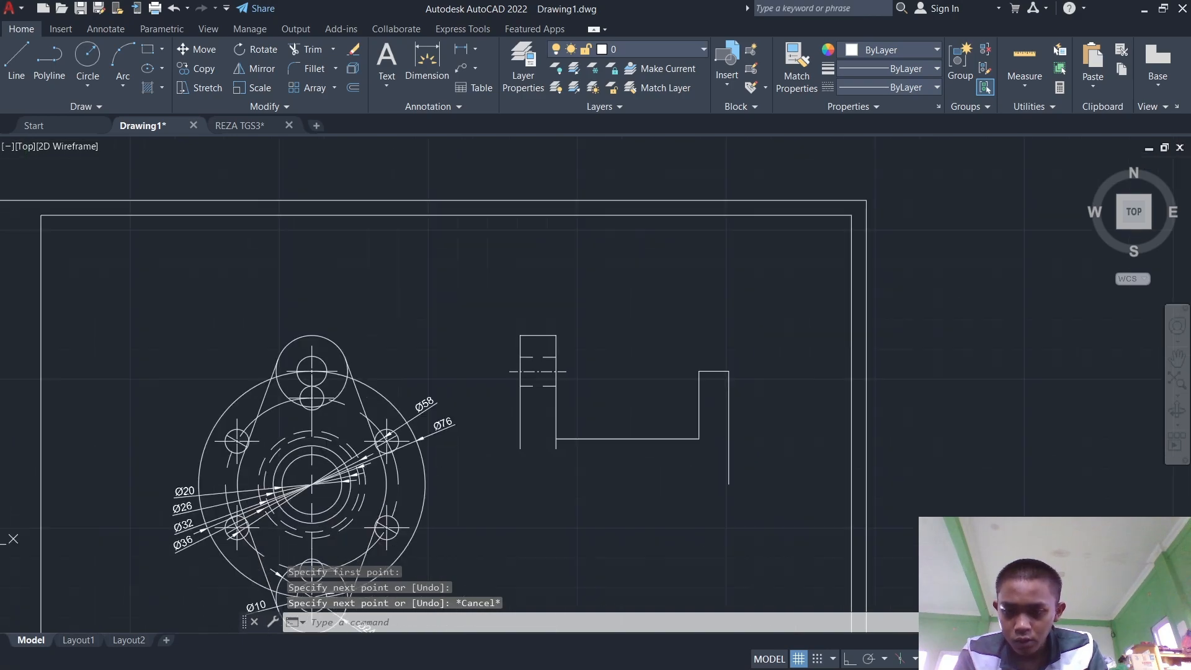
Step: Try to fillet the corner between the left plate's inner side and the hub line
scroll(699, 461, up, 4)
text(f)
key(Return)
click(353, 407)
click(333, 375)
Step: Trim the part of the left plate's inner vertical line that extends below the hub line
text(tr)
key(Return)
click(333, 420)
key(Escape)
Step: Try to fillet the corners where the hub line meets the left plate's and the right plate's inner sides
key(f)
key(Return)
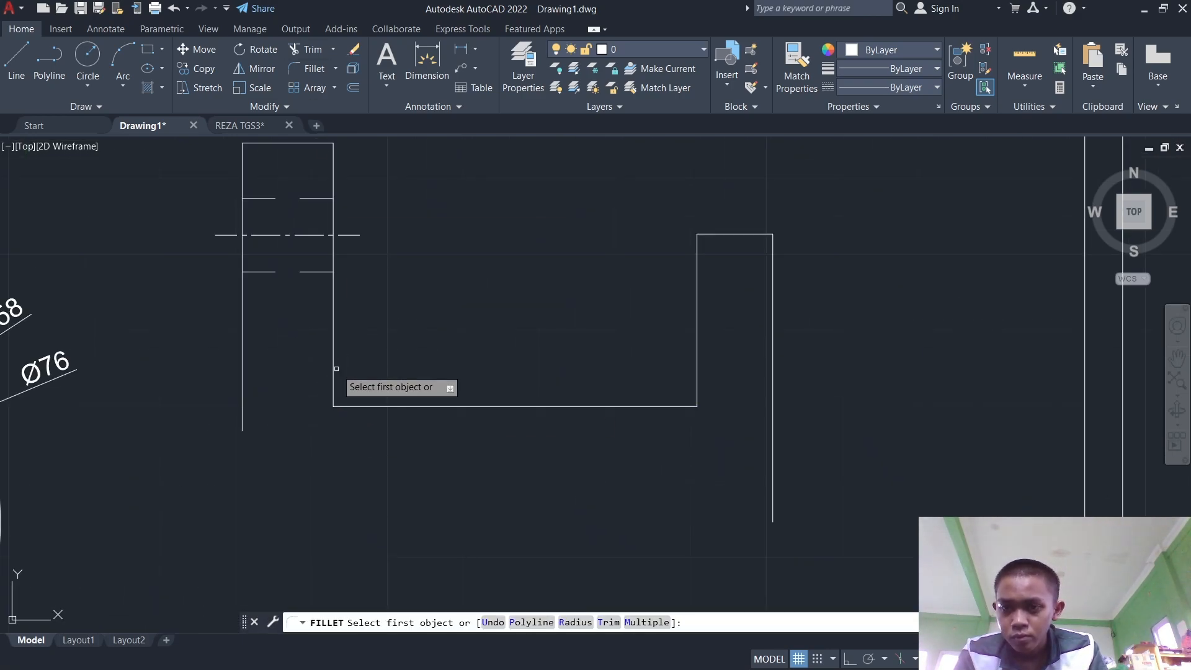
click(334, 372)
click(354, 409)
click(329, 70)
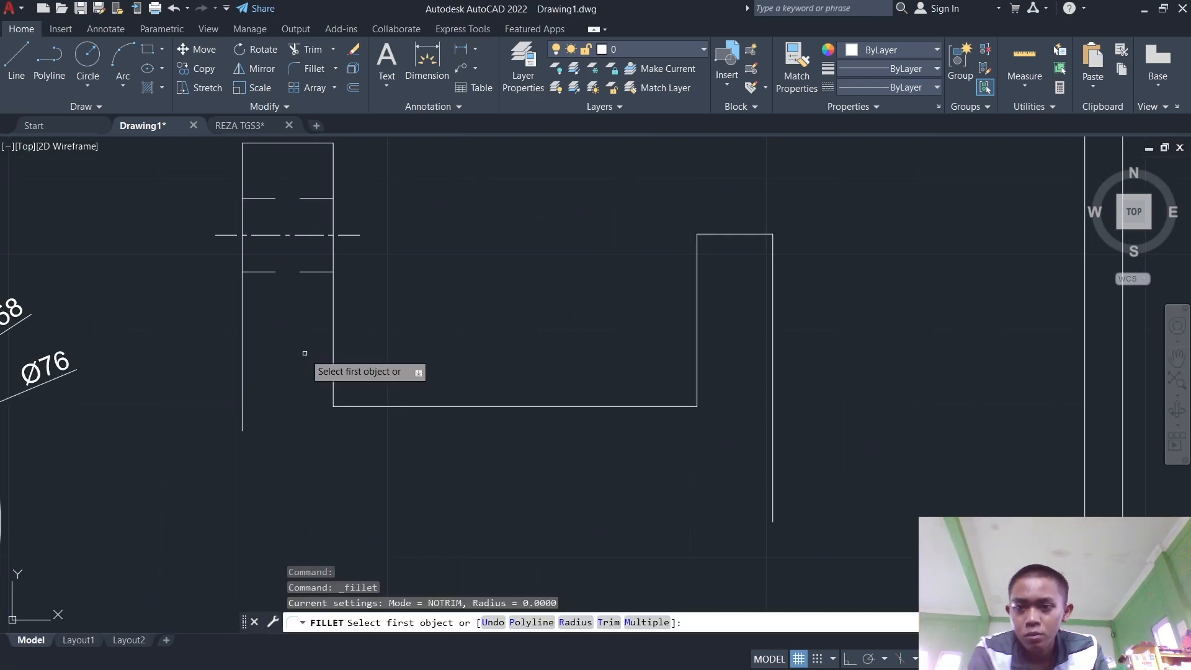
click(333, 379)
click(366, 405)
click(316, 69)
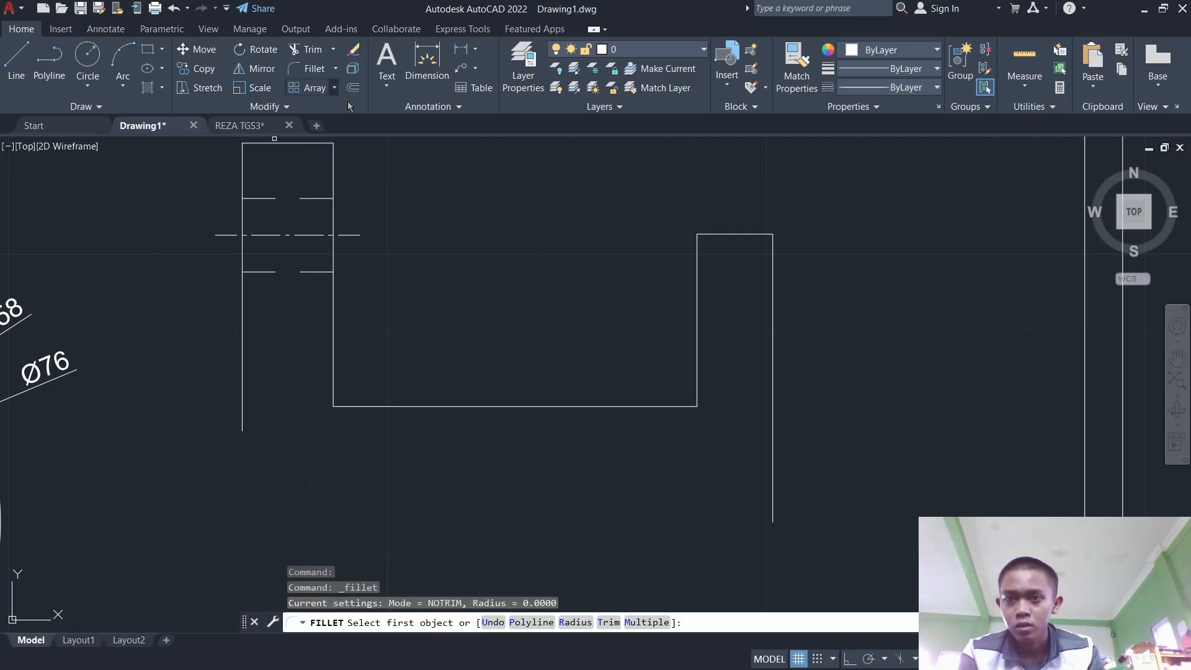
click(696, 397)
click(679, 407)
scroll(258, 289, down, 4)
text(l)
key(space)
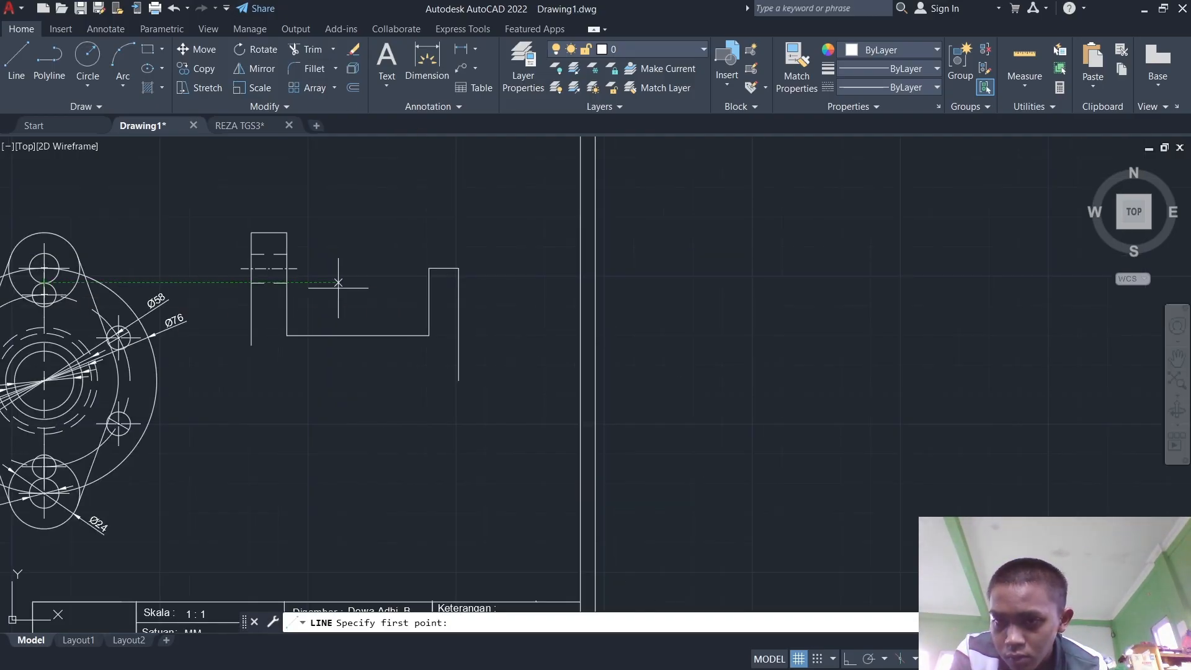
scroll(77, 310, down, 2)
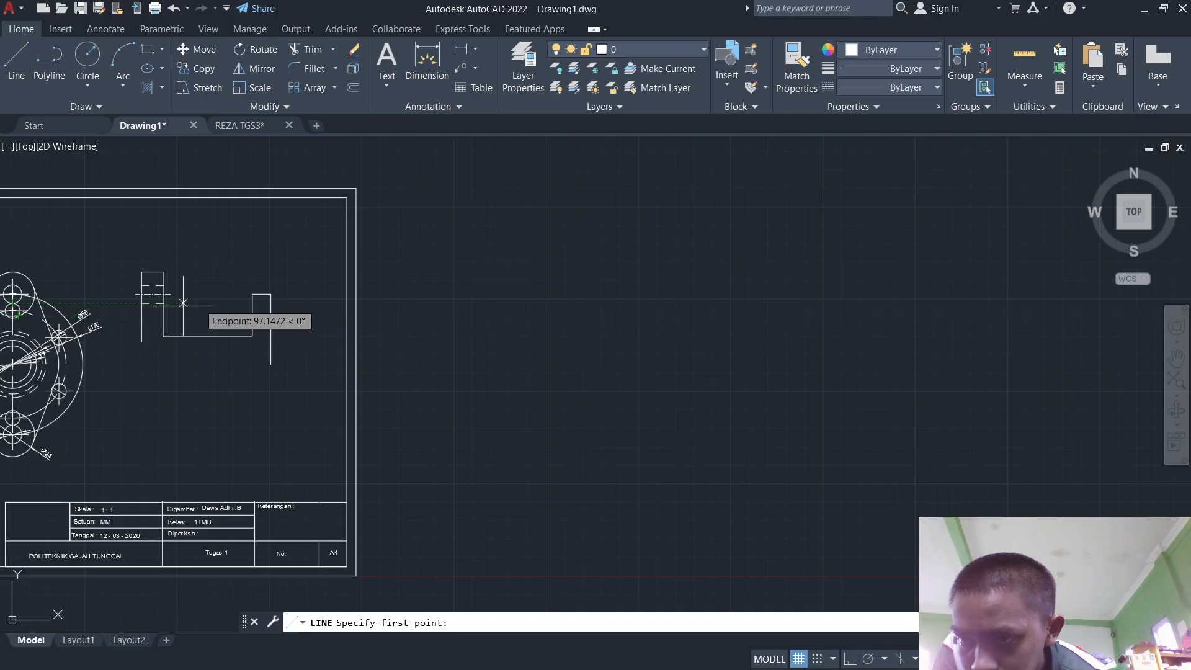
click(260, 306)
scroll(260, 305, up, 4)
key(Escape)
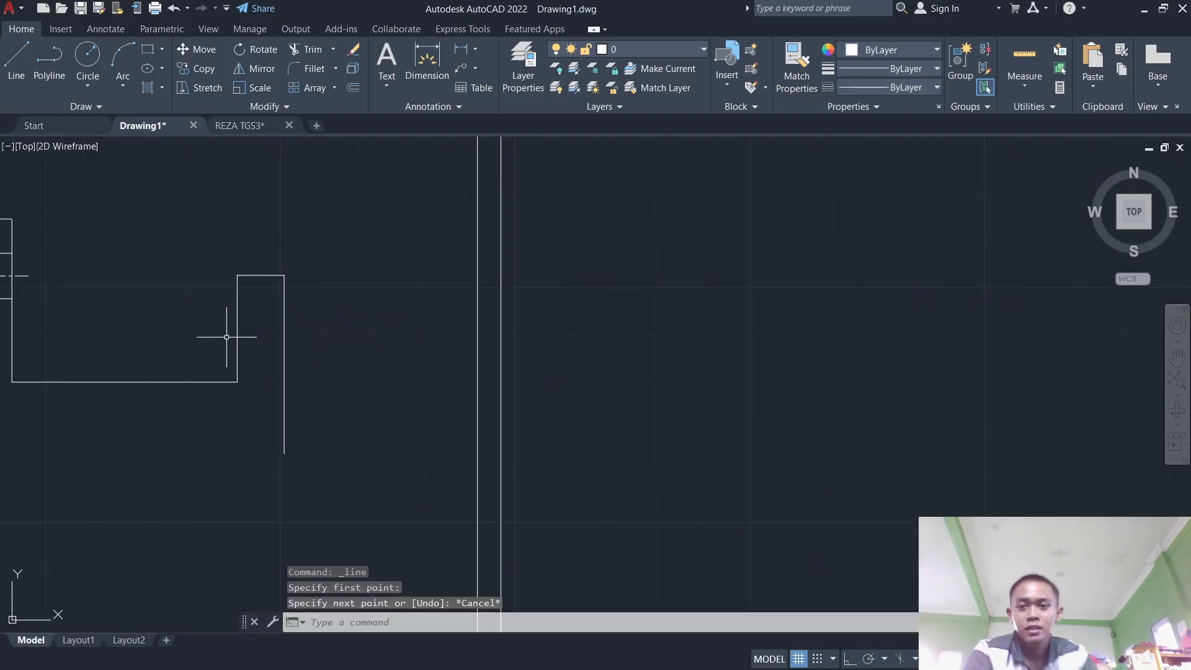
Step: Draw a horizontal line across the right plate, level with the top of the small hole below the front view's upper 10 mm hole
scroll(229, 373, down, 4)
middle_drag(119, 365, 339, 371)
scroll(341, 371, up, 2)
click(17, 60)
click(143, 338)
key(Escape)
key(space)
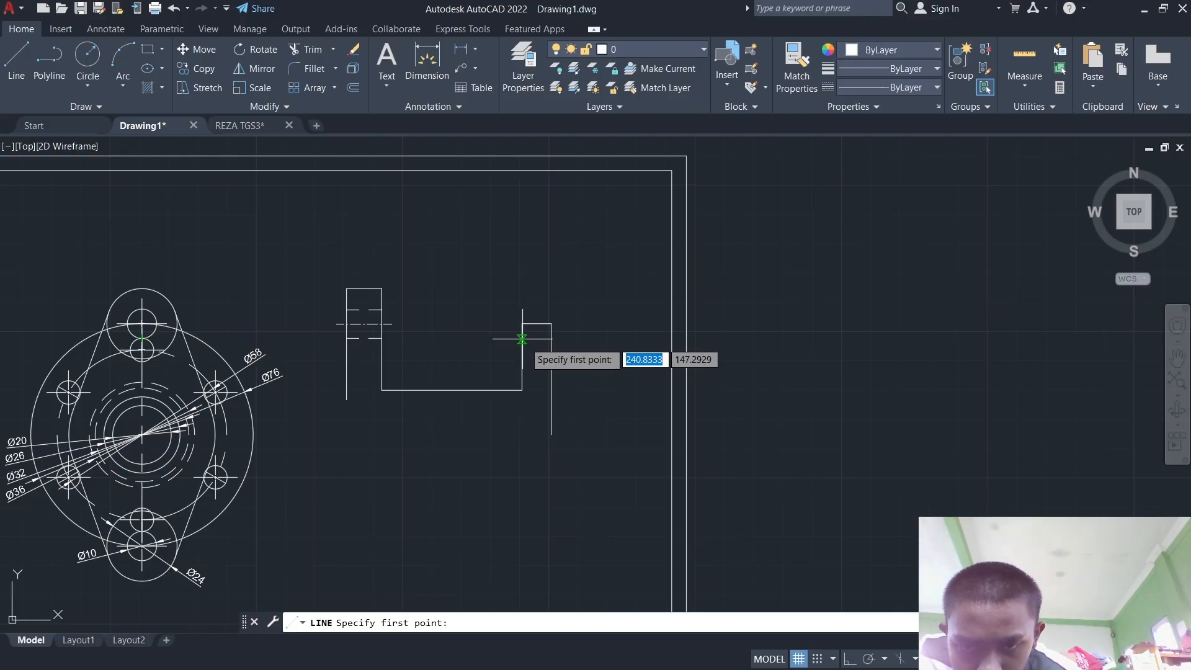
scroll(539, 338, up, 2)
key(Escape)
key(space)
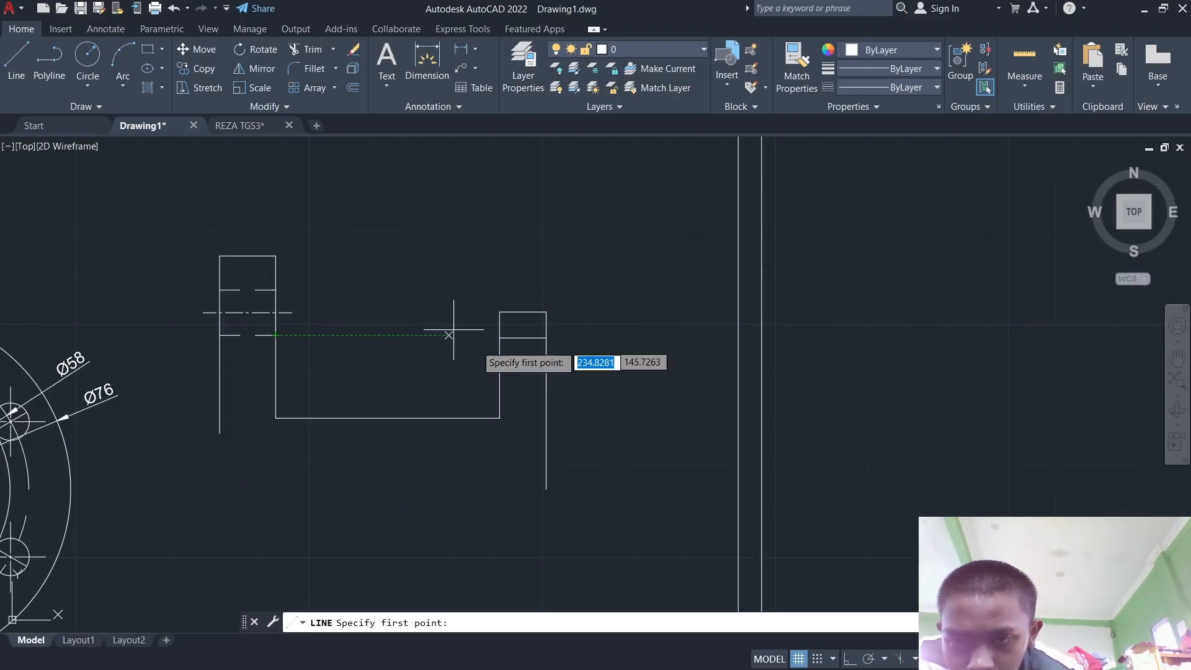
key(Escape)
scroll(245, 375, up, 4)
key(space)
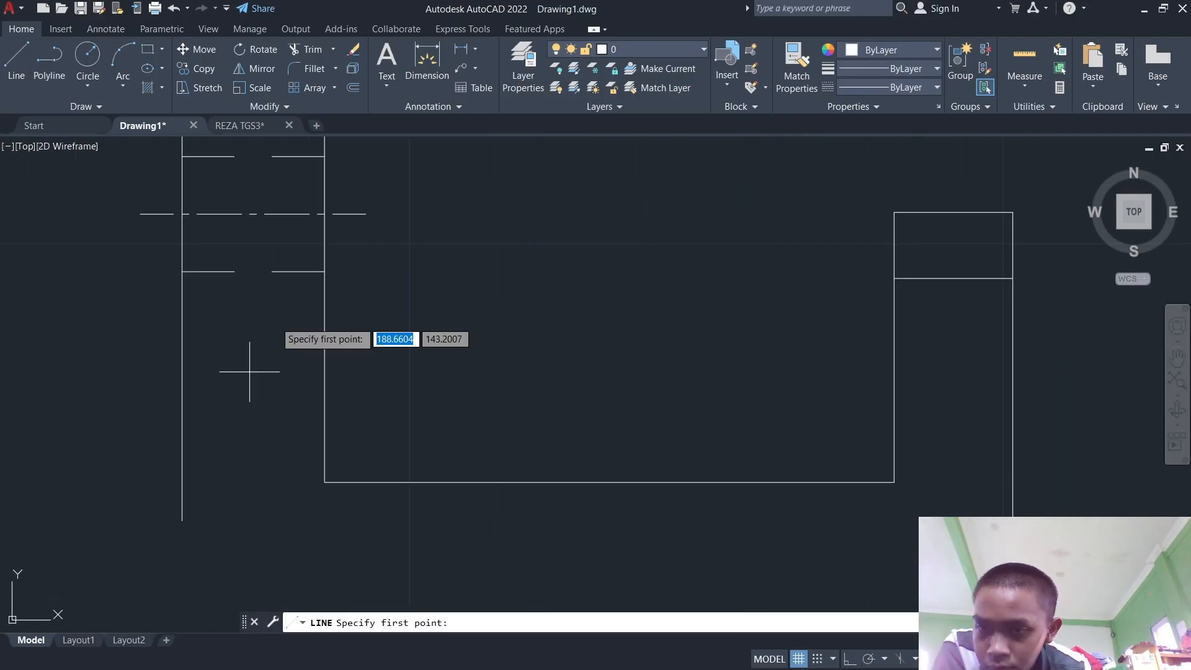
click(324, 271)
key(Escape)
scroll(840, 385, down, 5)
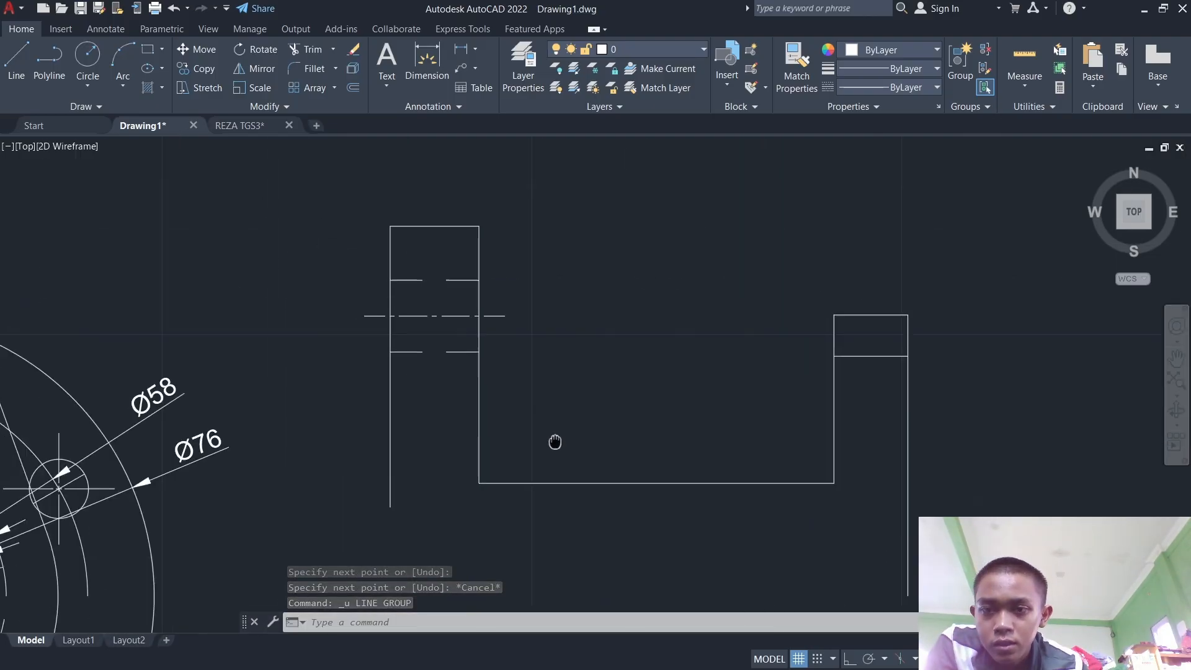
Step: Draw a horizontal projection line from the top of the front view's small upper hole to the left plate and undo it
scroll(921, 355, up, 2)
scroll(641, 342, down, 6)
middle_drag(540, 266, 646, 265)
scroll(417, 324, up, 4)
key(space)
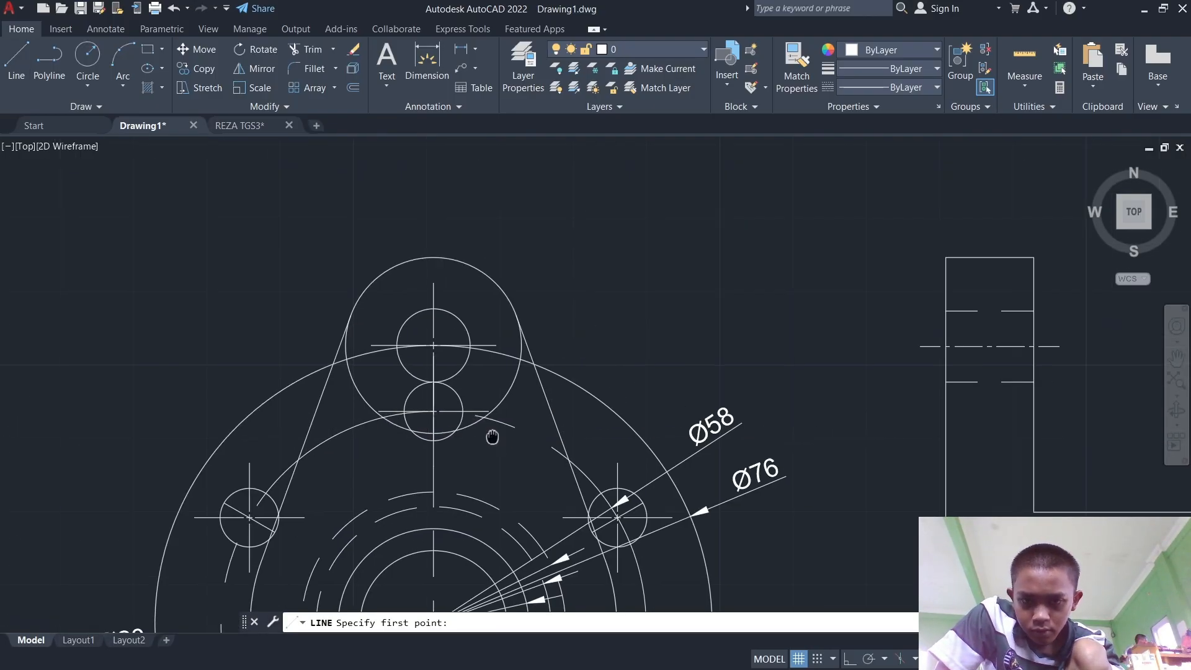
middle_drag(492, 436, 190, 457)
click(132, 403)
click(644, 403)
key(Escape)
key(space)
key(ctrl+z)
key(ctrl+z)
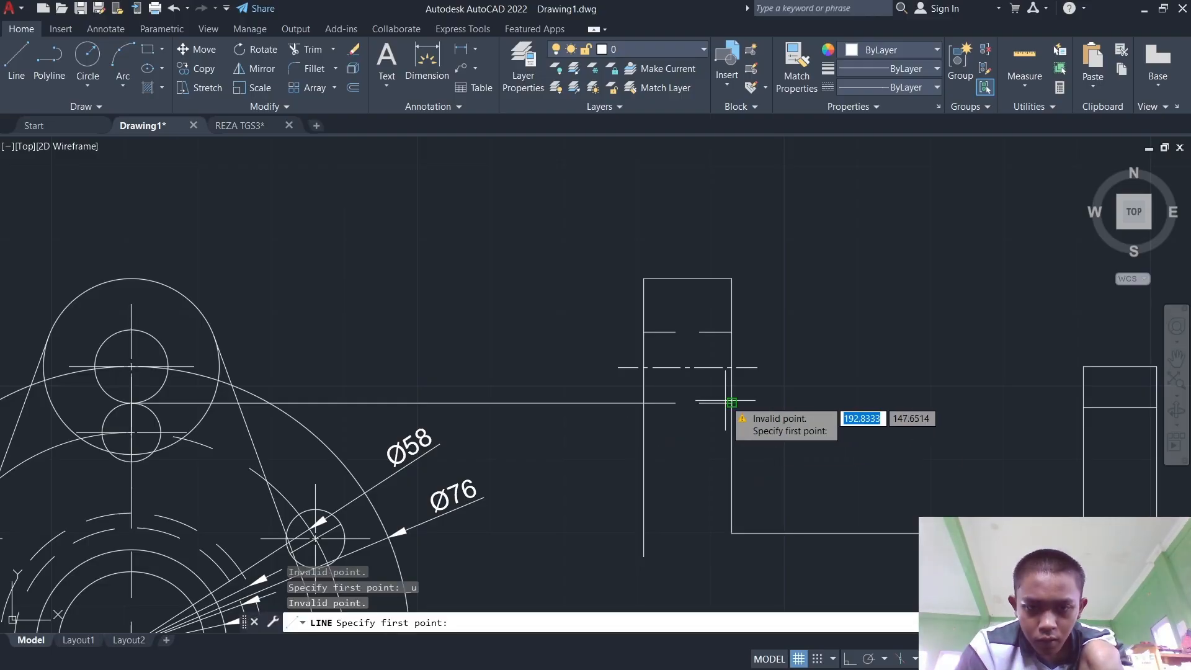
key(Escape)
key(ctrl+z)
key(ctrl+z)
key(ctrl+z)
Step: Draw a horizontal line from the inner end of the left plate's lower hidden edge to the right plate's outer side
scroll(586, 312, up, 2)
middle_drag(555, 277, 204, 181)
key(space)
click(467, 361)
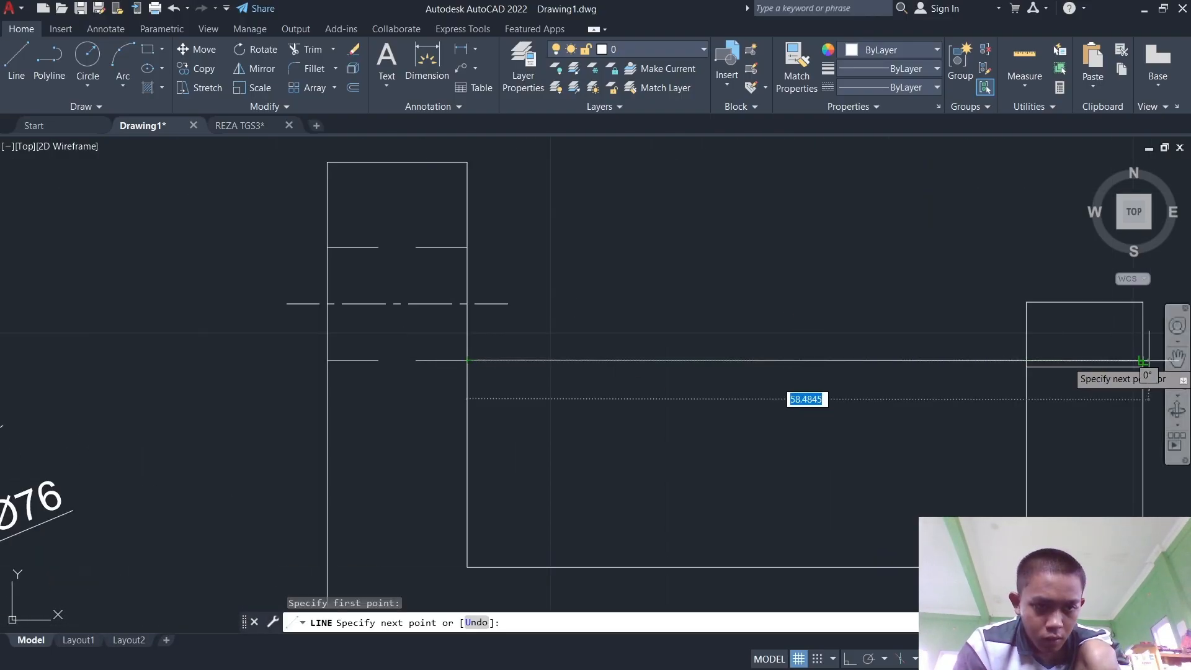
click(1142, 361)
key(Escape)
middle_drag(710, 207, 613, 211)
Step: Trim the new line between the two plates and remove the extra, slightly lower line across the right plate
click(306, 49)
click(714, 365)
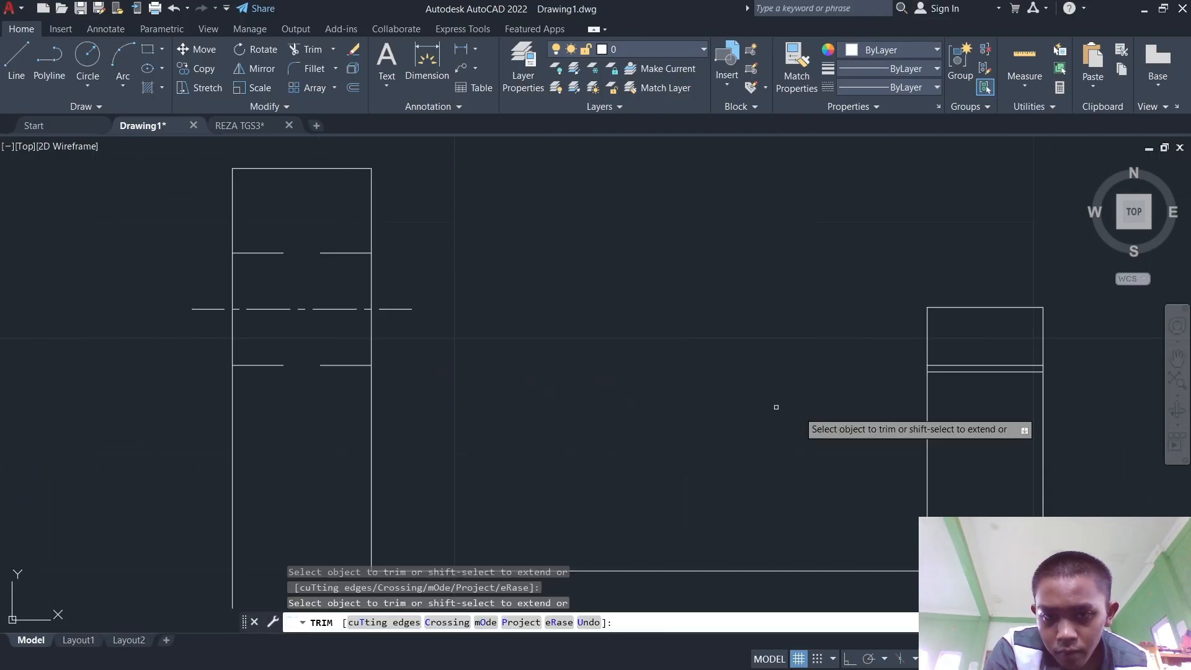
click(983, 365)
scroll(991, 409, down, 2)
Step: Draw a second horizontal line across the right plate, level with the bottom of the front view's small upper hole
click(17, 61)
scroll(661, 384, up, 4)
scroll(554, 428, down, 4)
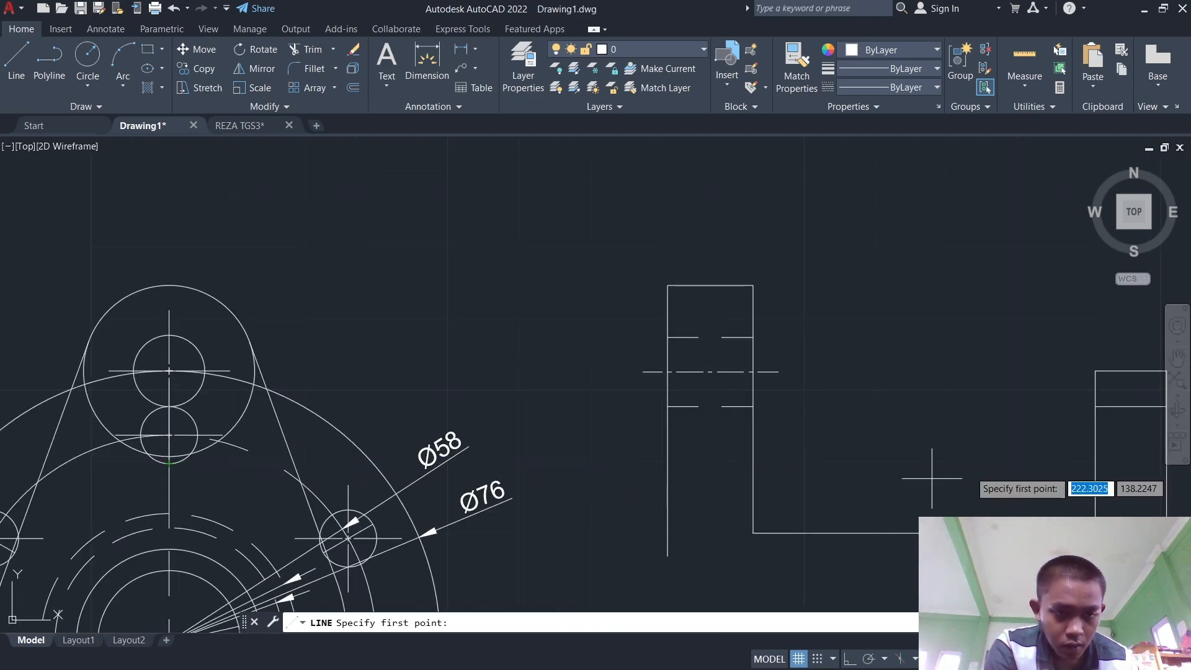
middle_drag(1124, 467, 933, 465)
scroll(933, 465, up, 2)
scroll(404, 445, down, 4)
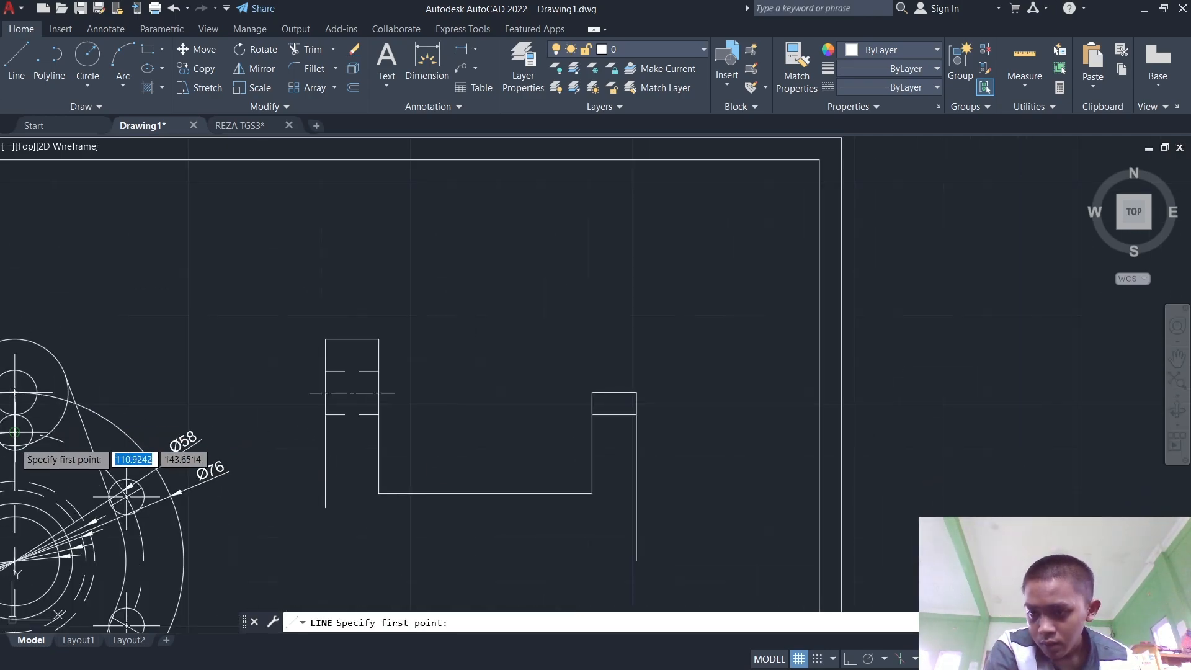
click(591, 451)
key(Escape)
Step: Add a centerline between the two horizontal hole lines in the right plate
scroll(620, 457, up, 4)
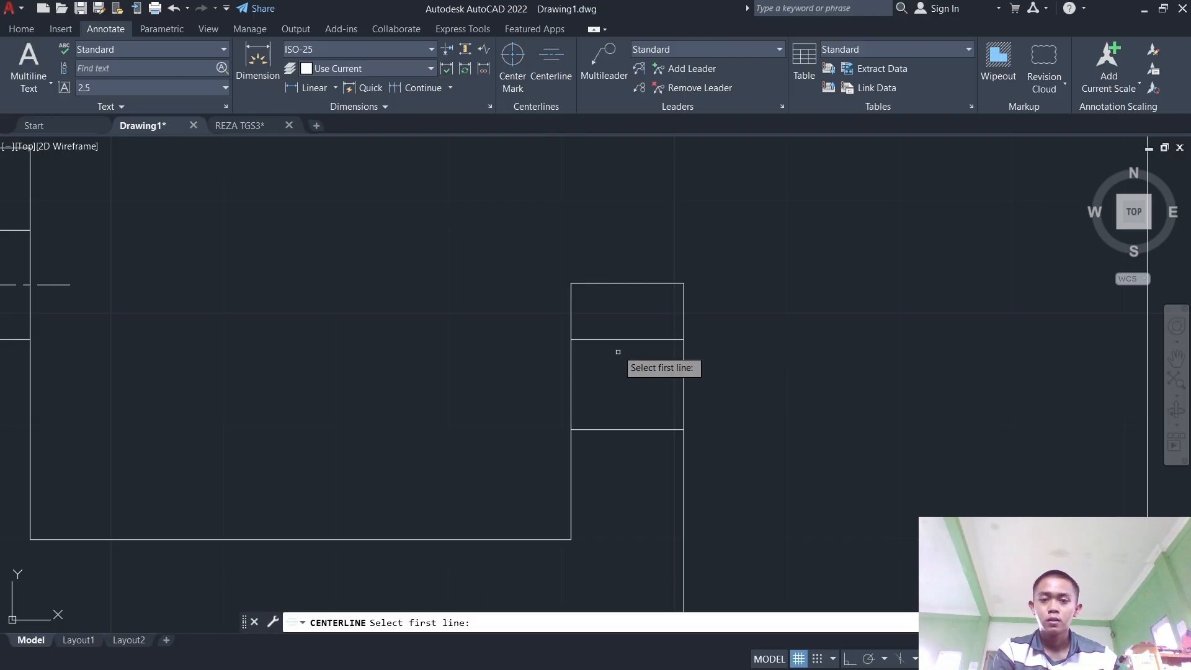
click(620, 341)
click(633, 429)
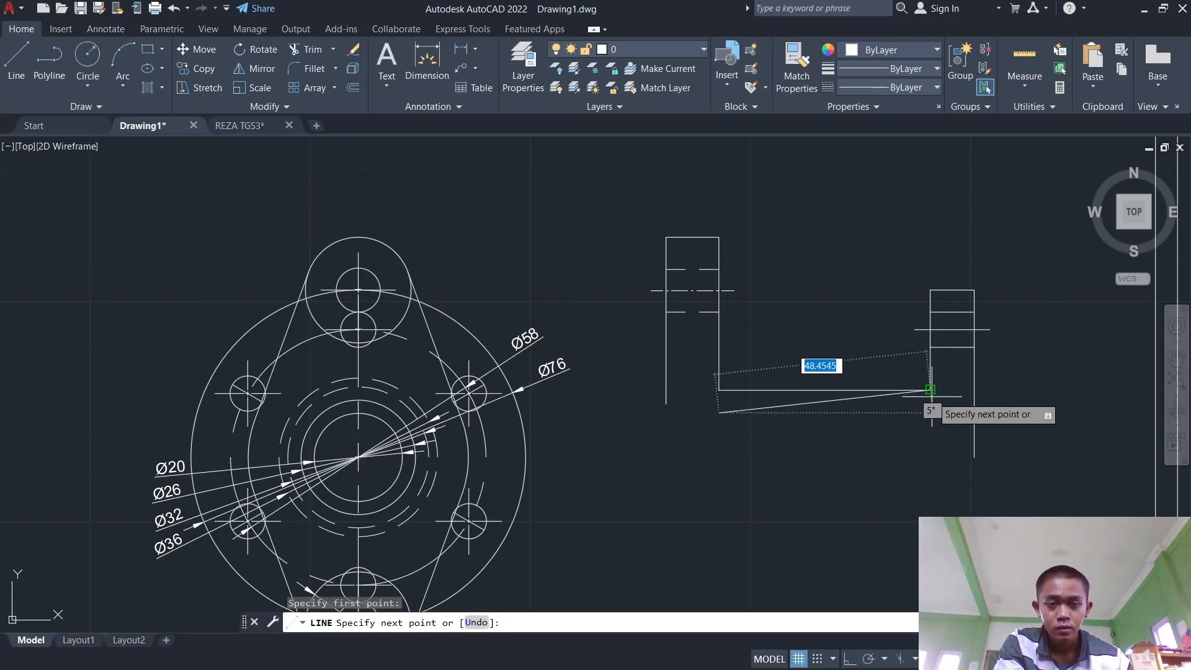
Step: Draw a horizontal bore line below the hub line between the plates' inner sides, level with the Ø20 circle's top
click(930, 412)
key(Escape)
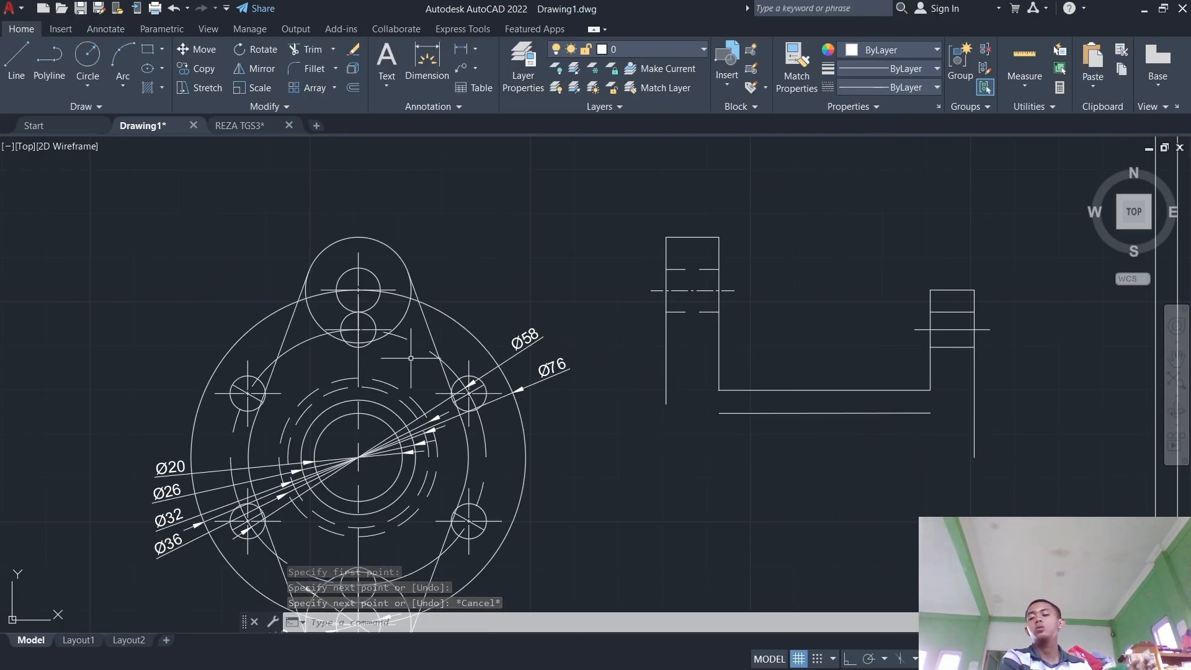
Step: Draw a horizontal line from the left plate's outer side towards the right plate, level with the Ø26 circle's top
key(Return)
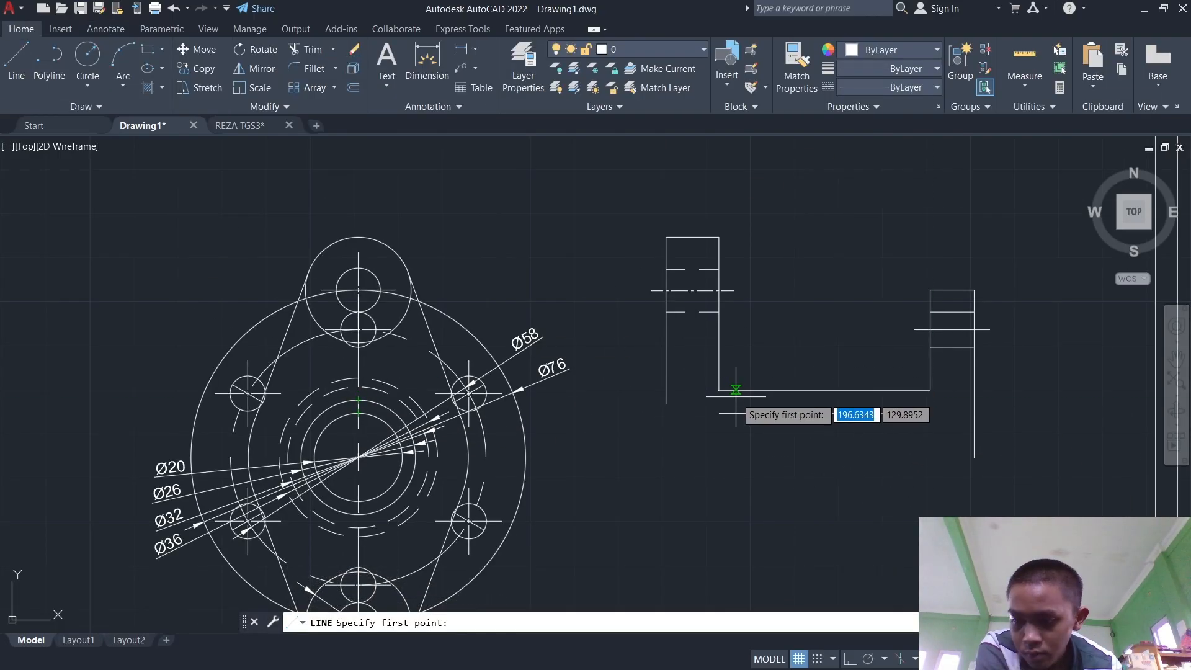
scroll(657, 403, up, 2)
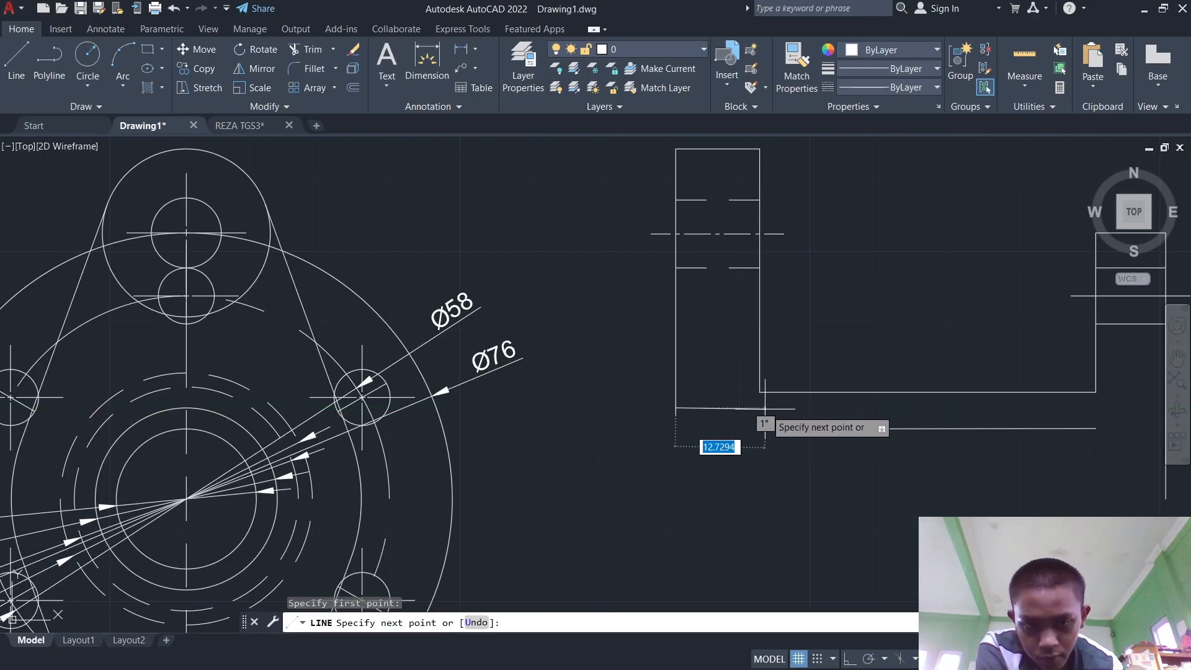
scroll(1129, 421, down, 2)
click(1151, 412)
key(Escape)
scroll(855, 452, up, 4)
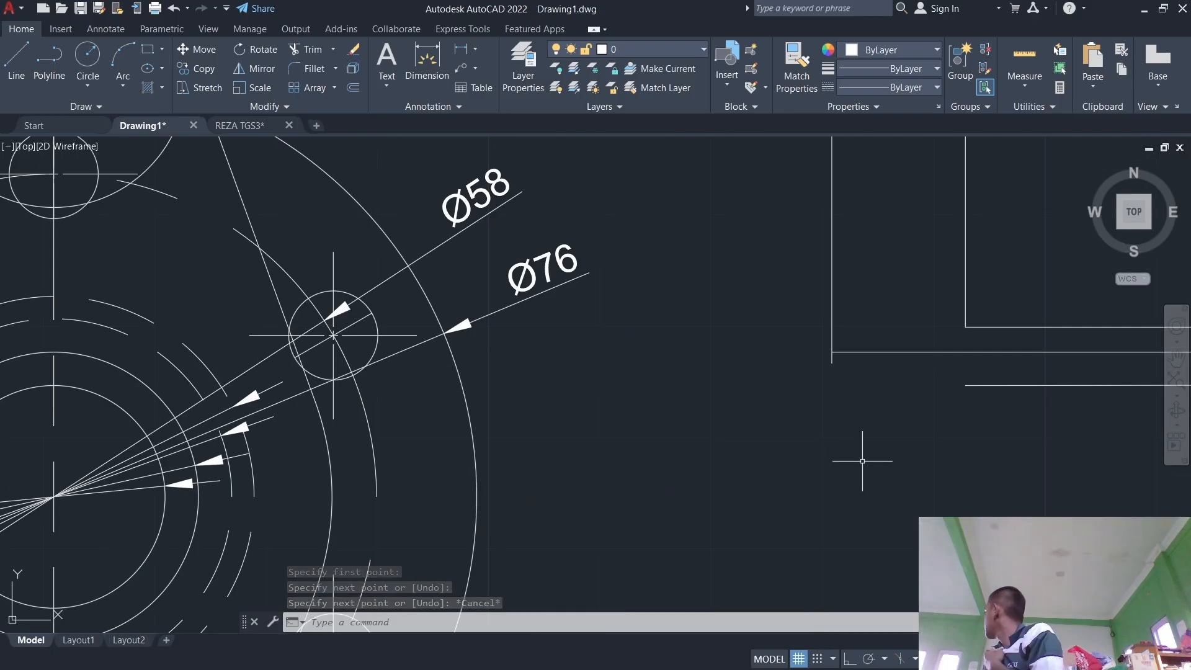
scroll(856, 478, down, 2)
scroll(1101, 410, up, 4)
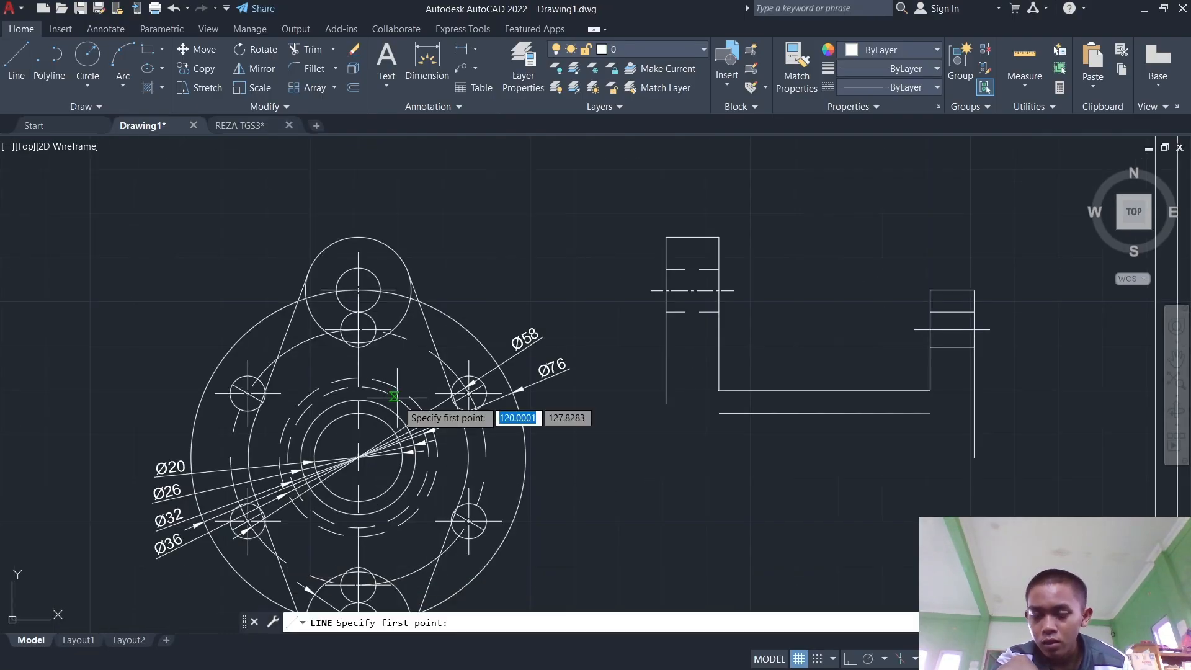
Step: Draw a shorter counterbore line from the left plate's outer side, level with the Ø26 circle's top, ending partway along the hub
scroll(395, 397, up, 2)
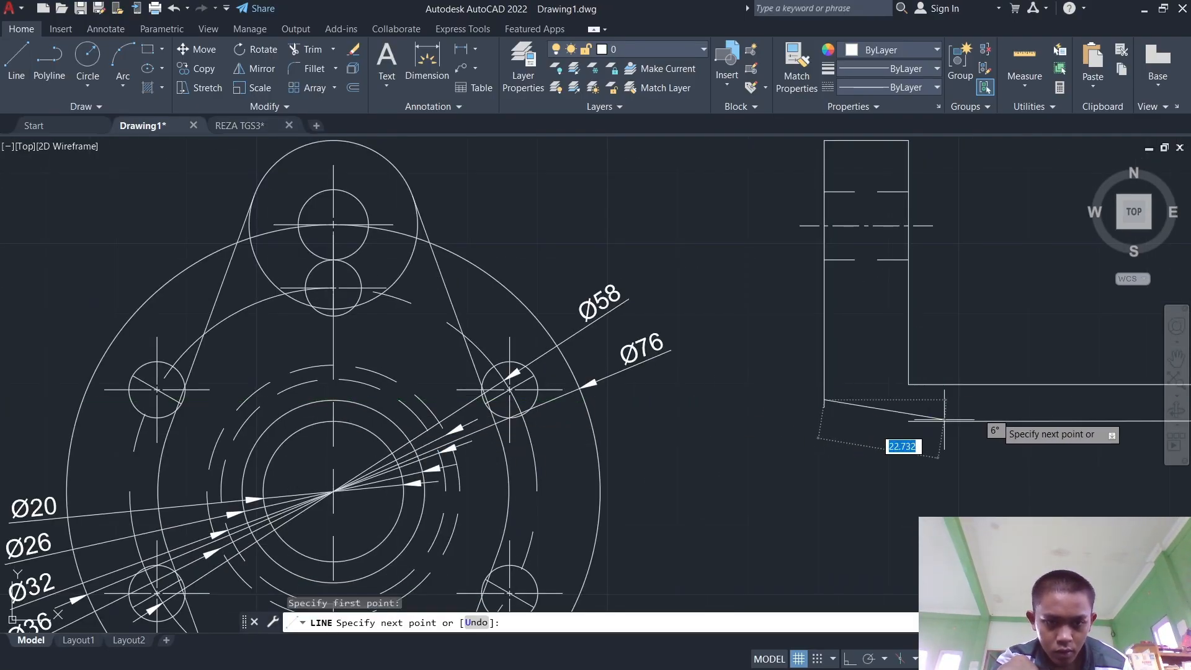
scroll(944, 420, down, 2)
key(Return)
key(Escape)
Step: Draw a vertical step line from the counterbore line's inner end down to the bore line
click(16, 59)
scroll(751, 465, up, 4)
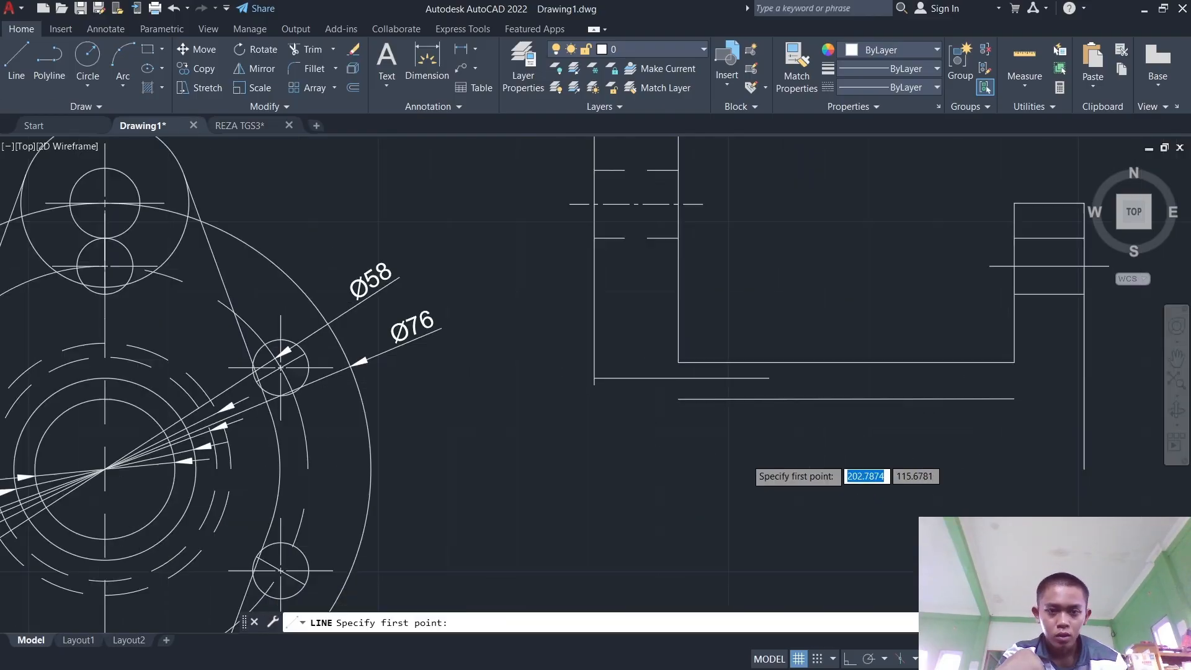
middle_drag(745, 463, 749, 368)
click(792, 234)
click(792, 267)
key(Escape)
Step: Trim the part of the bore line that lies left of the vertical step
text(tr)
key(Return)
click(667, 267)
Step: Continue the bore line across the right plate to its outer side with a horizontal line
scroll(624, 450, down, 6)
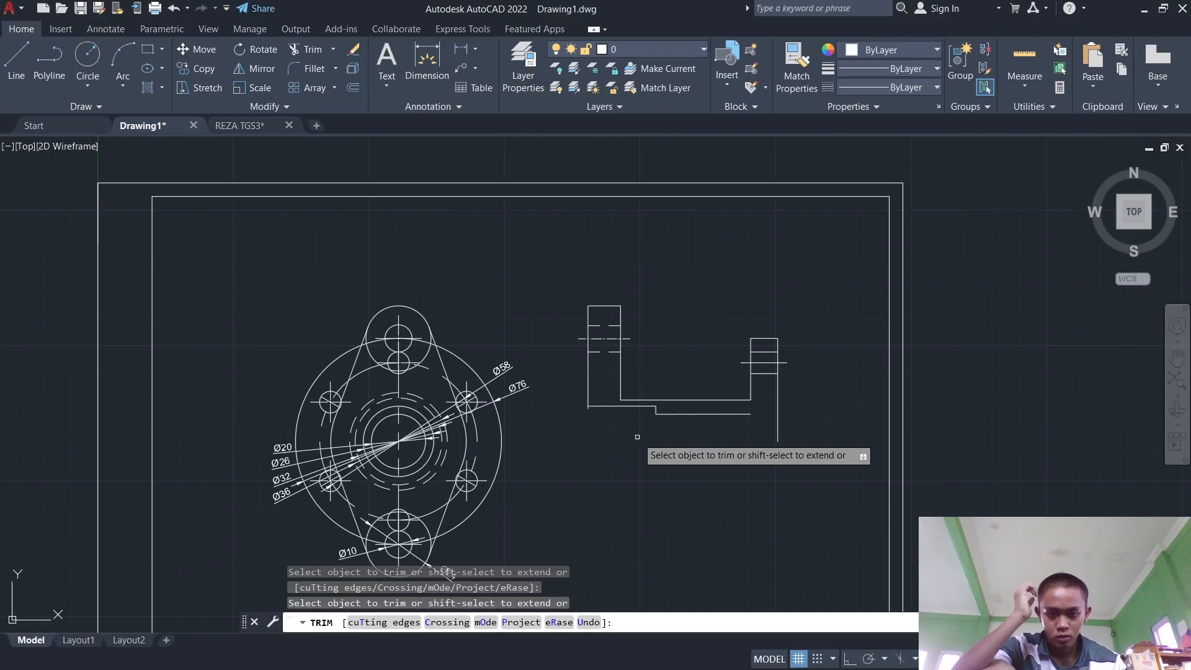
scroll(685, 417, up, 4)
click(16, 58)
click(849, 406)
click(918, 406)
key(Escape)
scroll(736, 439, down, 2)
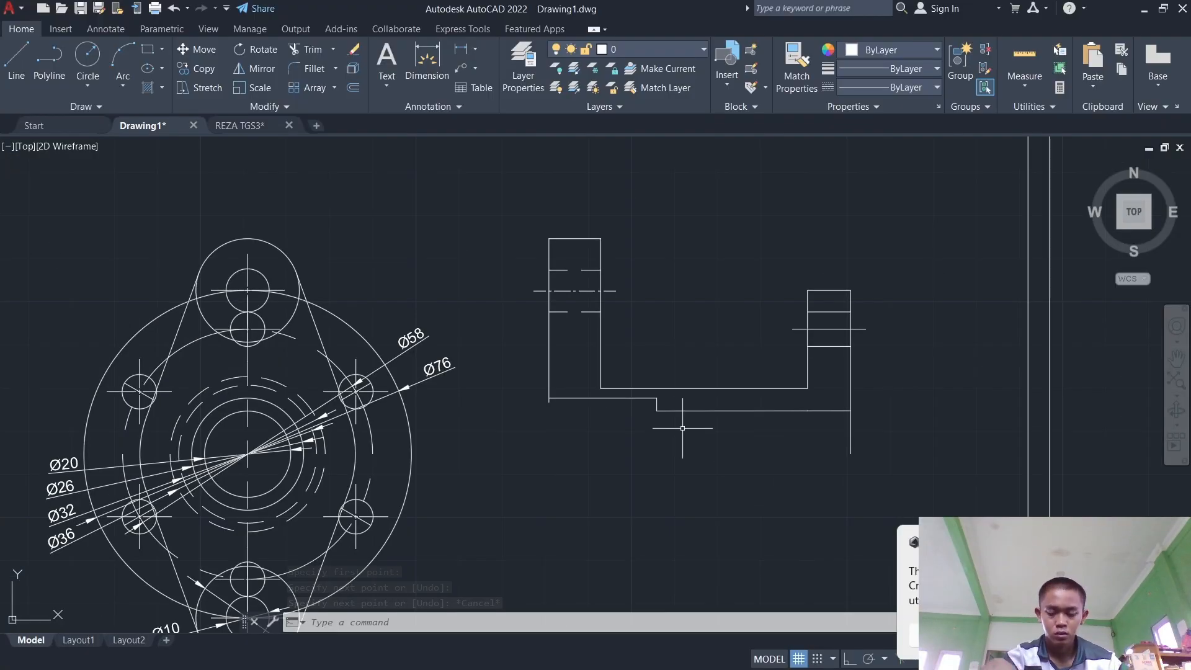
key(alt+Tab)
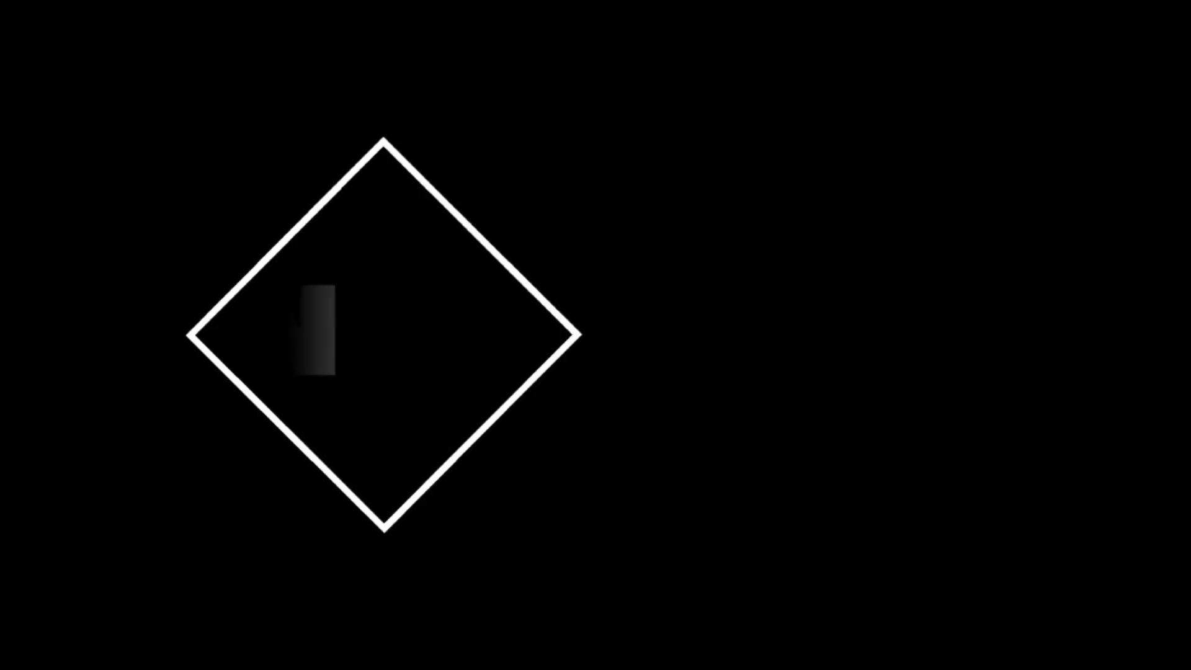